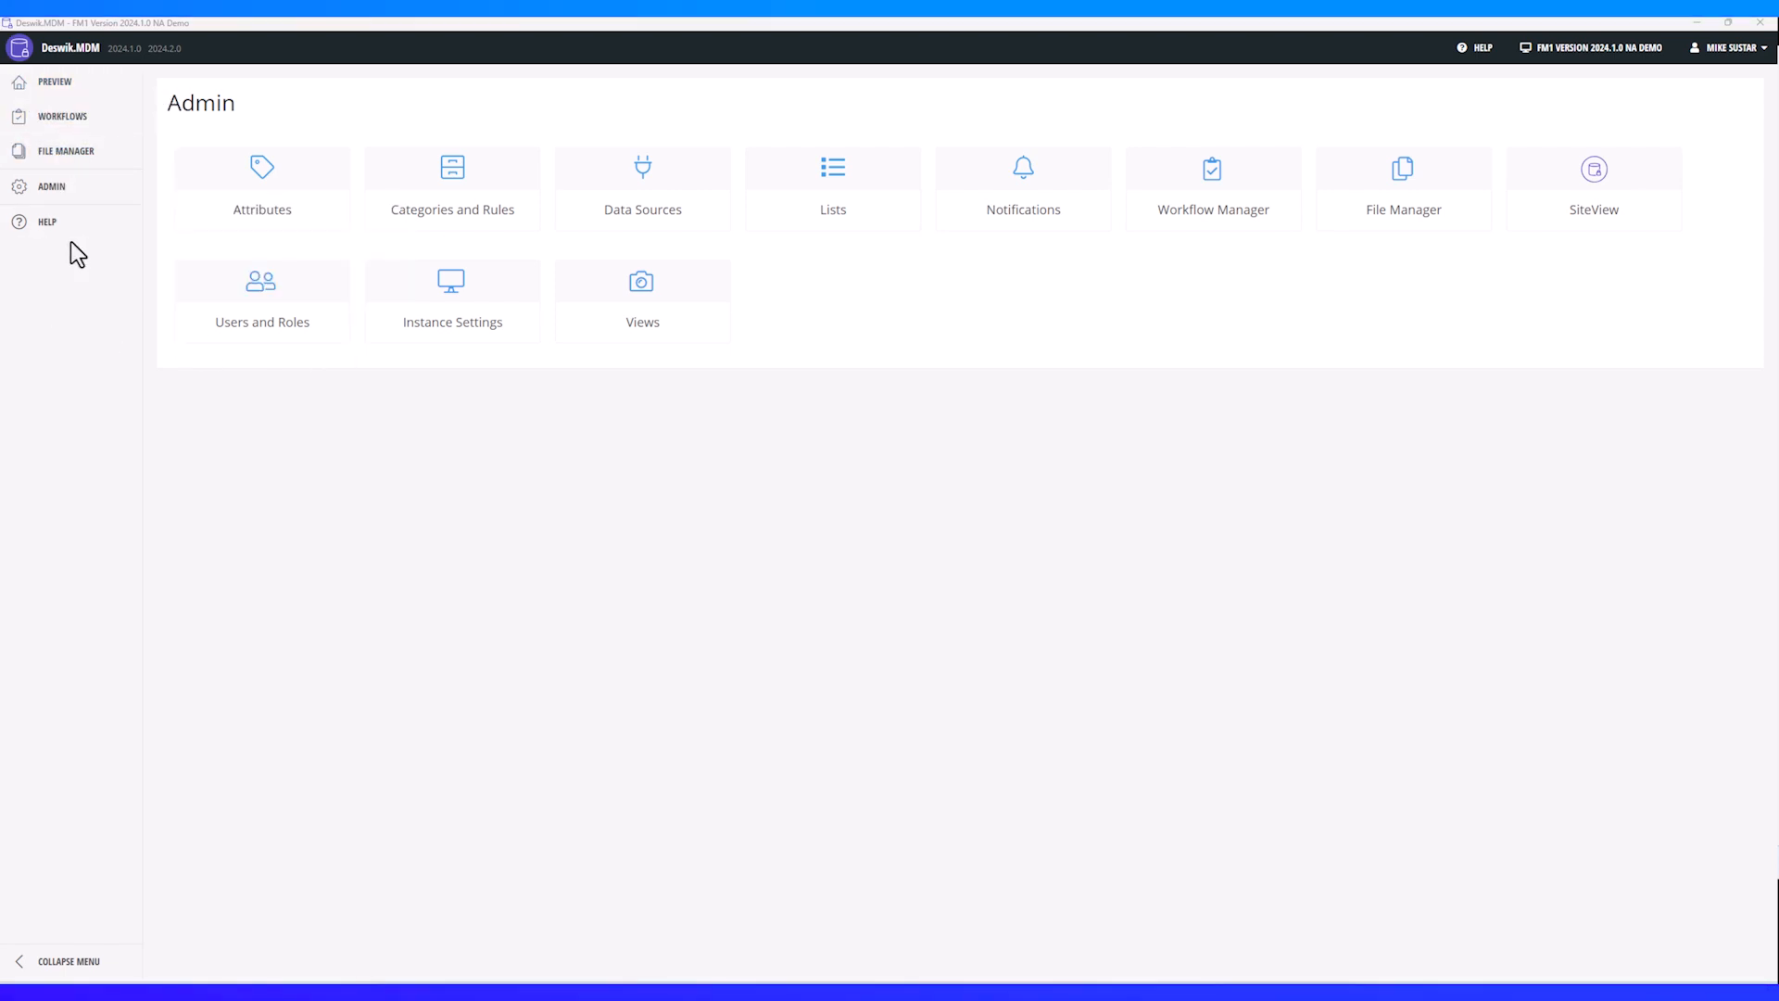
Step: Look over the category list in Preview, and open the Categories and Rules administration
mouse_move(65, 197)
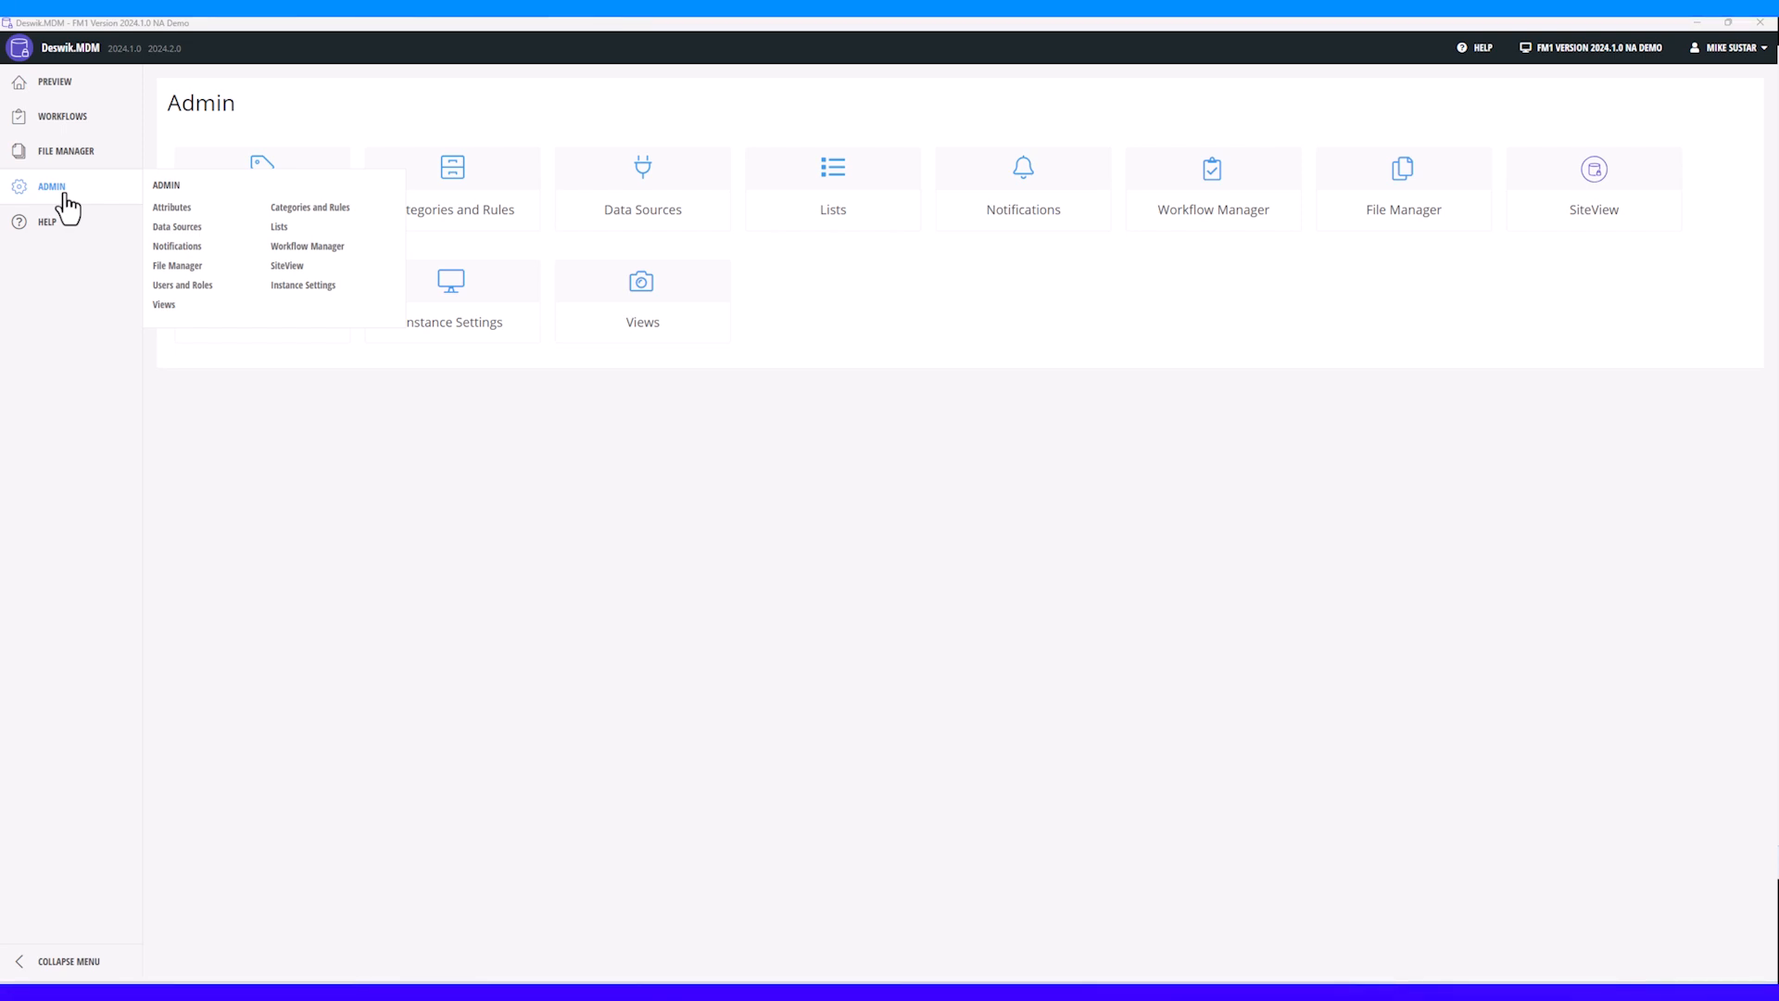
click(109, 93)
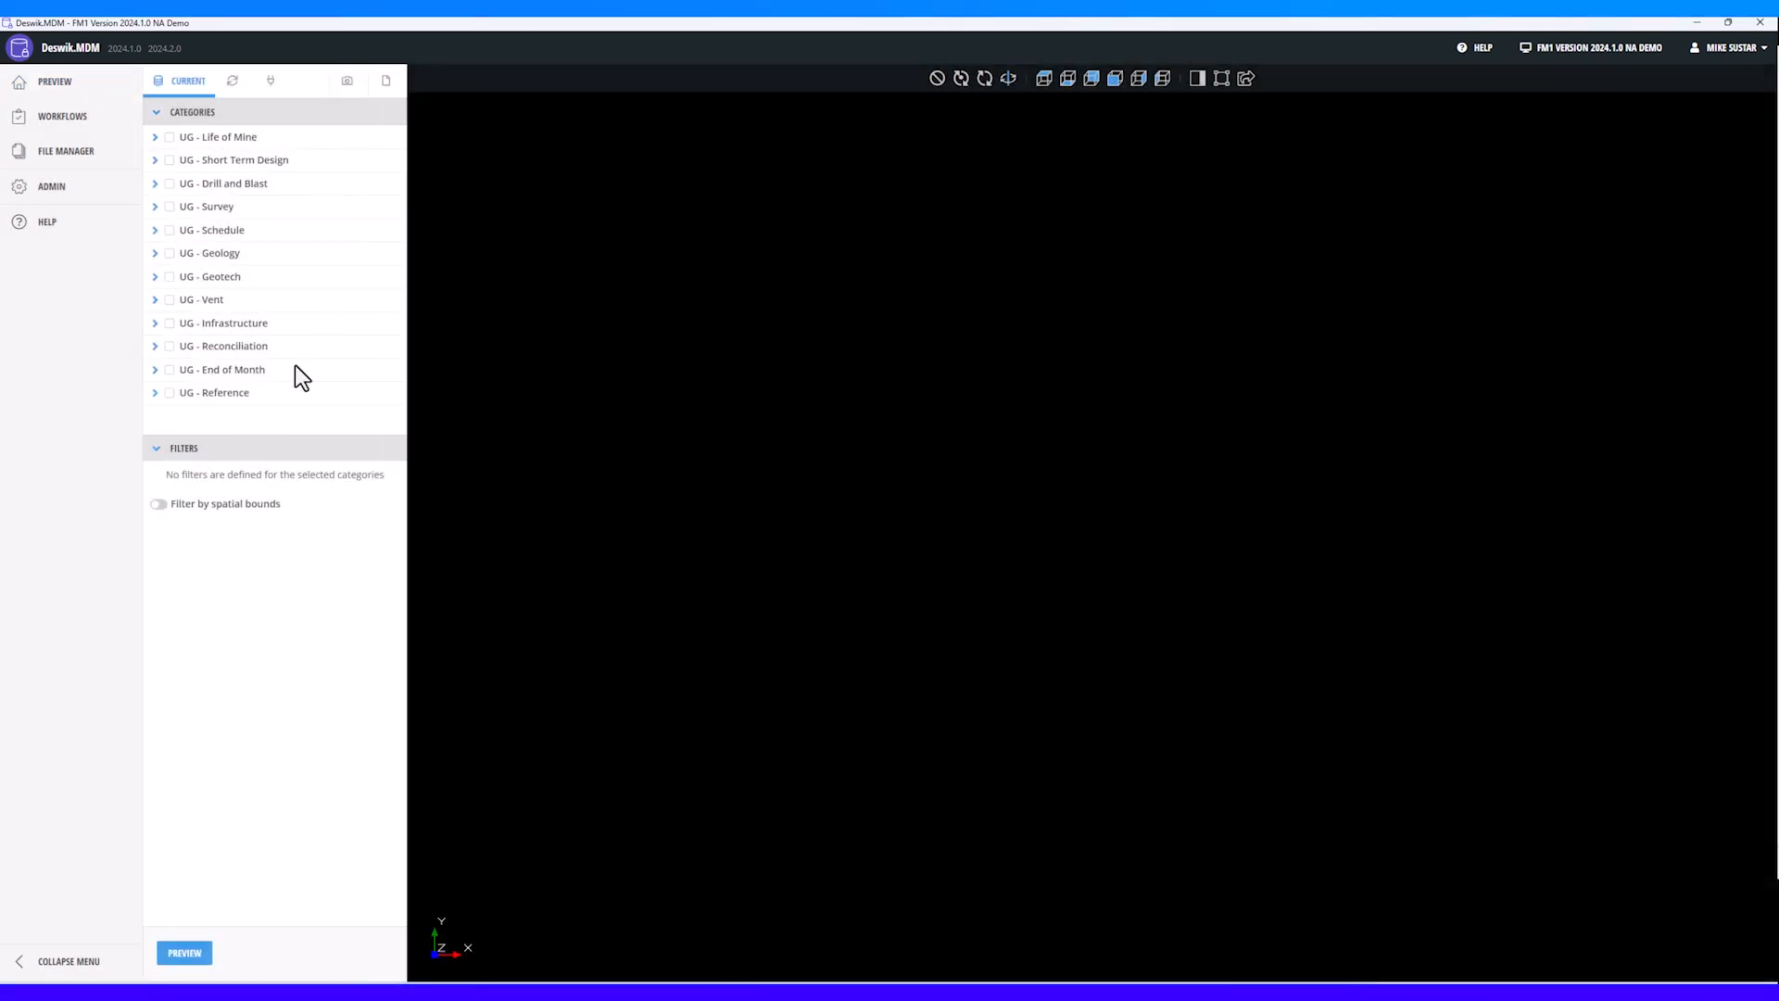
click(55, 190)
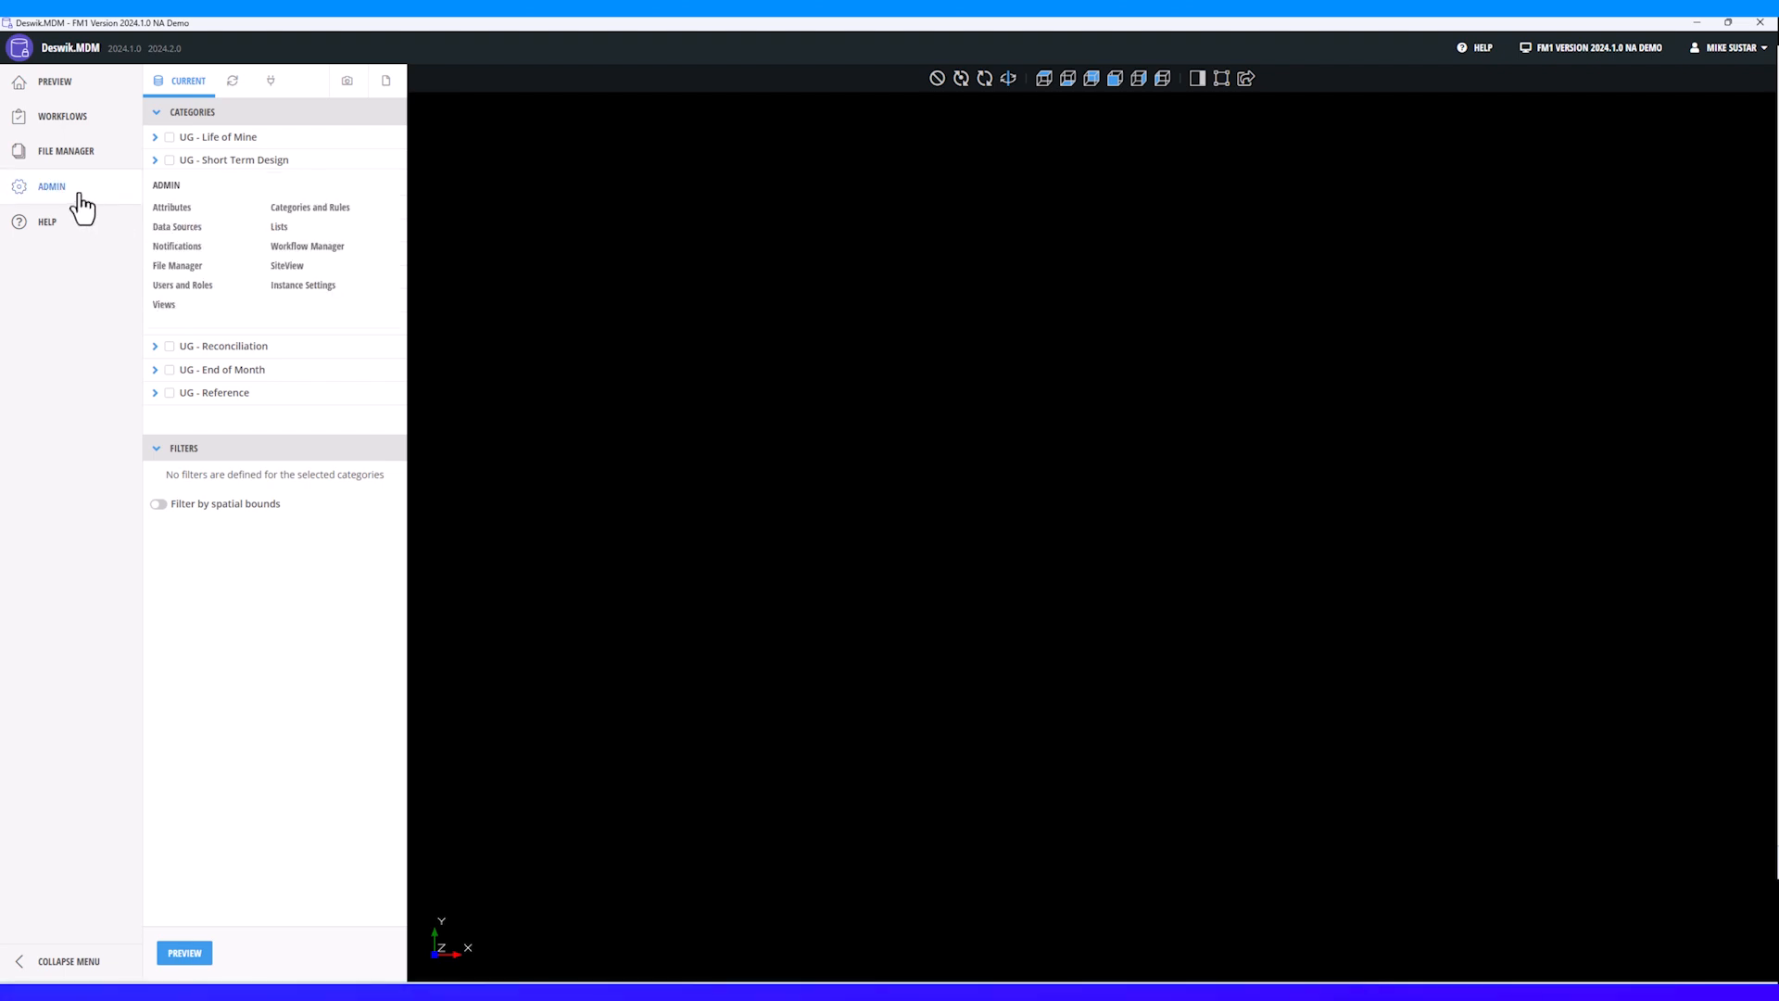
click(305, 213)
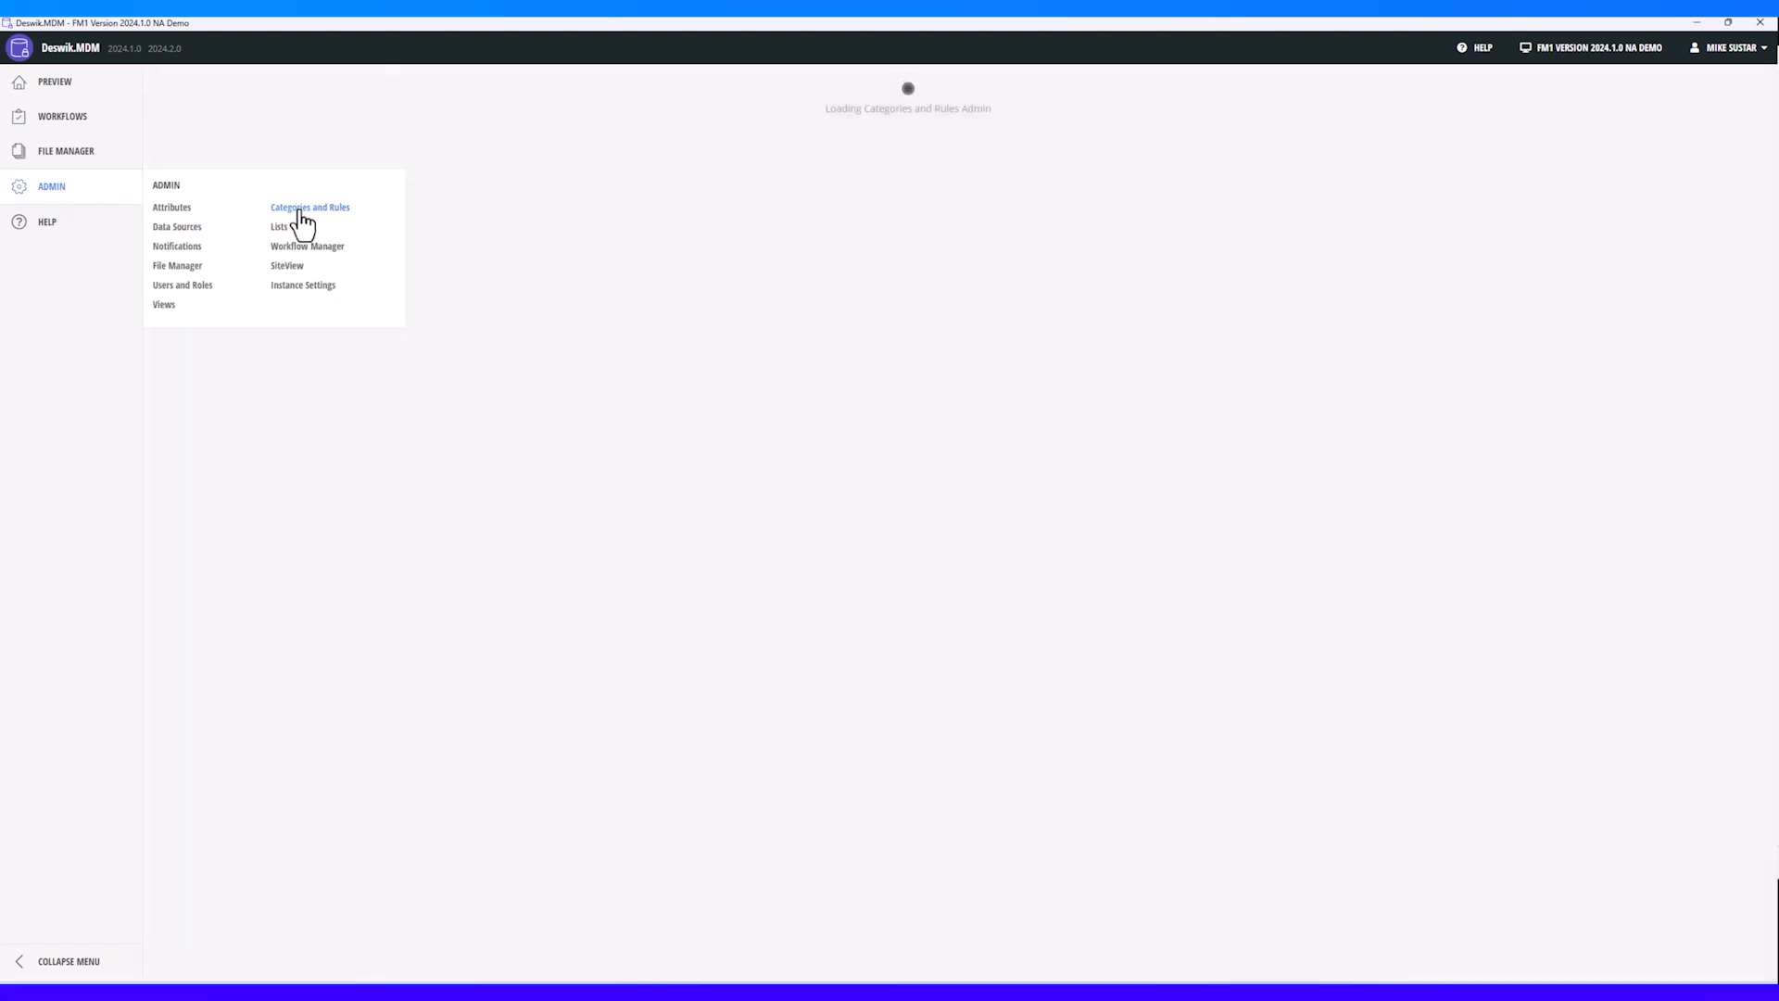
Step: Review the layer and preview attributes of the UG - SRV Walls category under UG - Survey, and close them without saving
scroll(389, 630, down, 10)
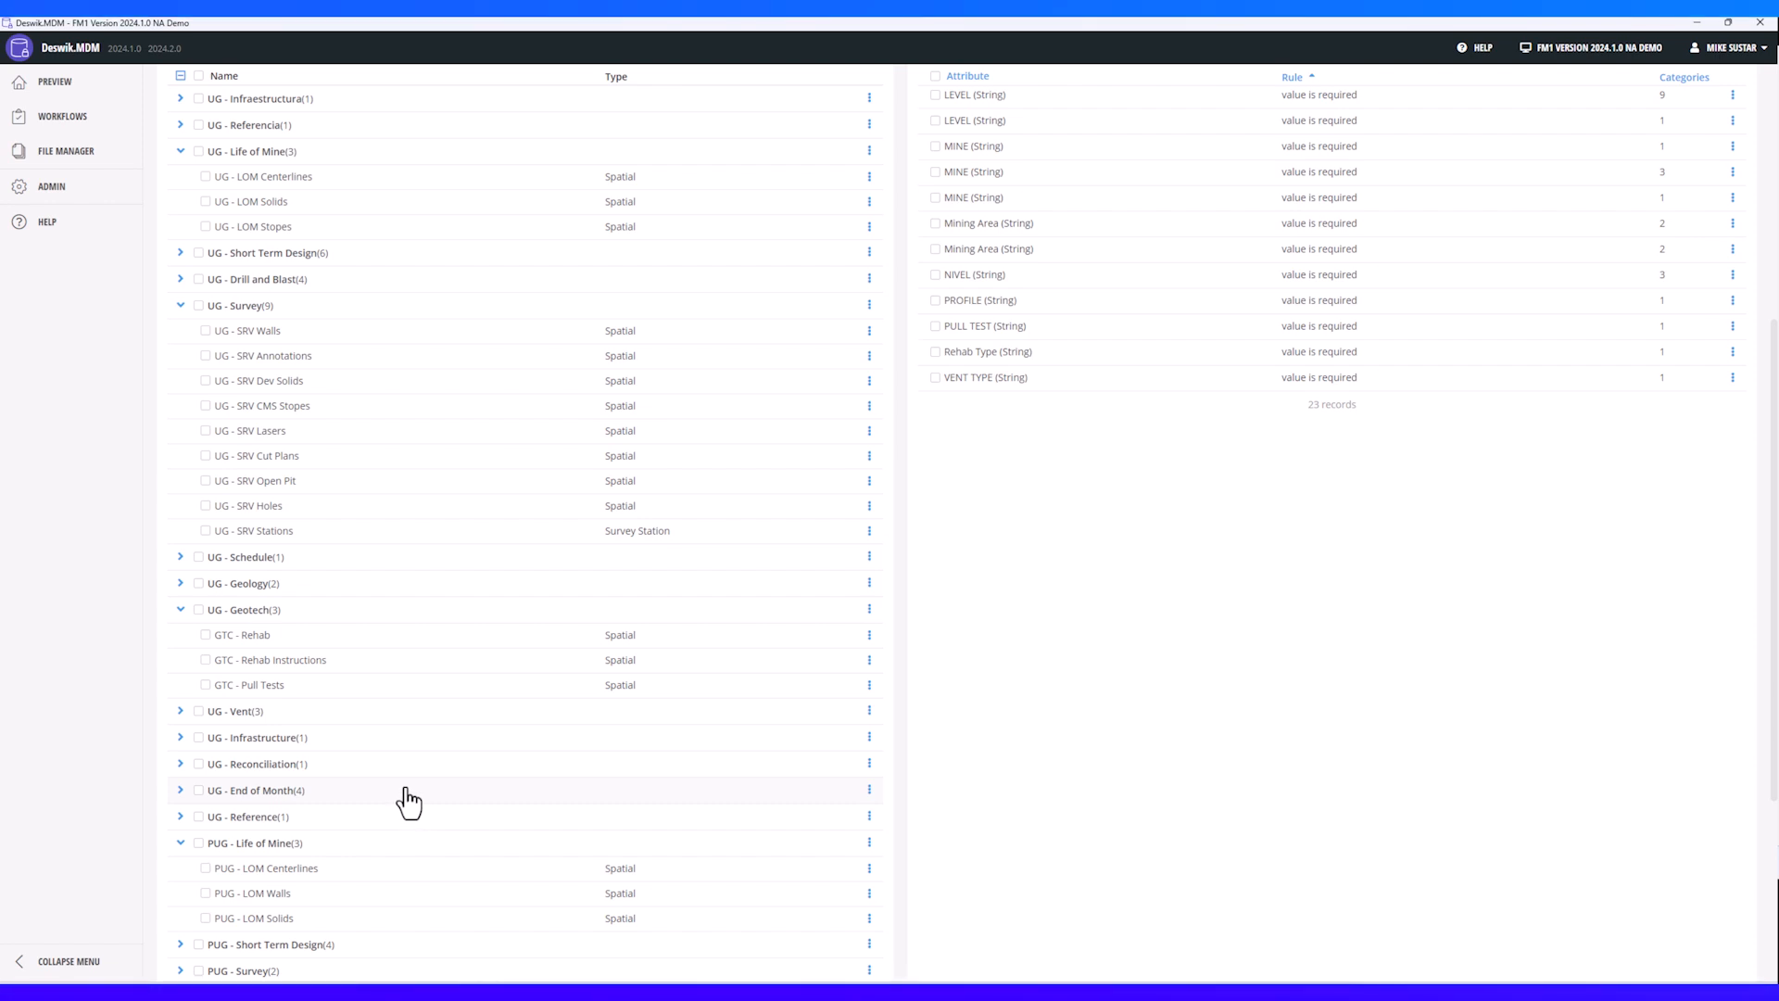
click(871, 333)
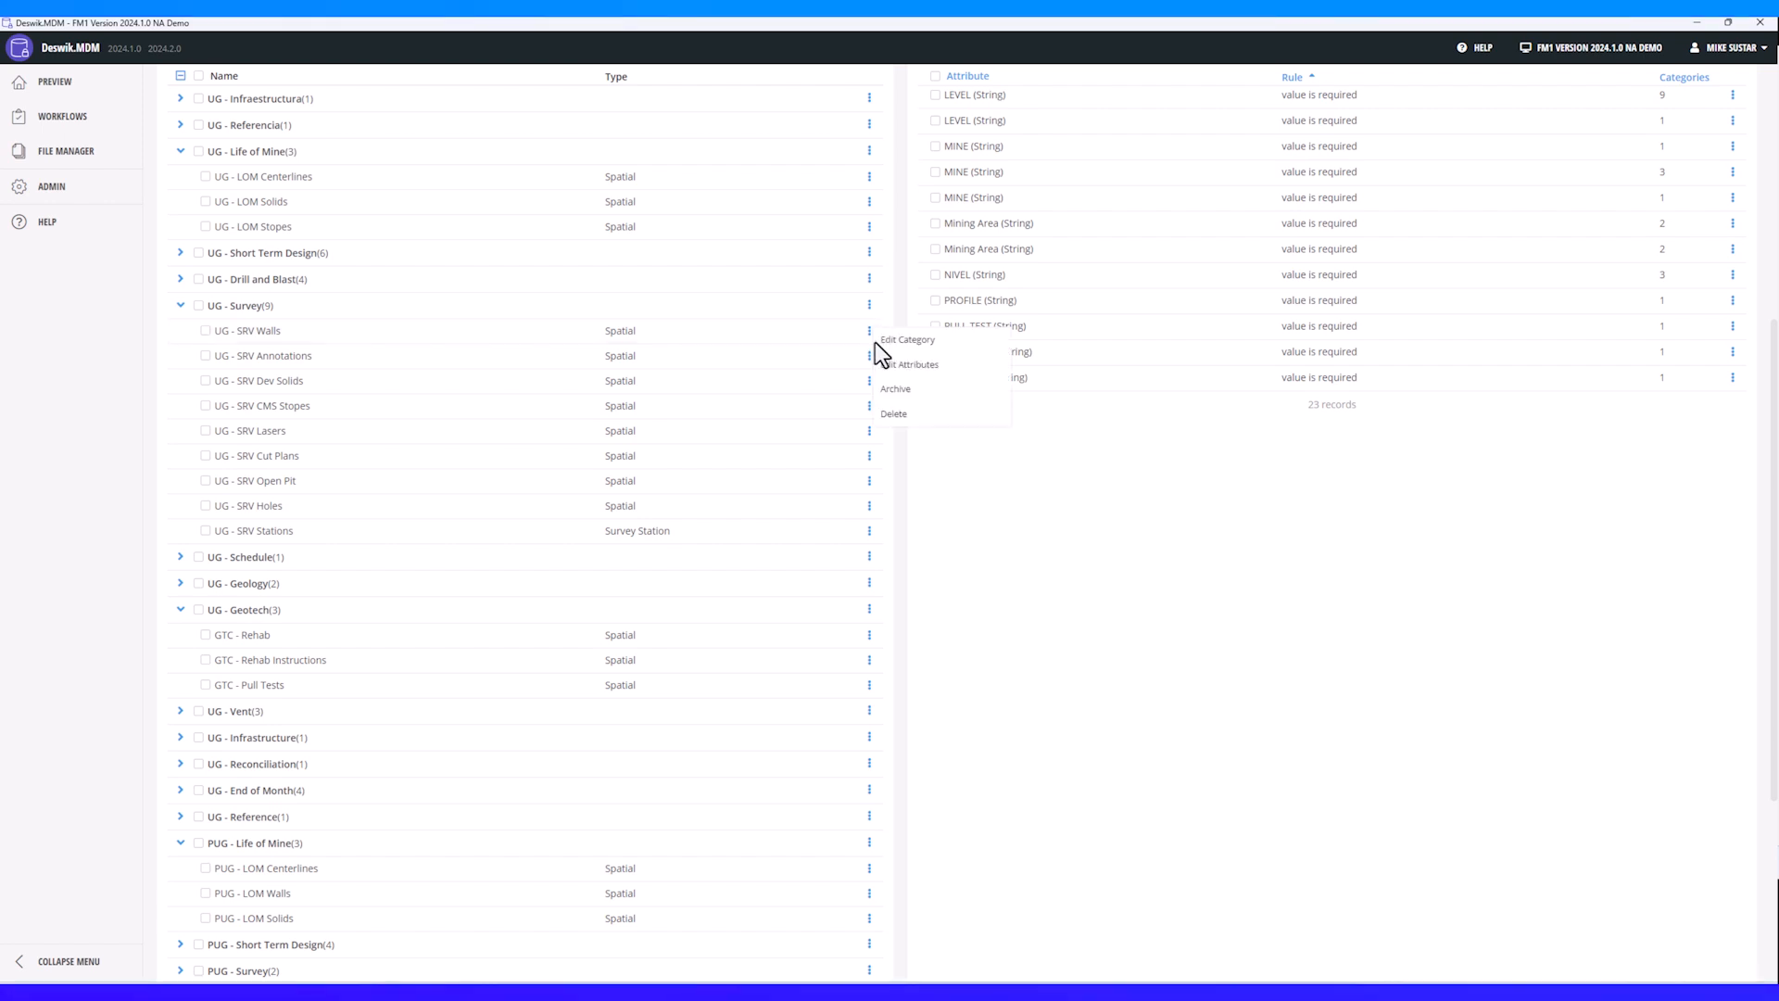
click(904, 374)
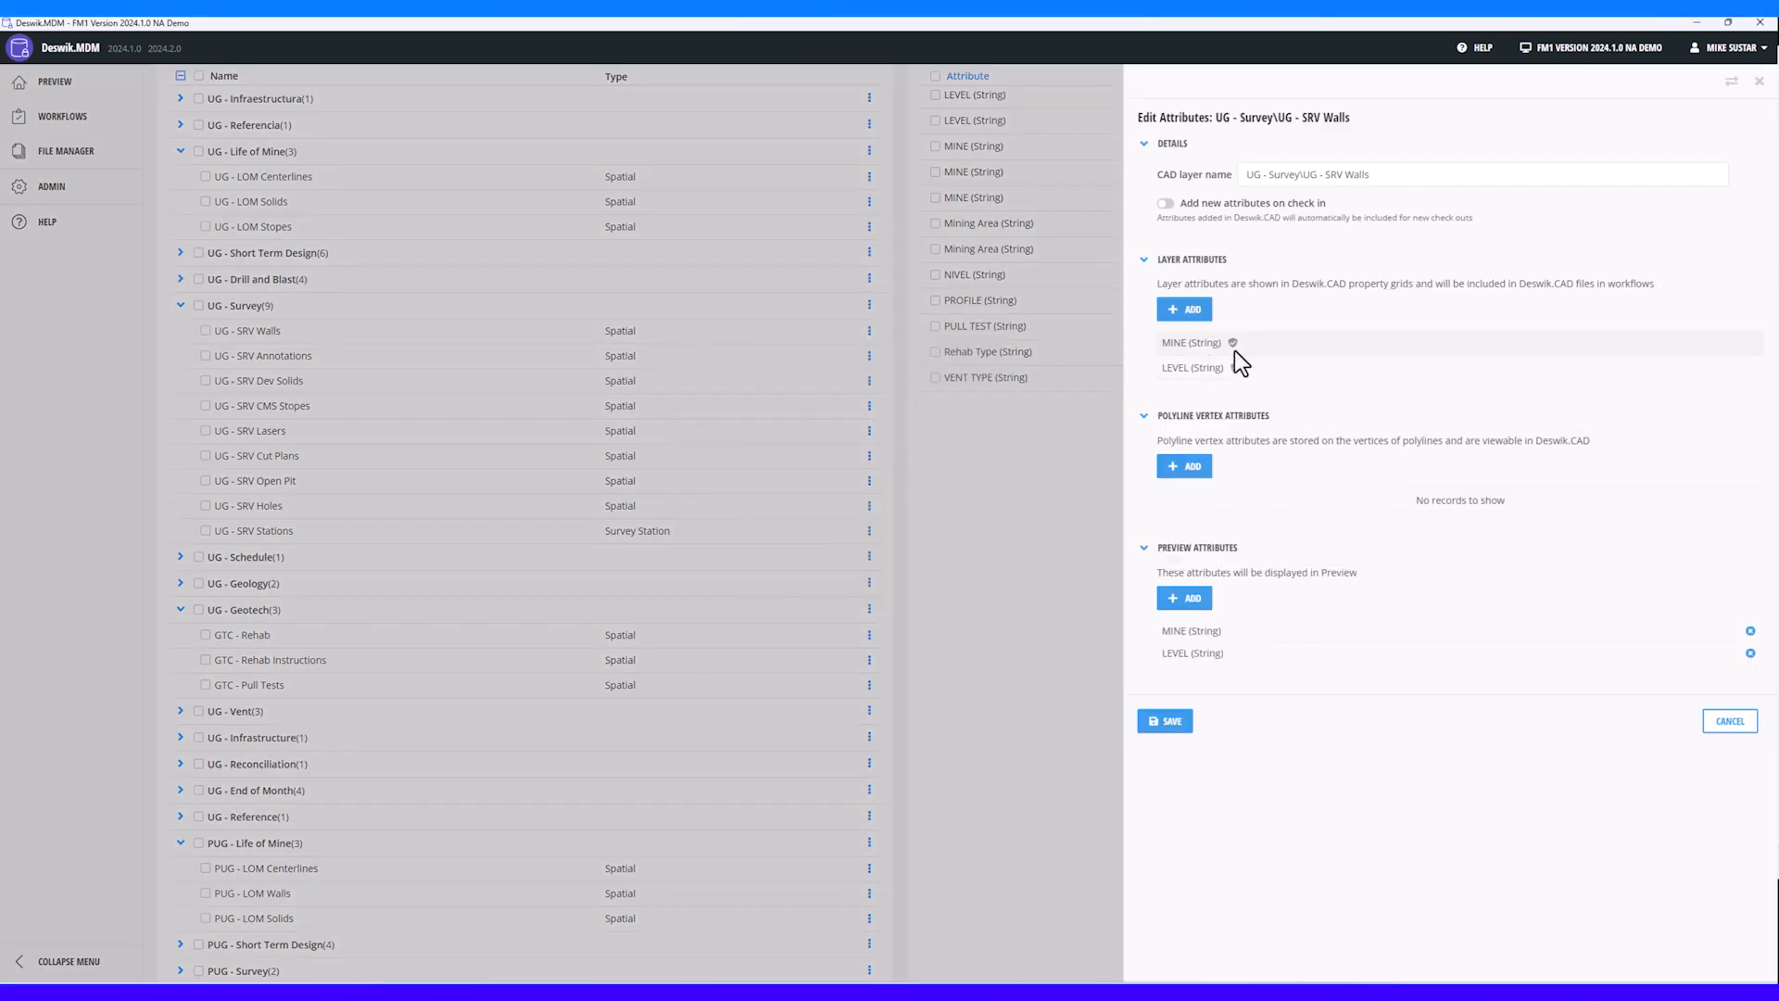
mouse_move(1233, 343)
click(1729, 722)
Step: Check which rule types are offered for a new attribute rule, and leave without adding one
scroll(1353, 753, up, 5)
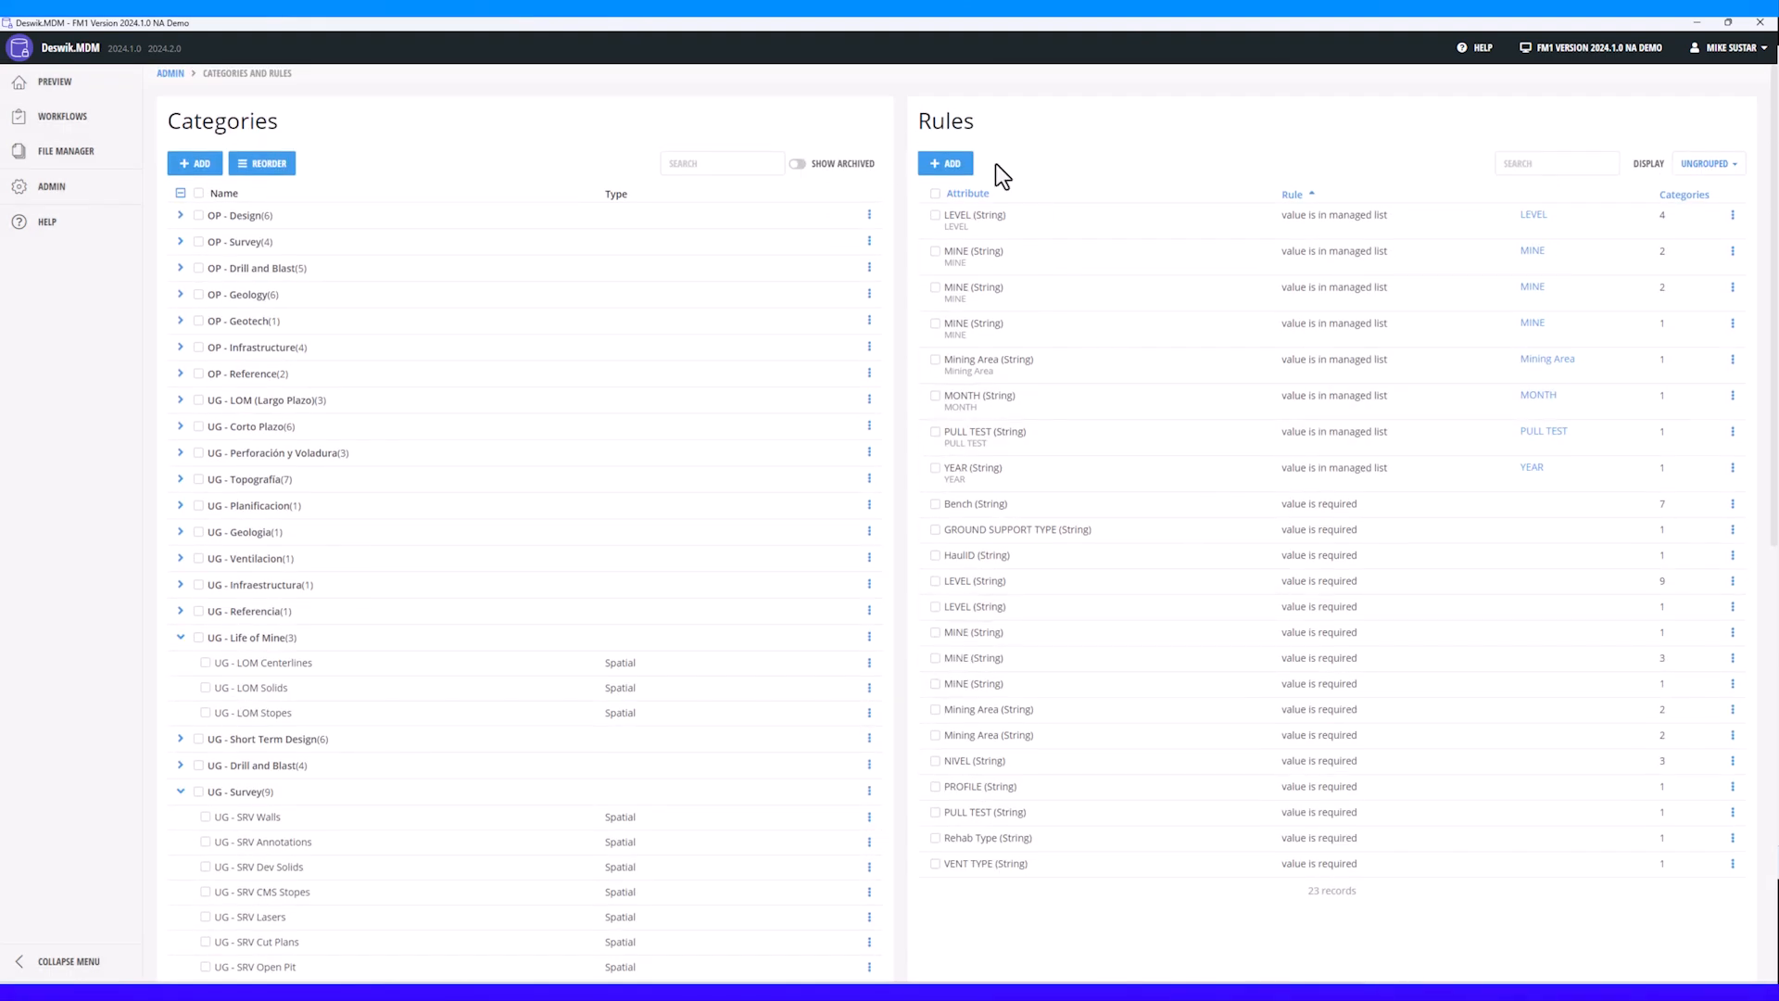
click(947, 163)
click(1374, 172)
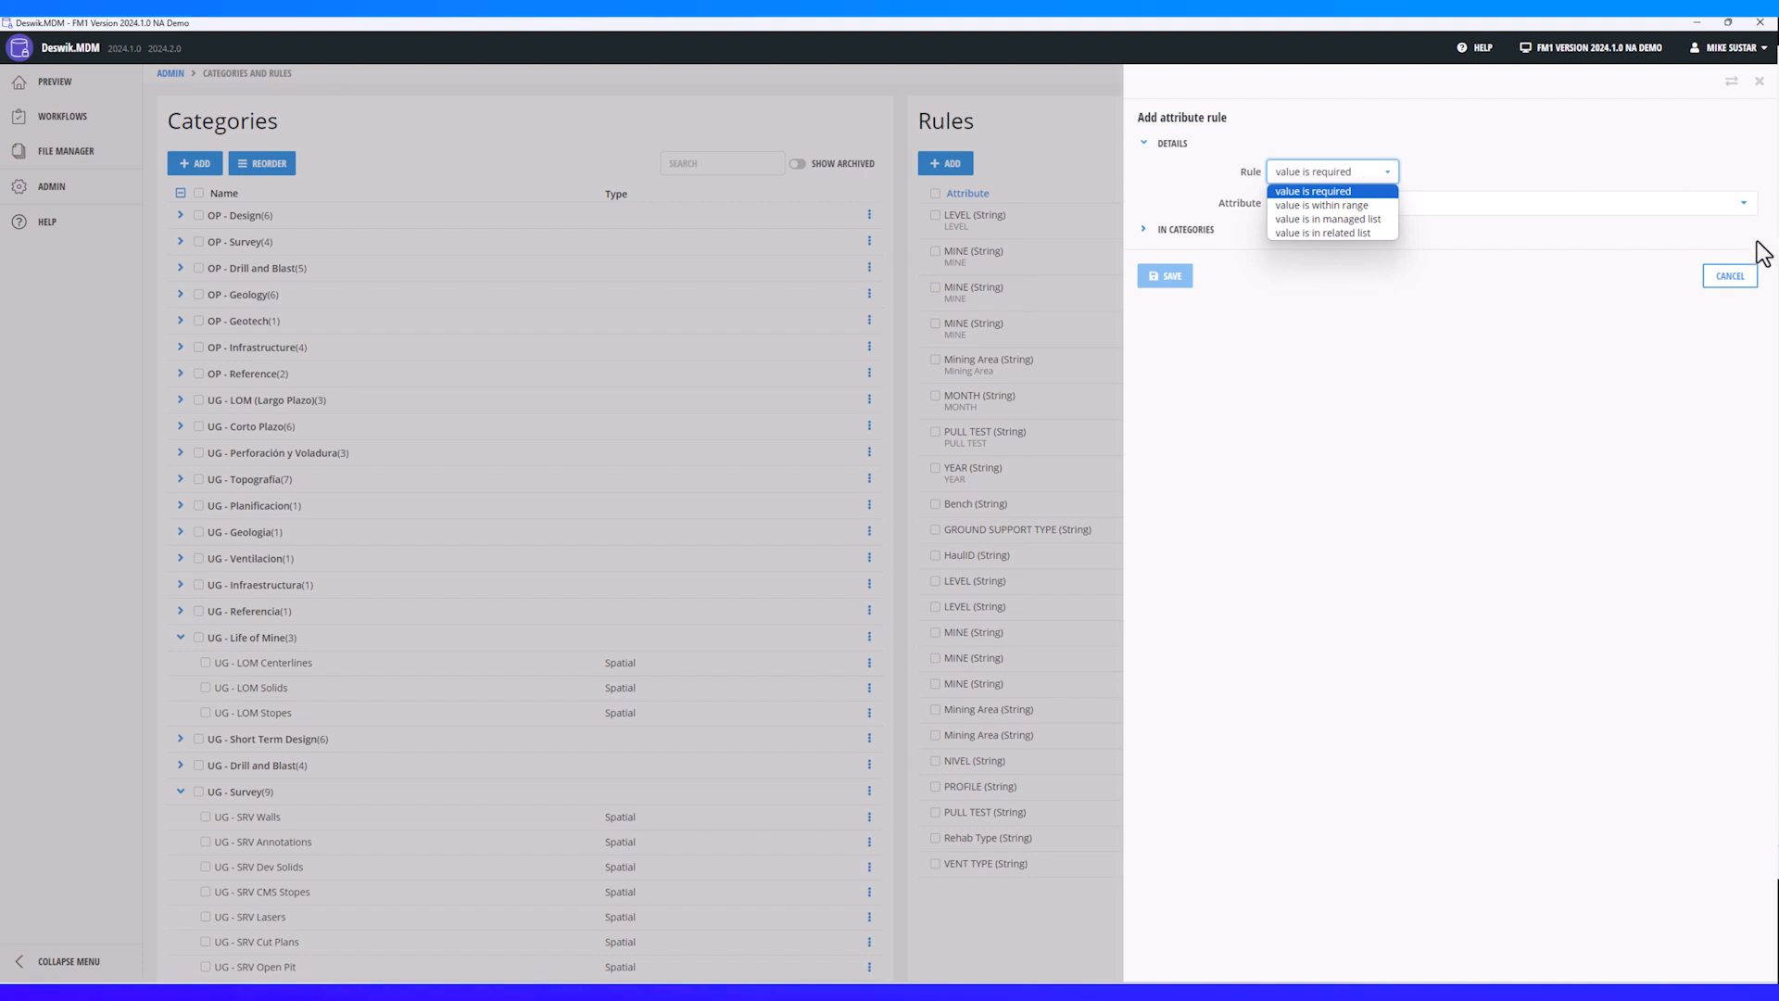
click(1730, 276)
Step: Inspect the MINE managed list and its form for adding values, and leave without saving any change
mouse_move(49, 223)
mouse_move(100, 195)
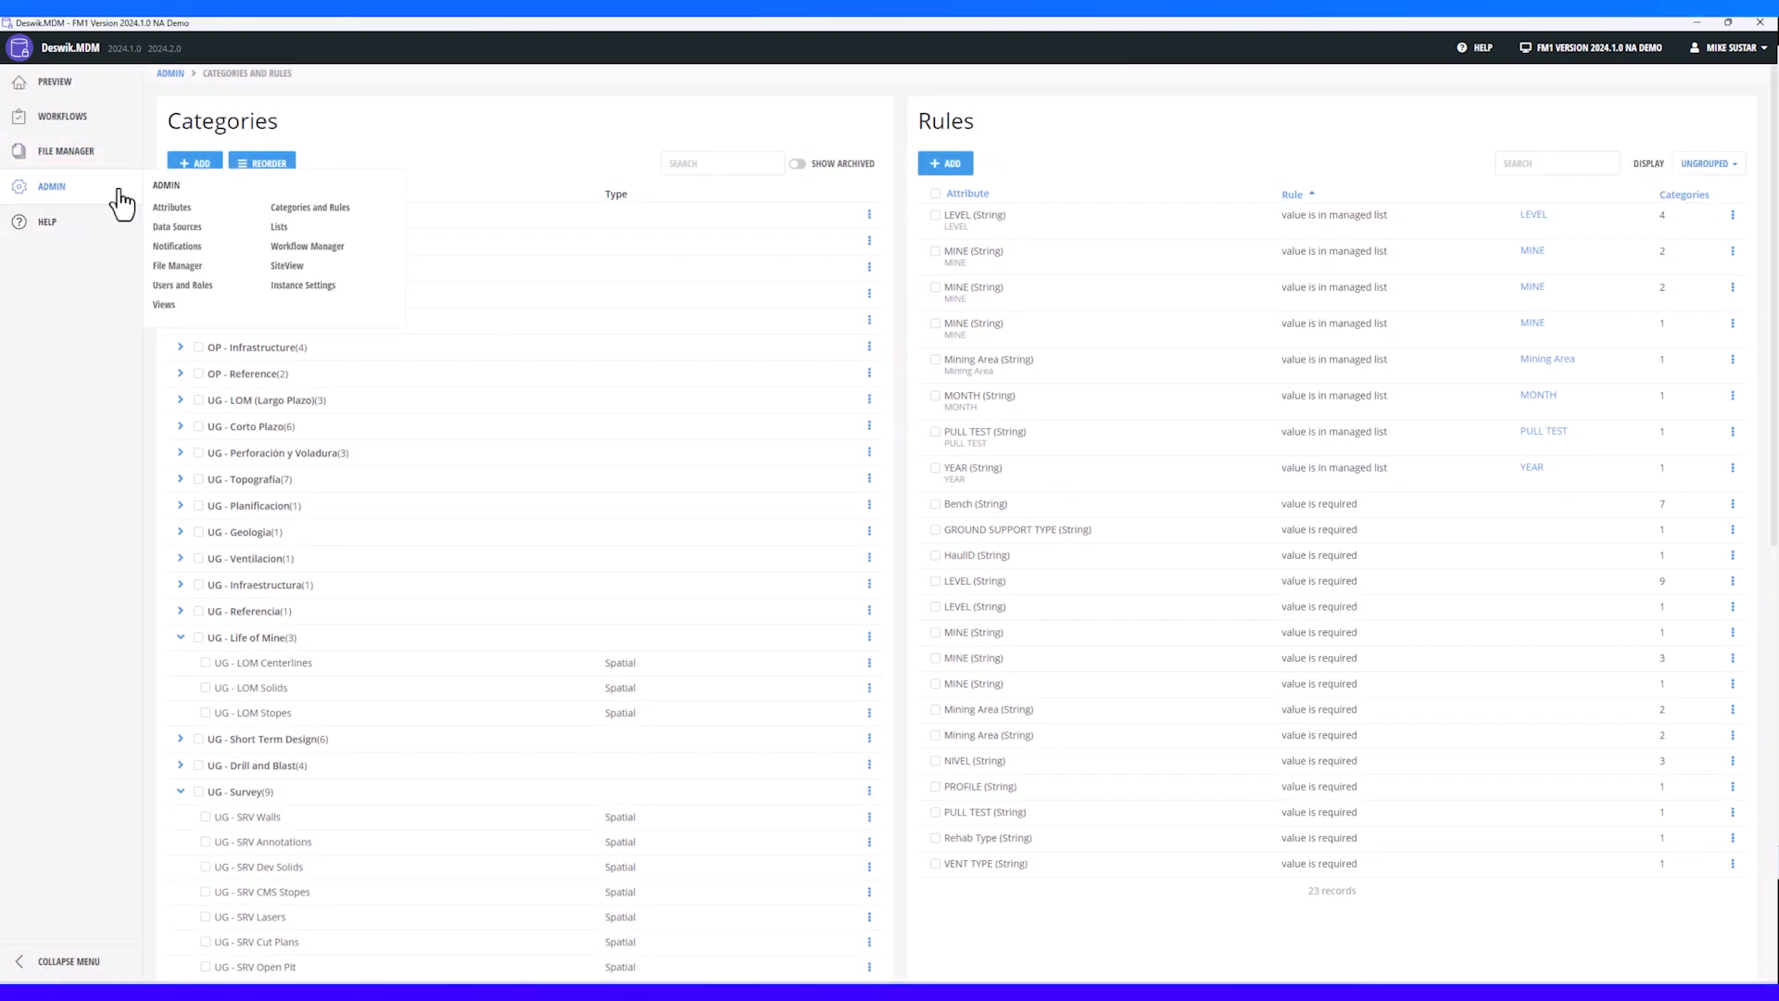
click(281, 230)
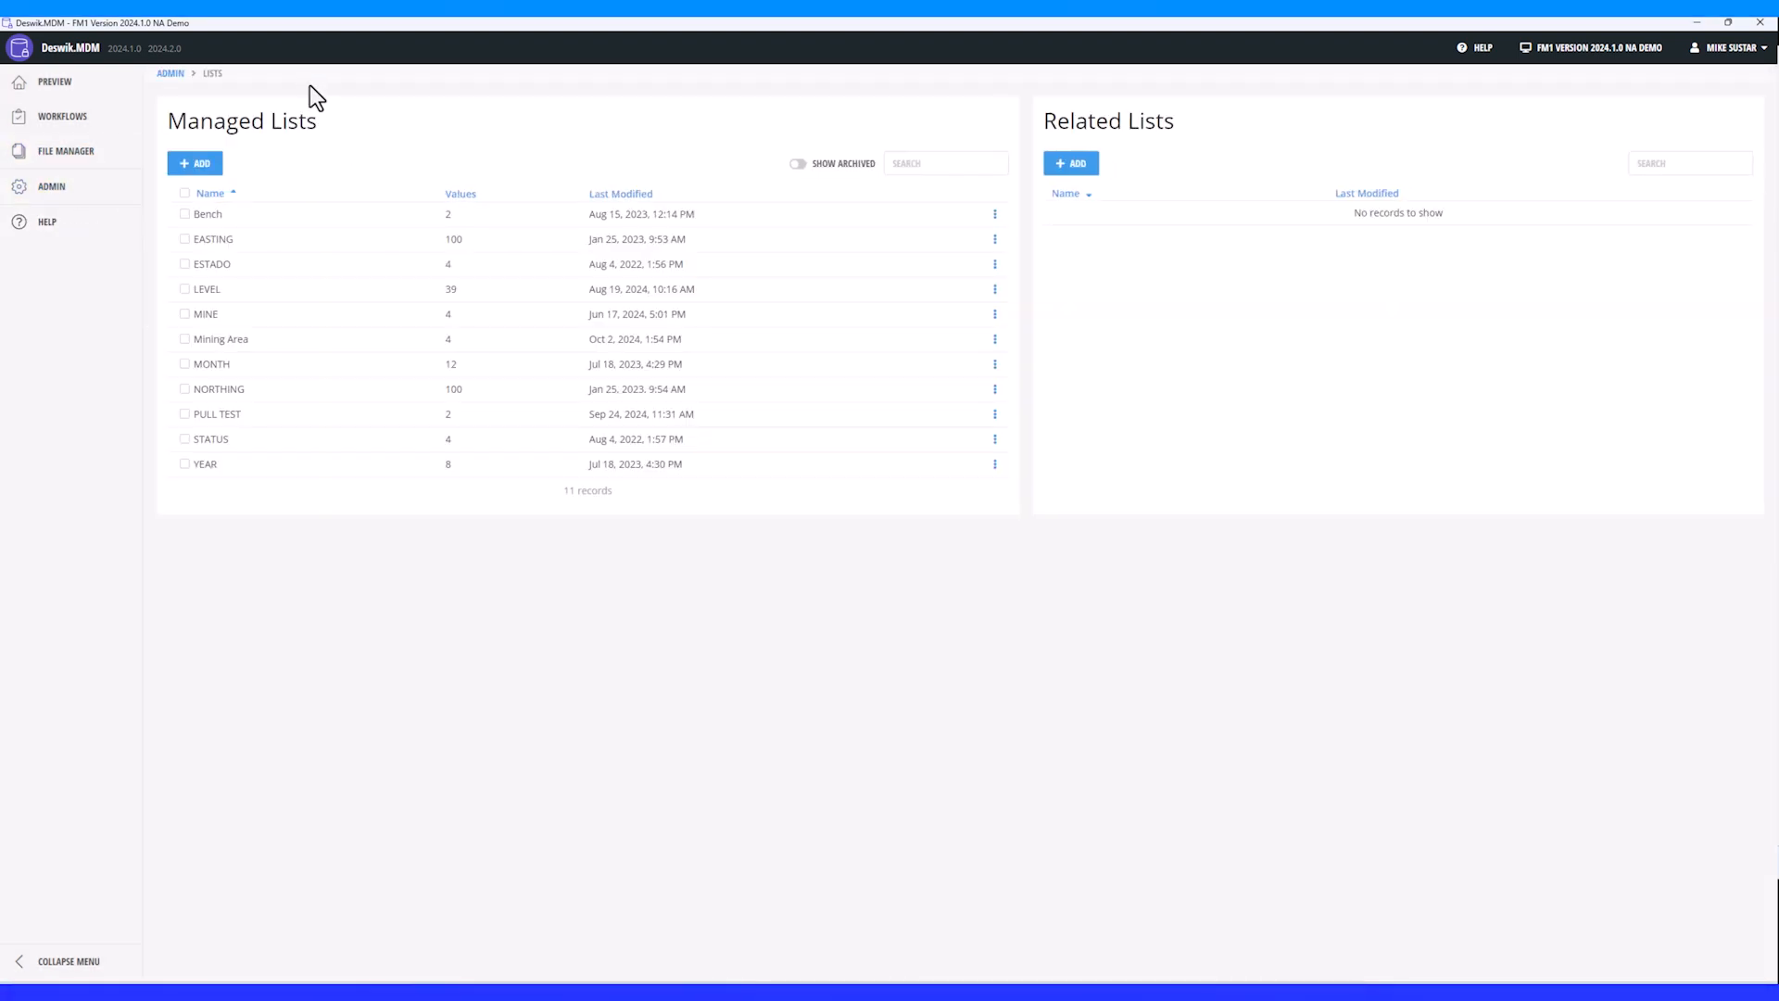
click(204, 319)
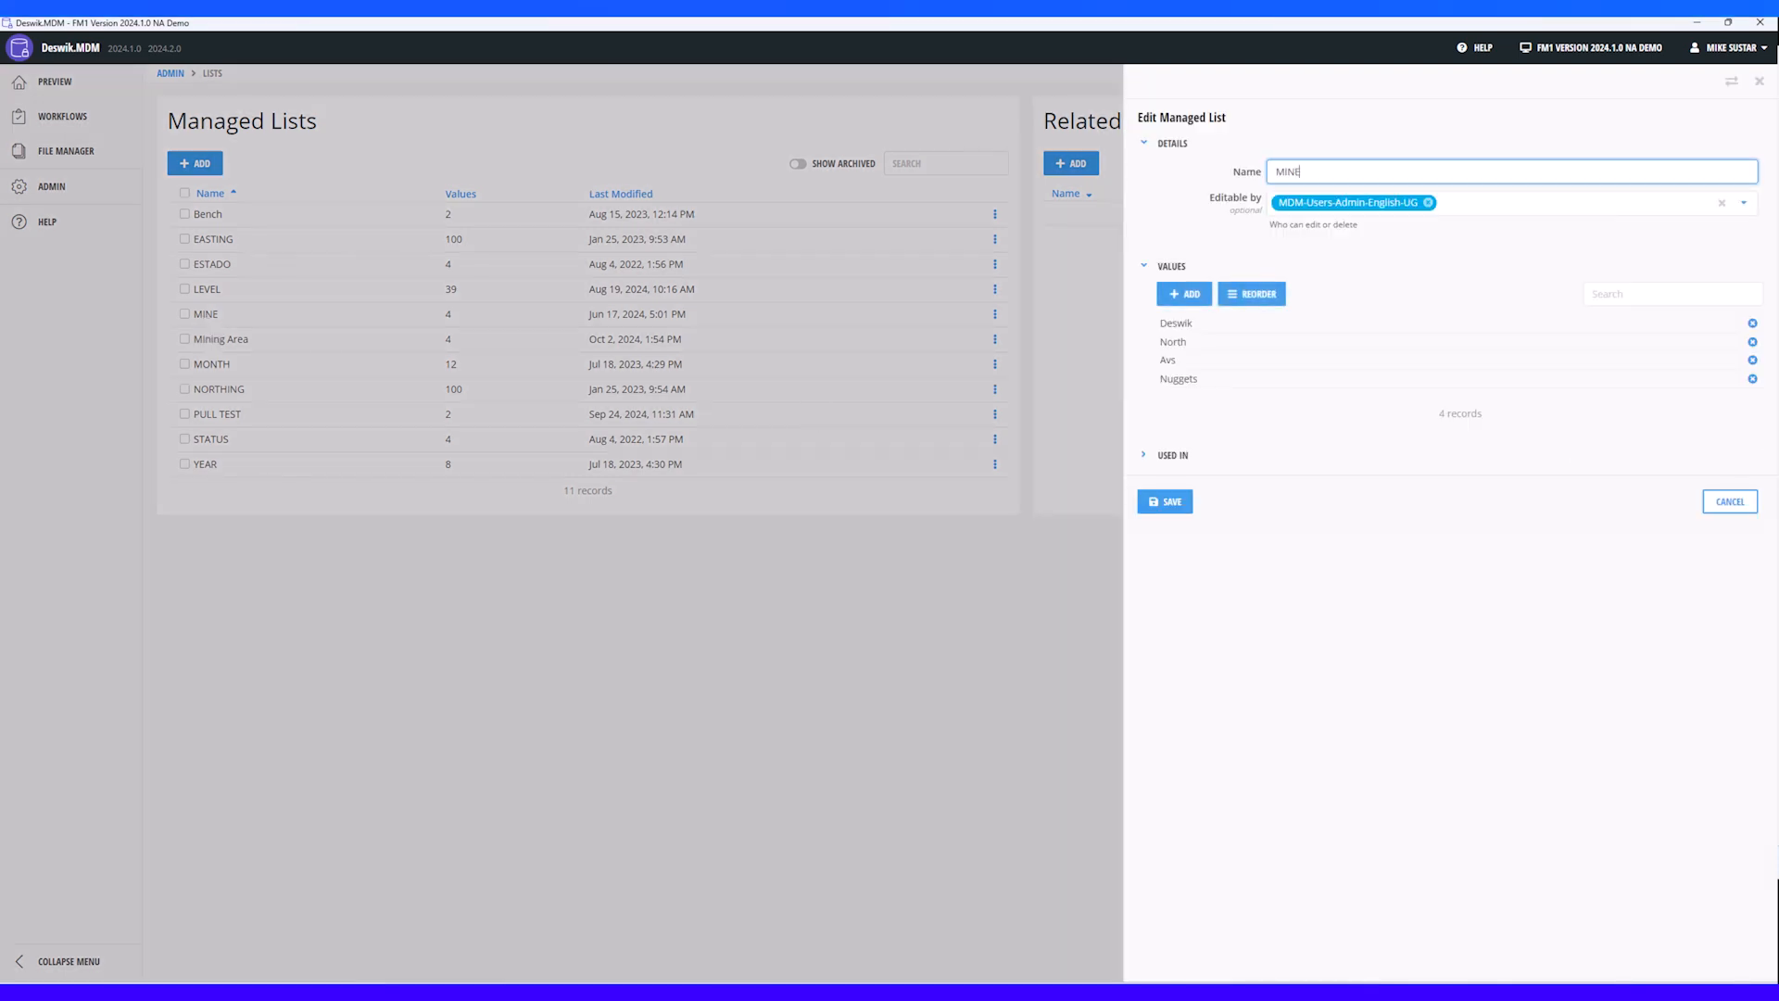
click(1166, 296)
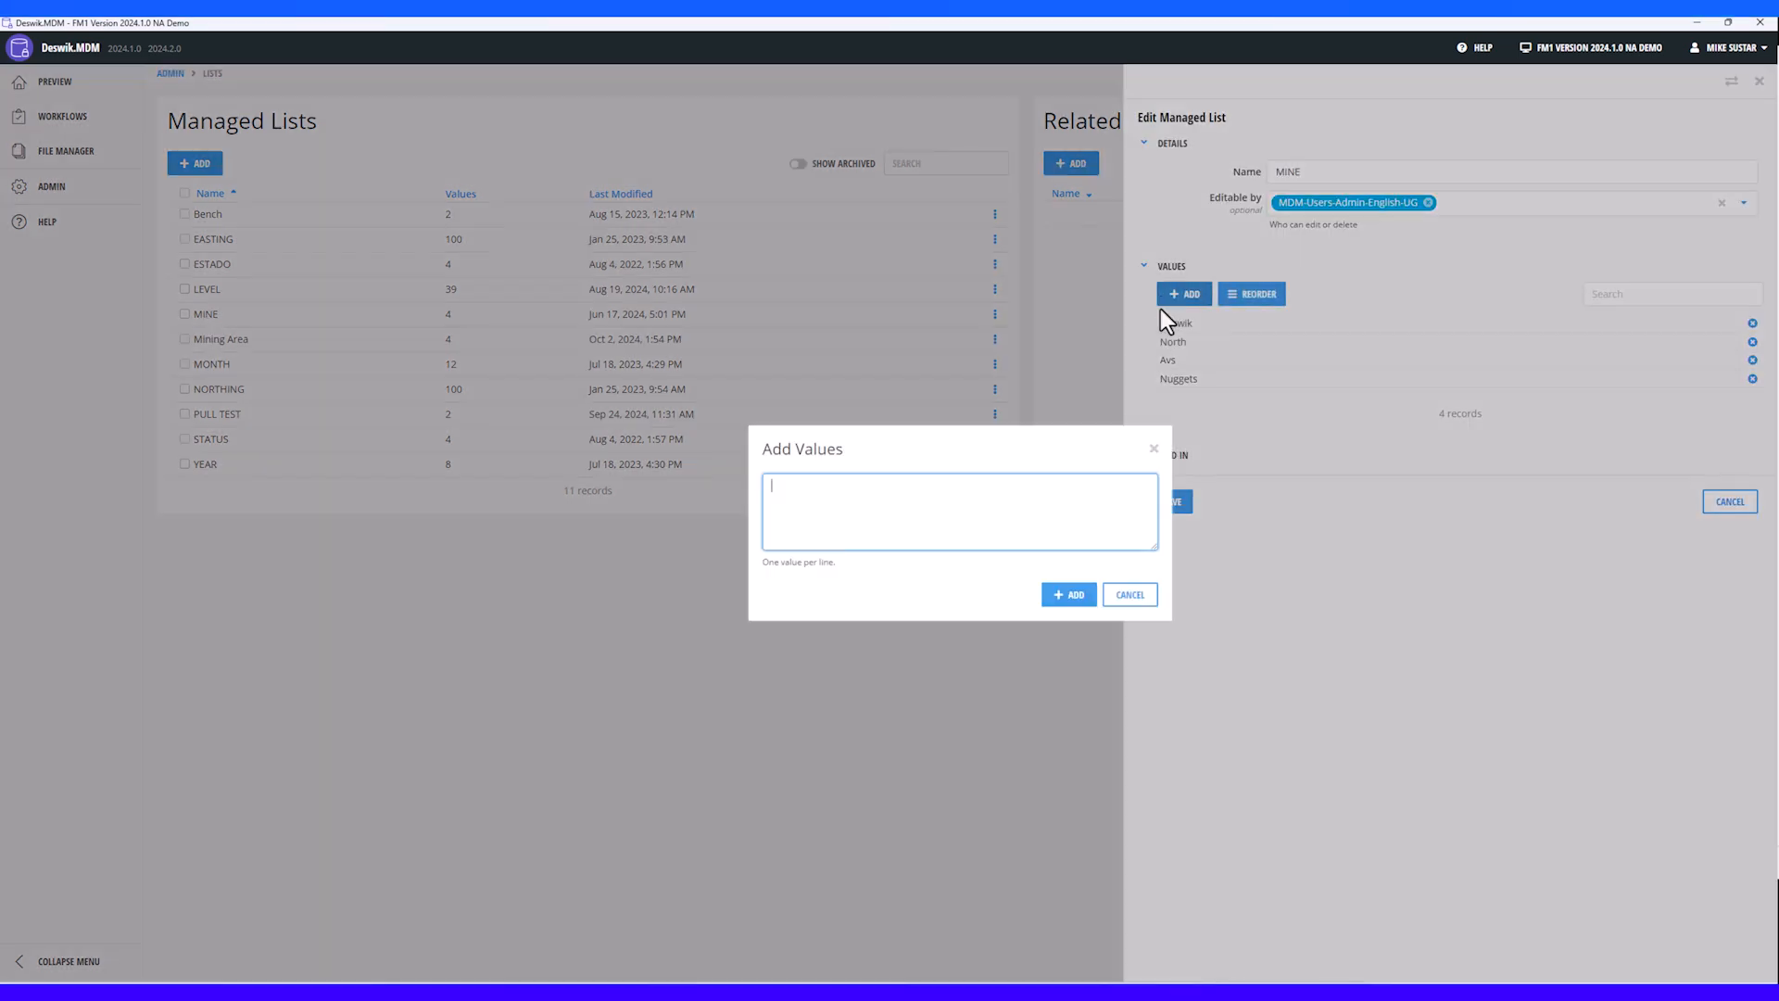
click(1131, 596)
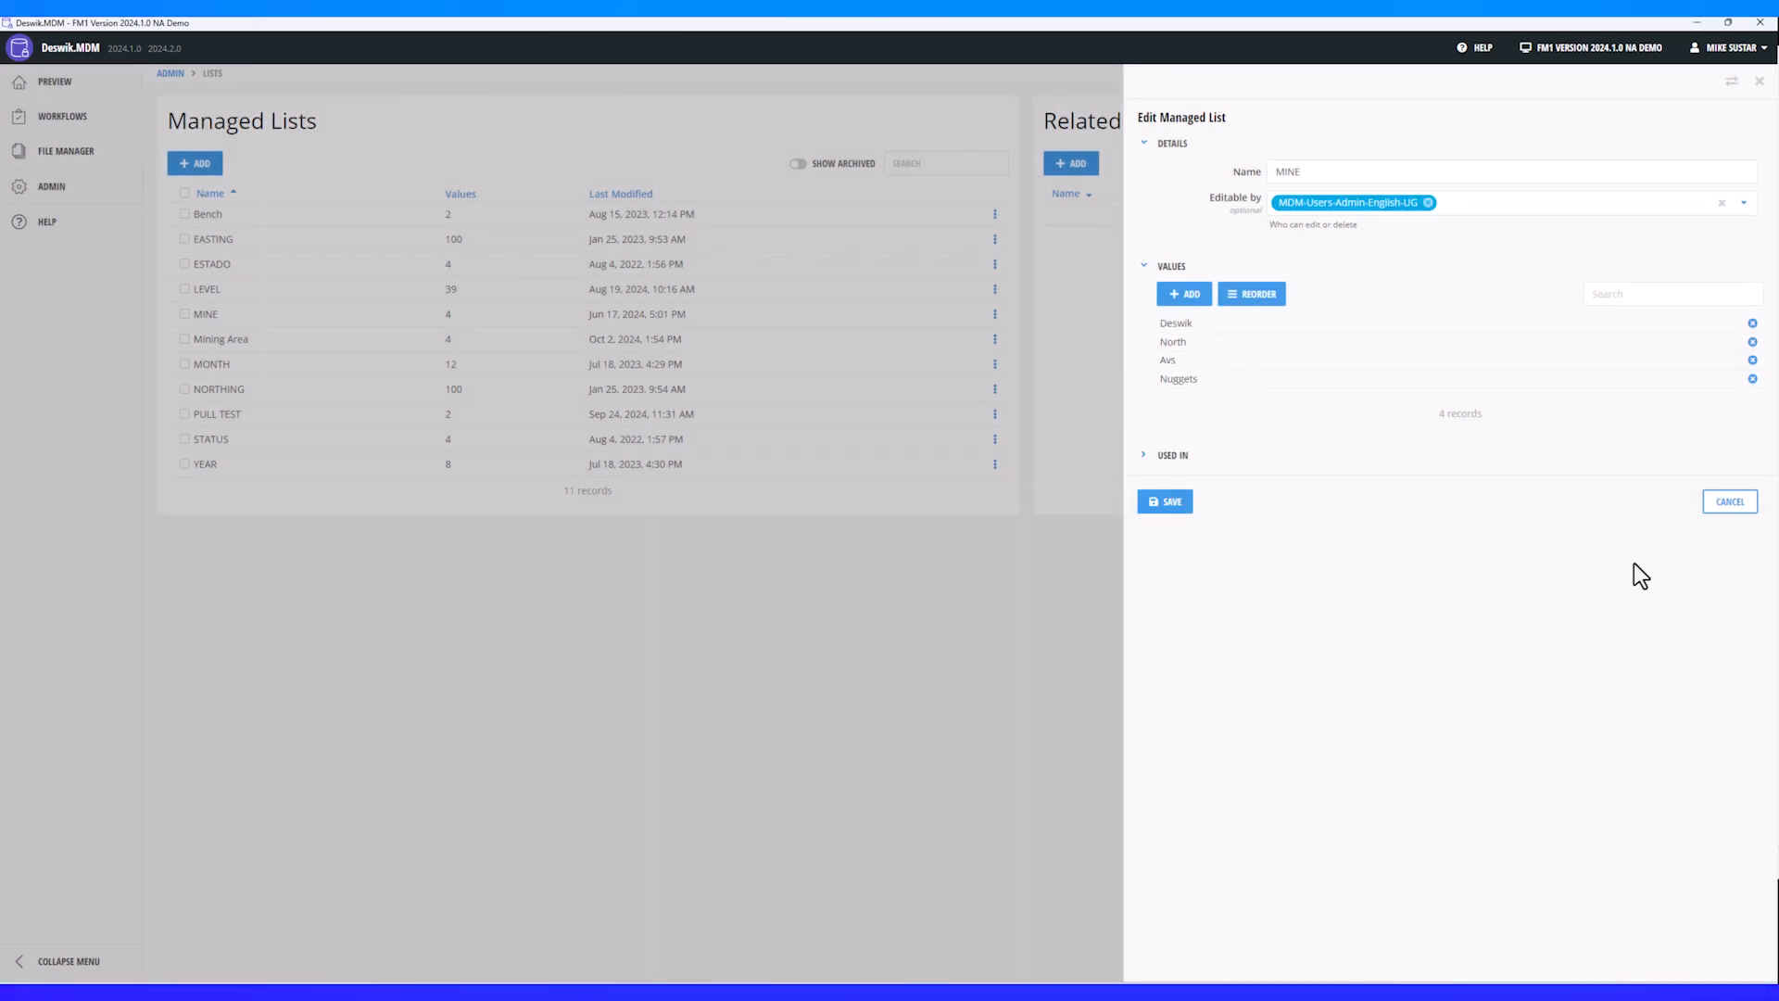
click(1729, 505)
Step: View the Users and Roles administration, and switch to Deswik.IMS in the browser to review its users and roles
mouse_move(103, 200)
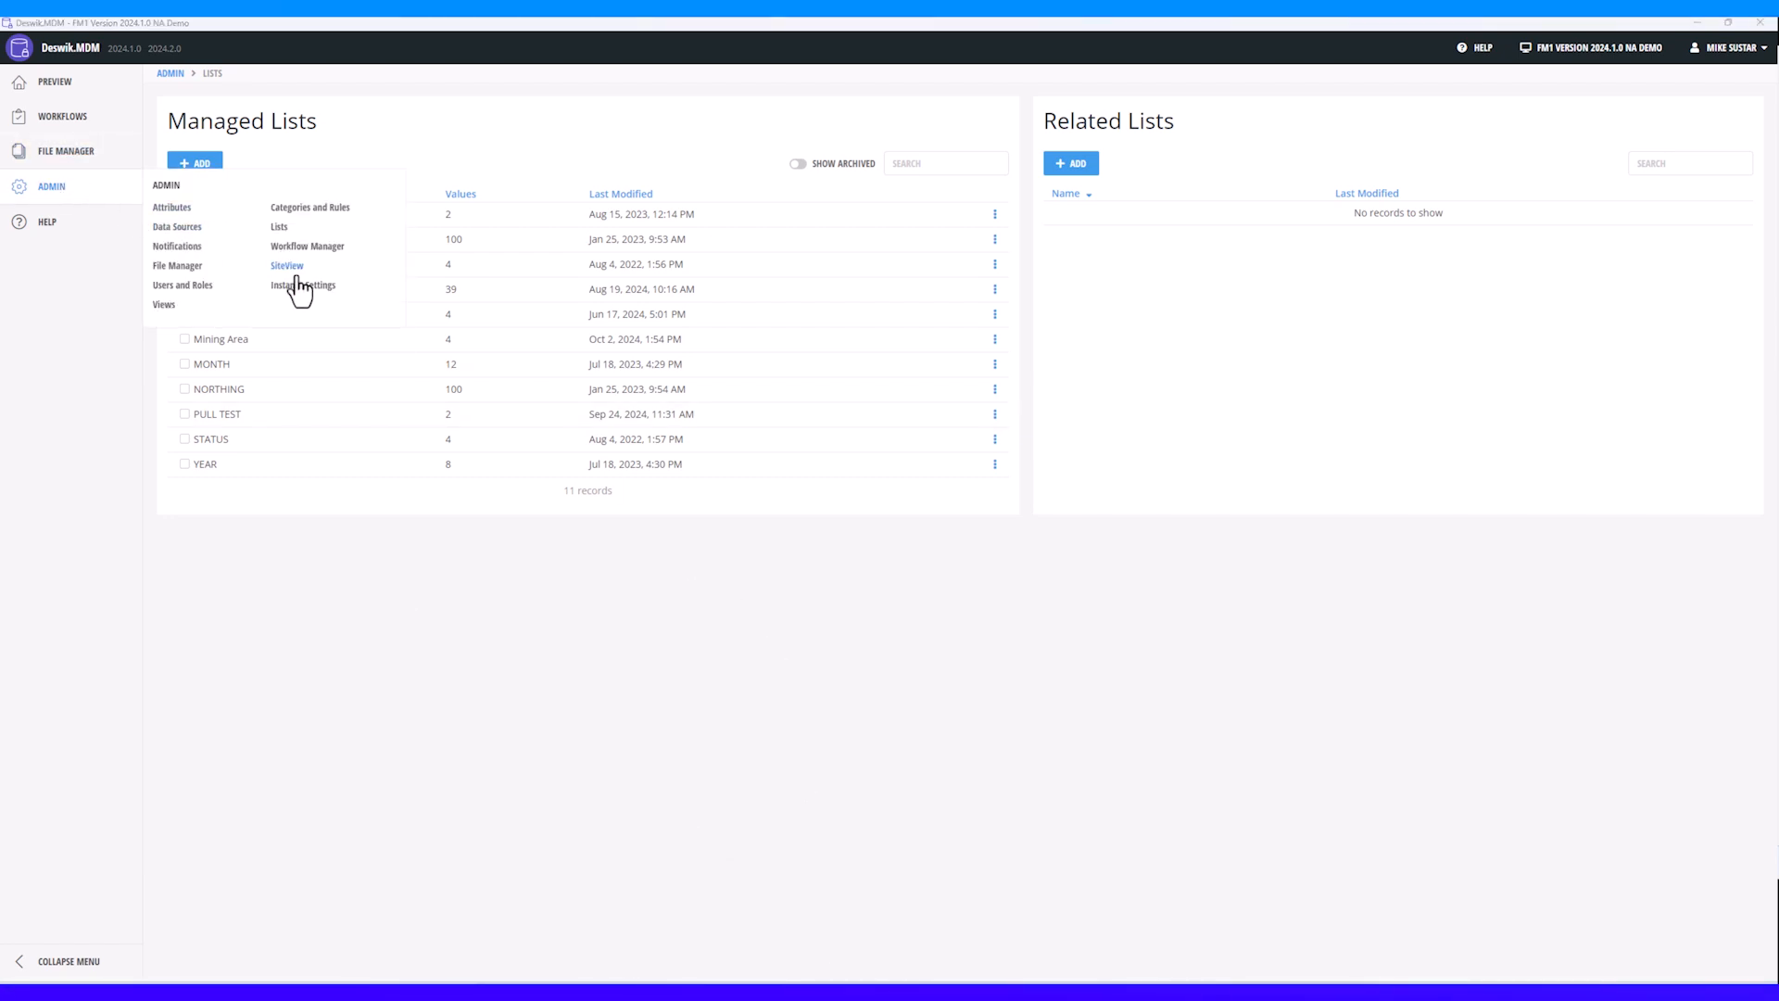
click(174, 284)
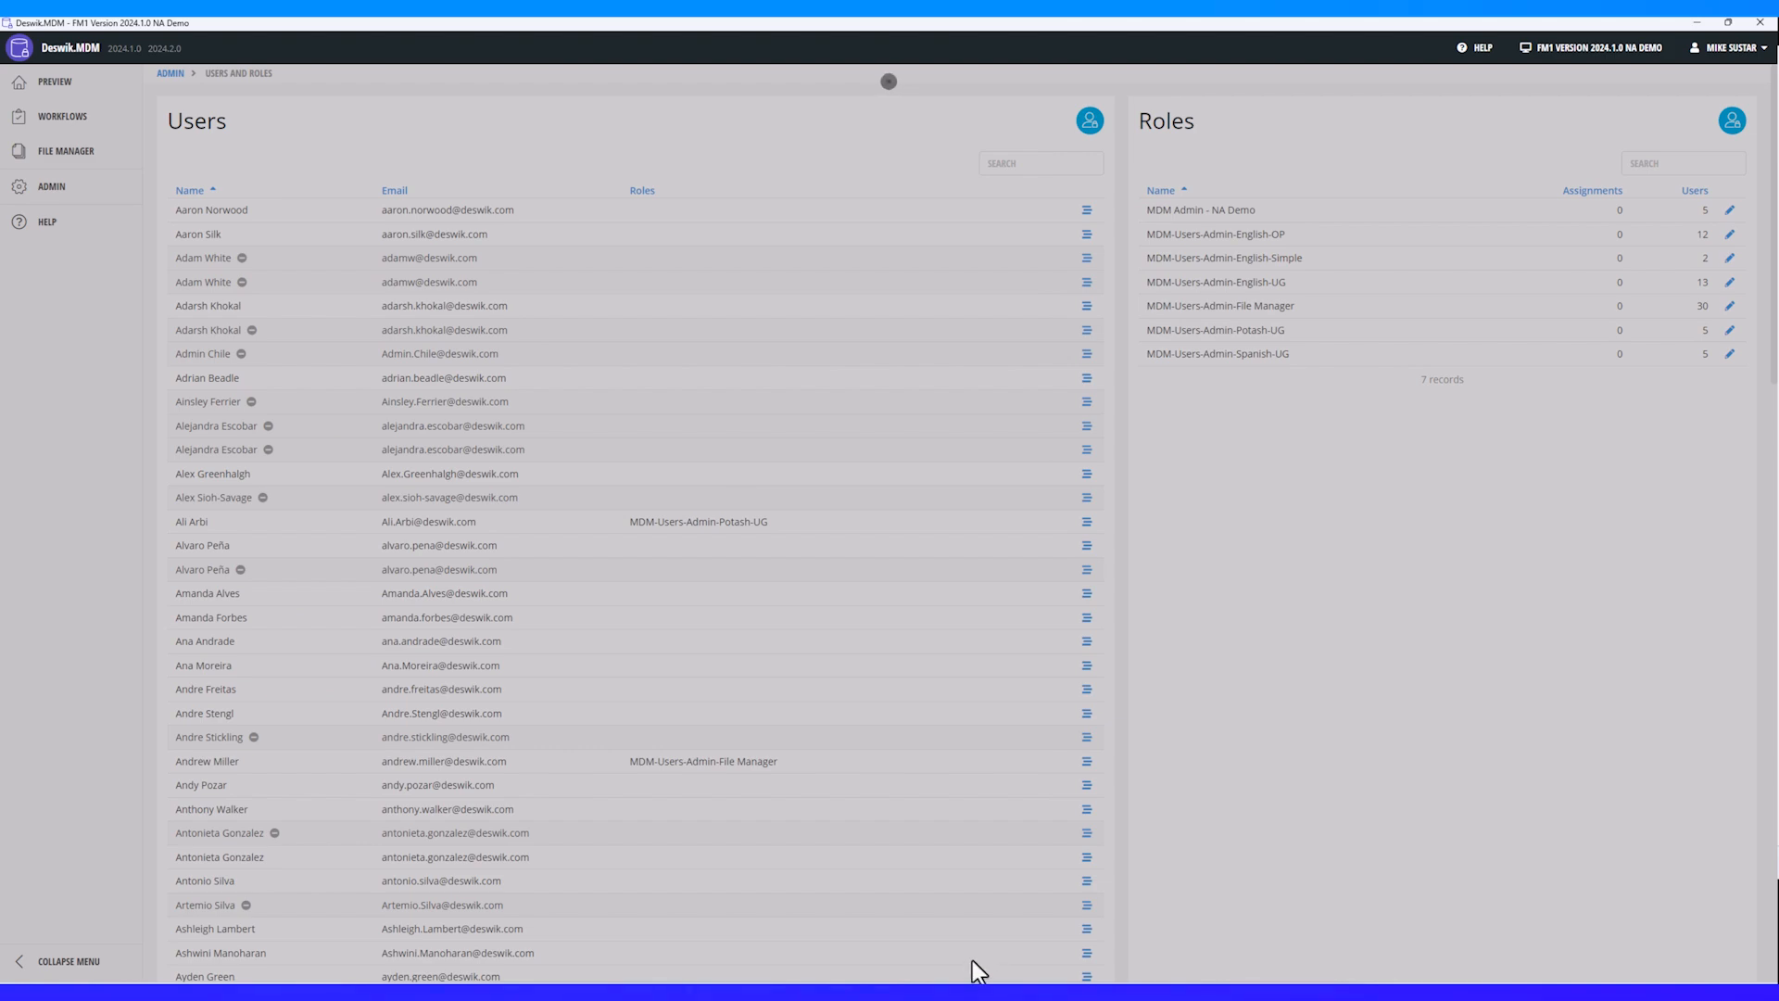
mouse_move(975, 969)
click(925, 941)
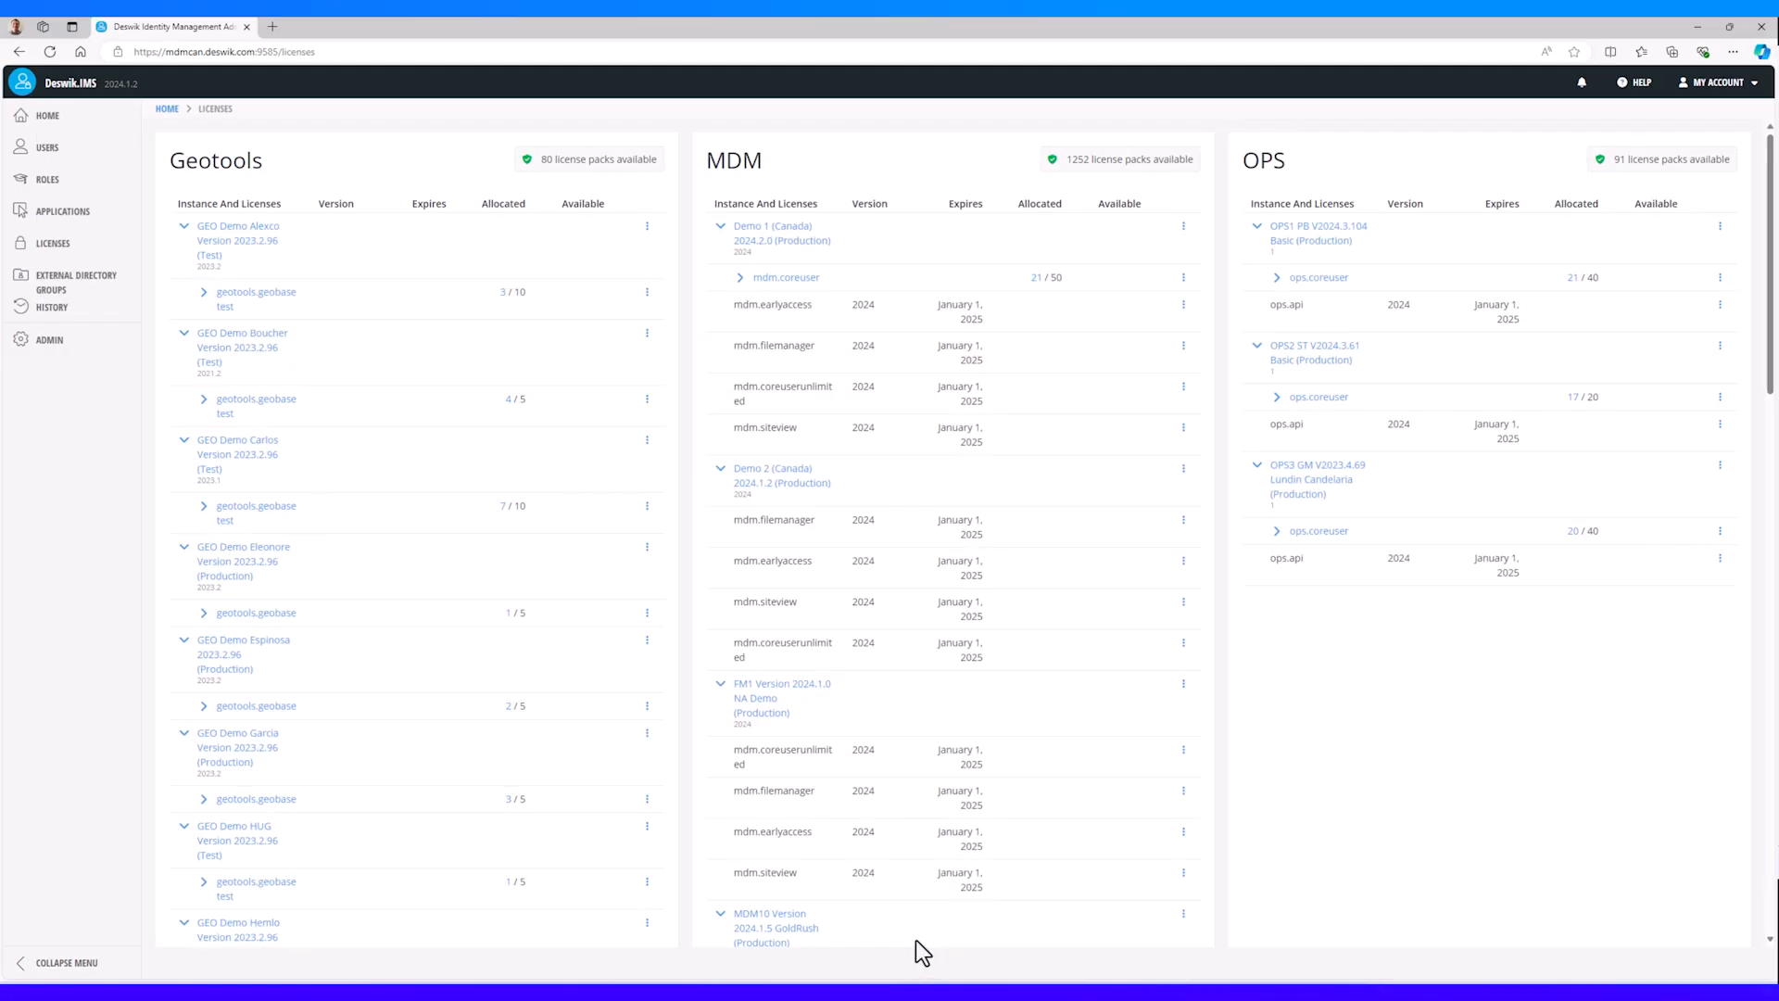
click(49, 151)
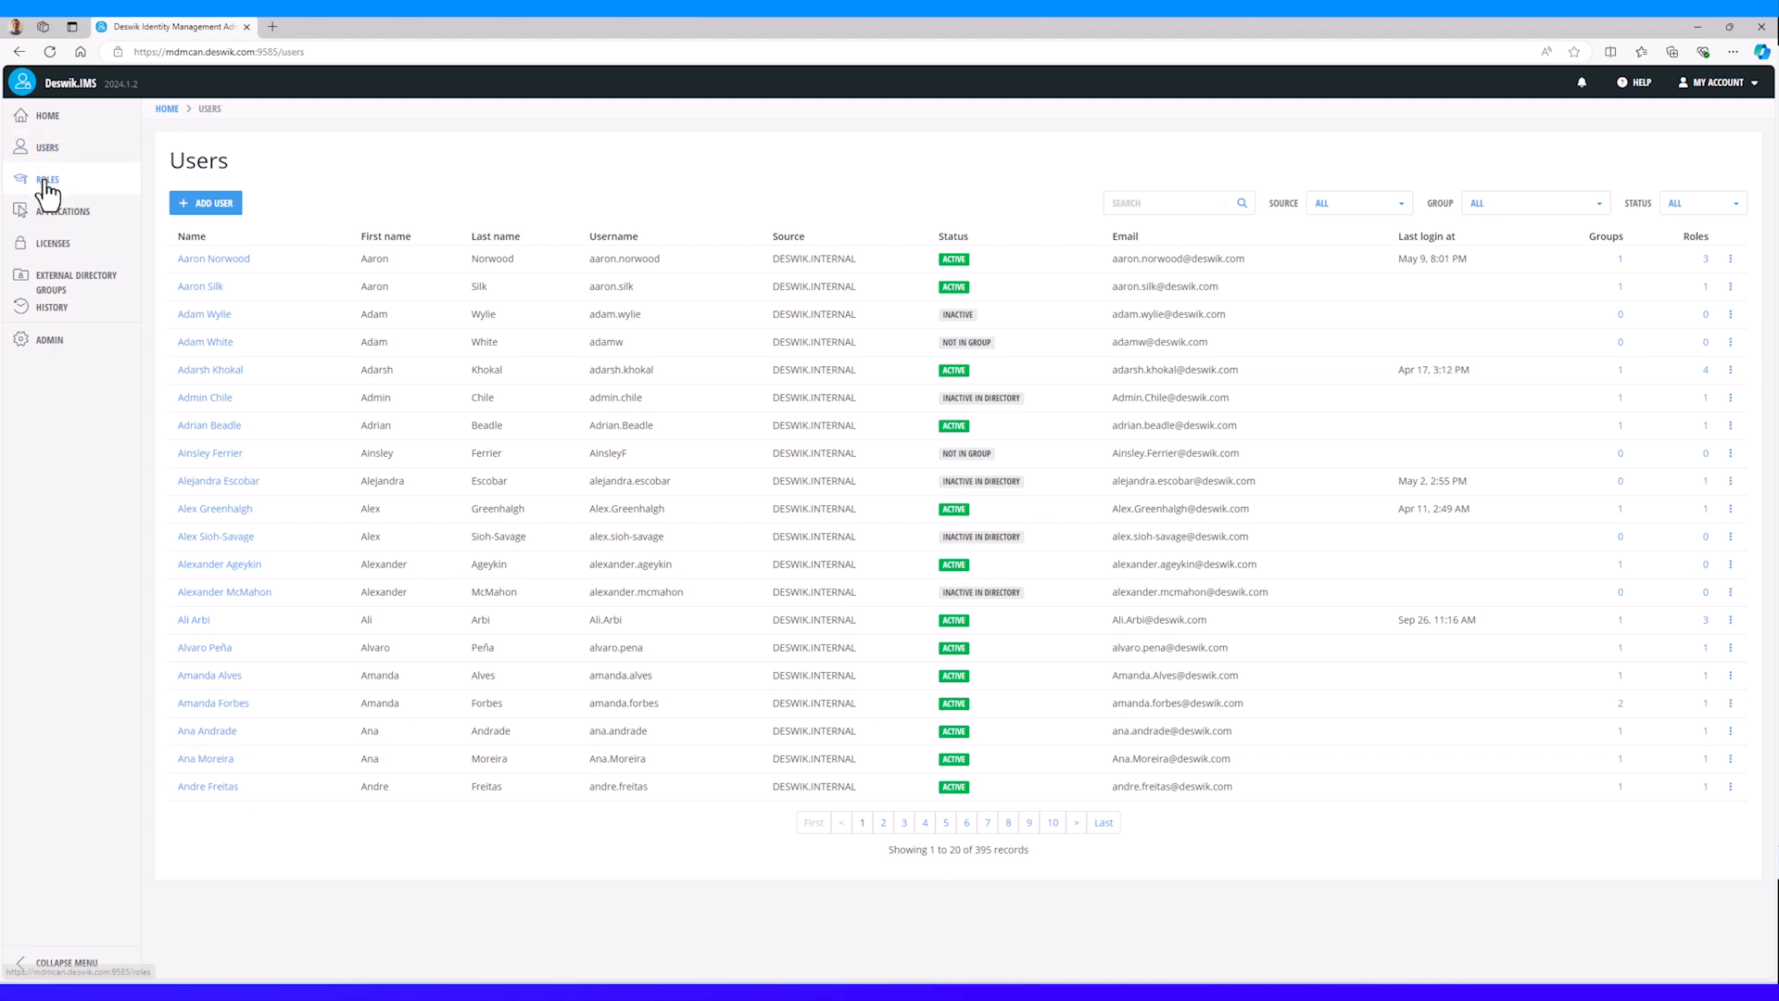
click(45, 181)
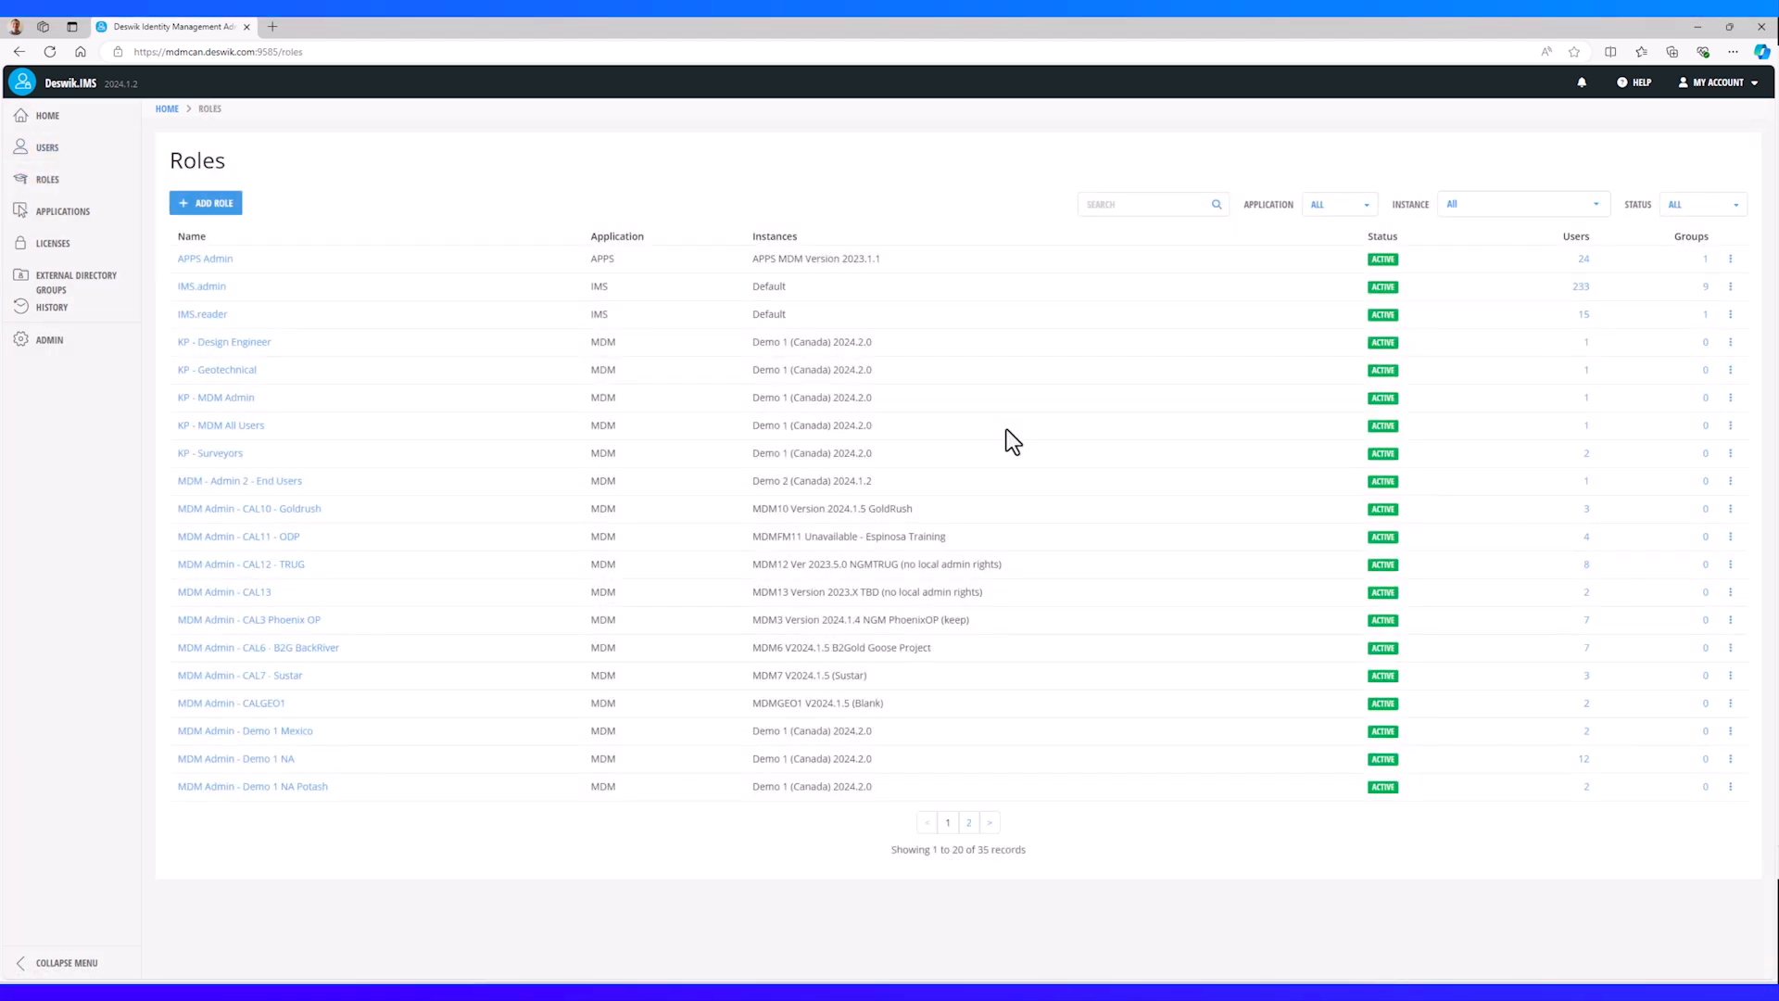
Step: Add a DESWIK.INTERNAL user to the KP - Surveyors role and save the role
click(220, 452)
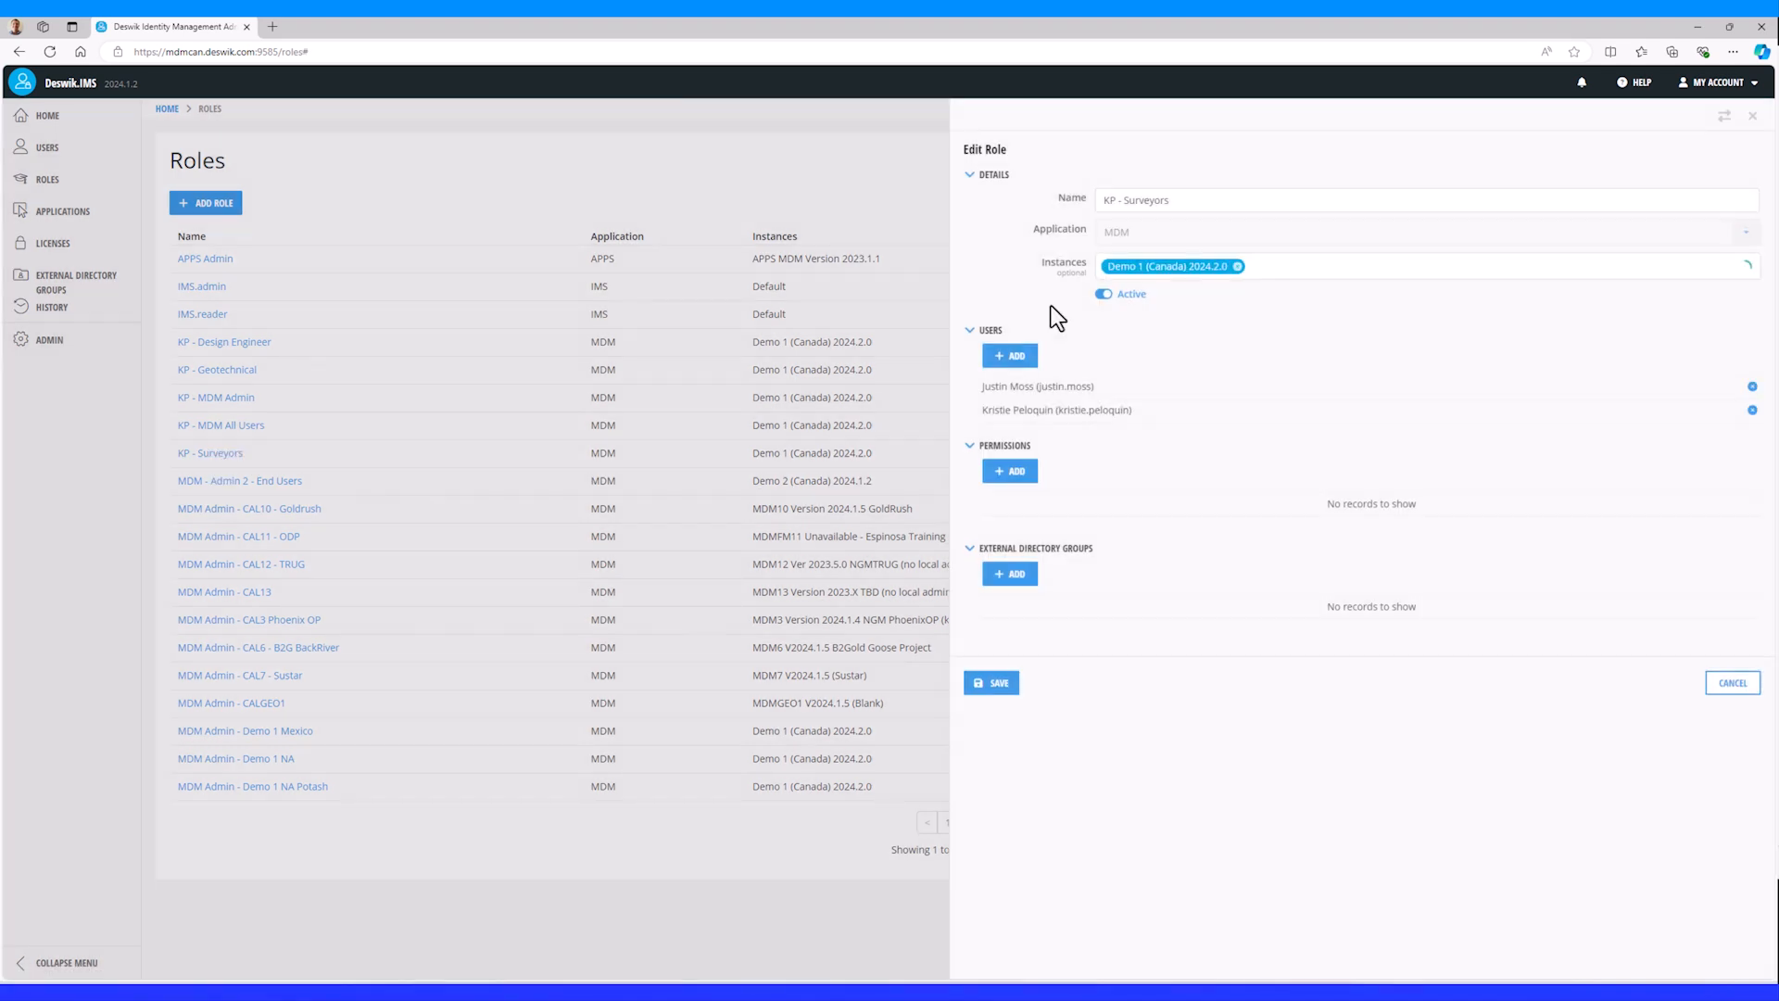
click(1010, 356)
click(819, 512)
text(mike)
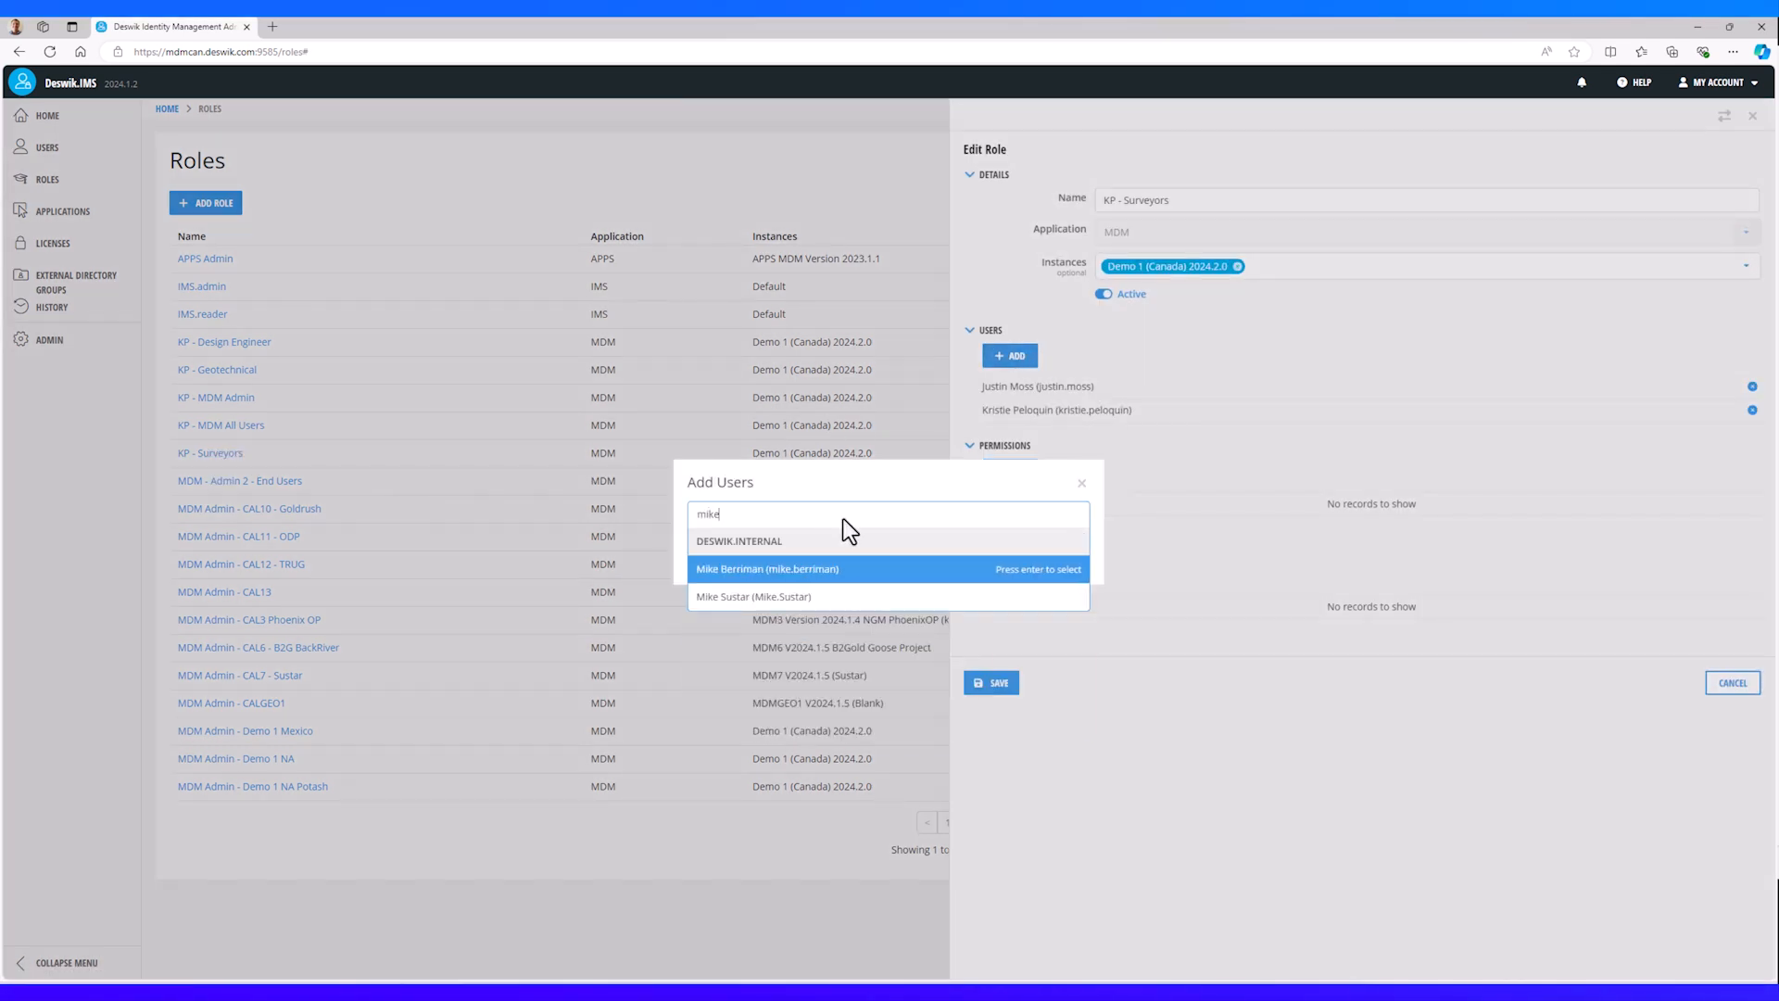
click(866, 596)
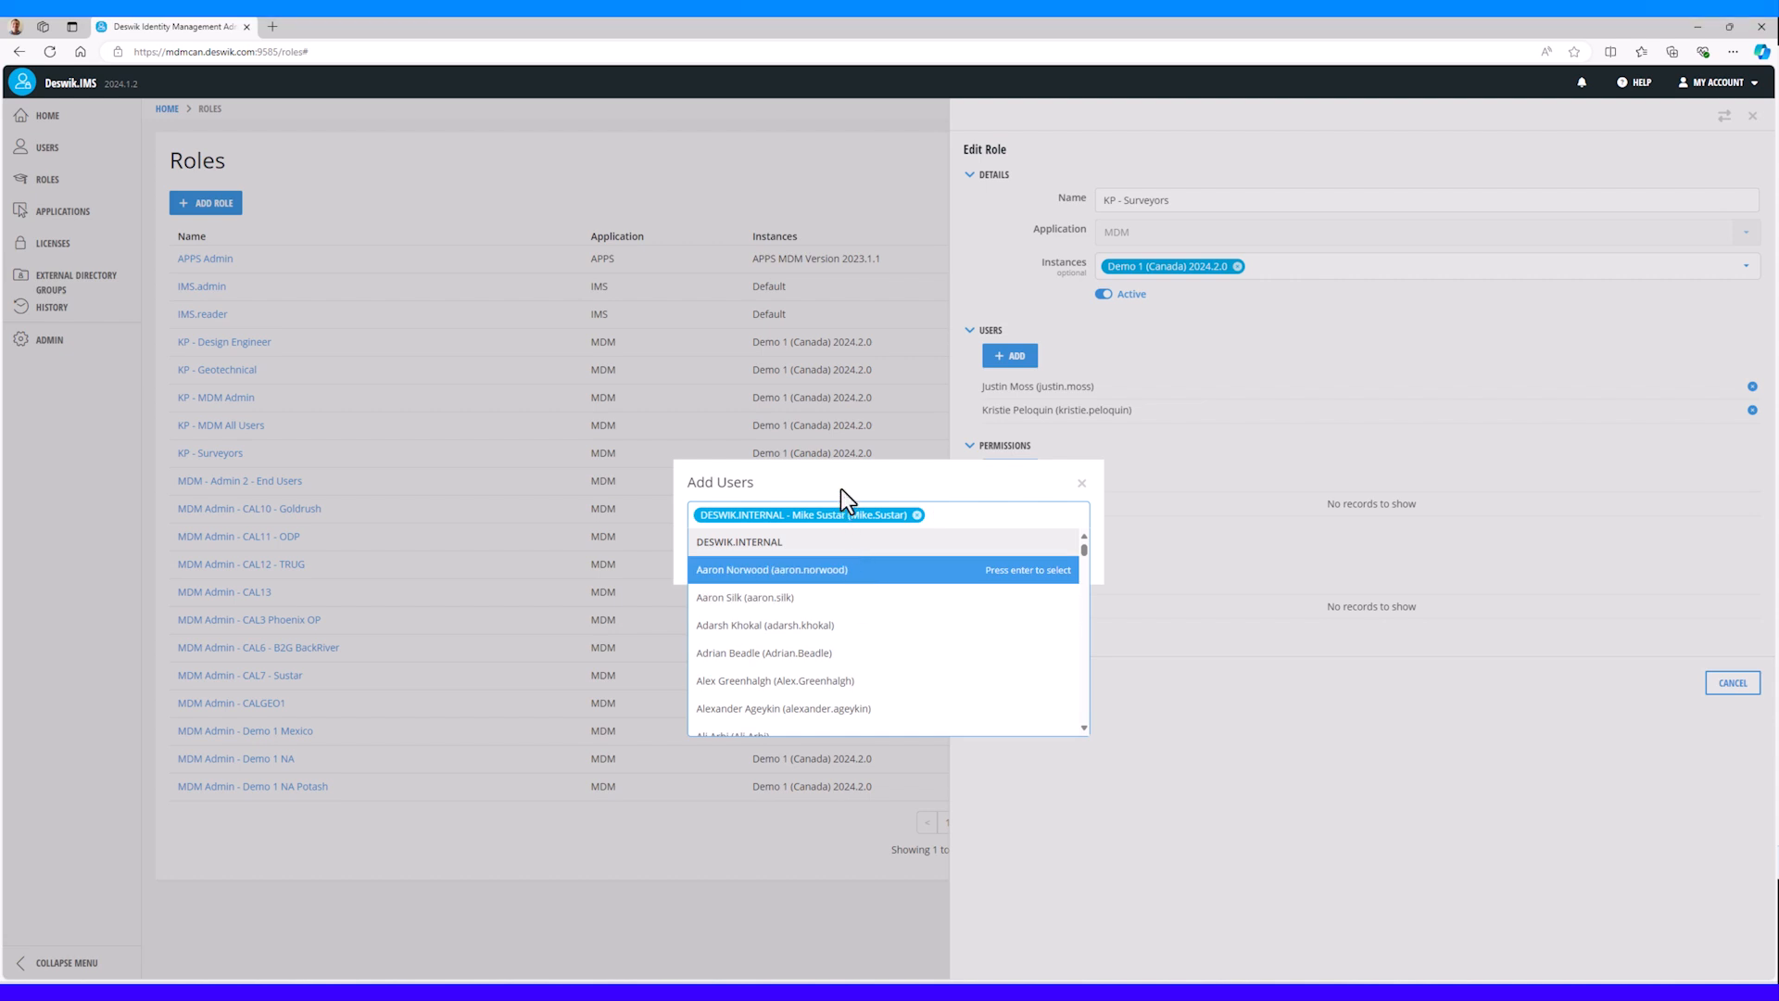
click(842, 487)
click(999, 559)
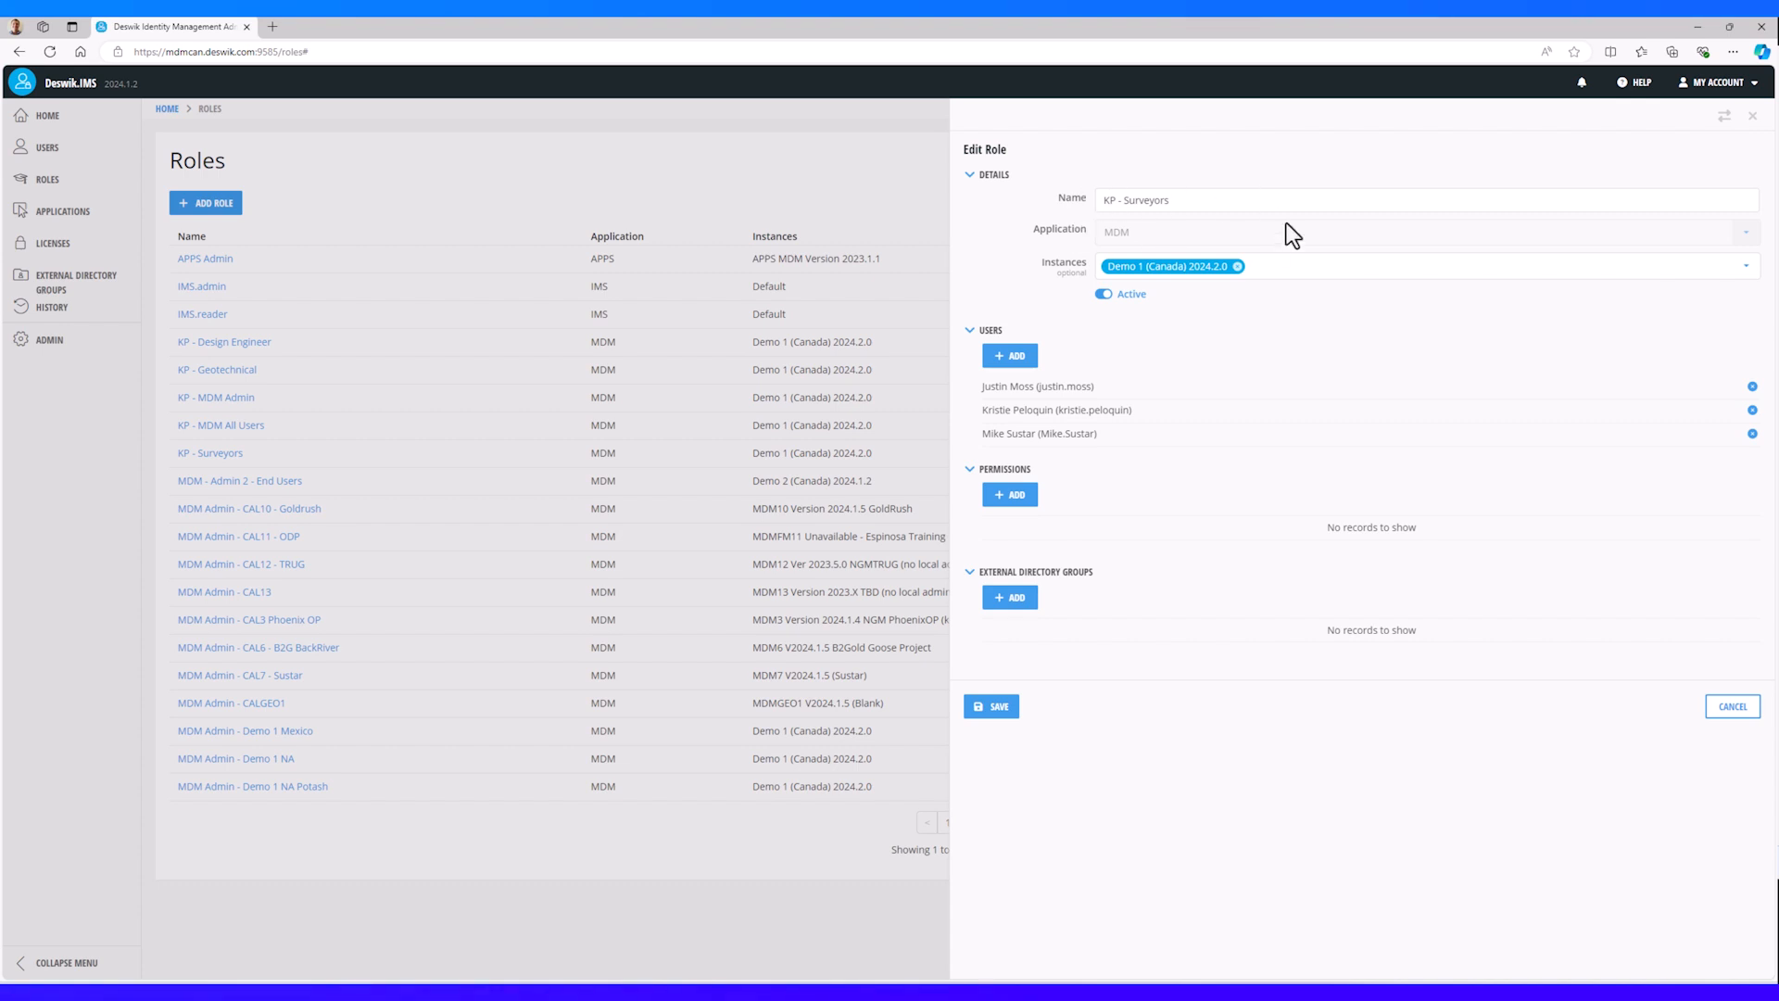
click(998, 711)
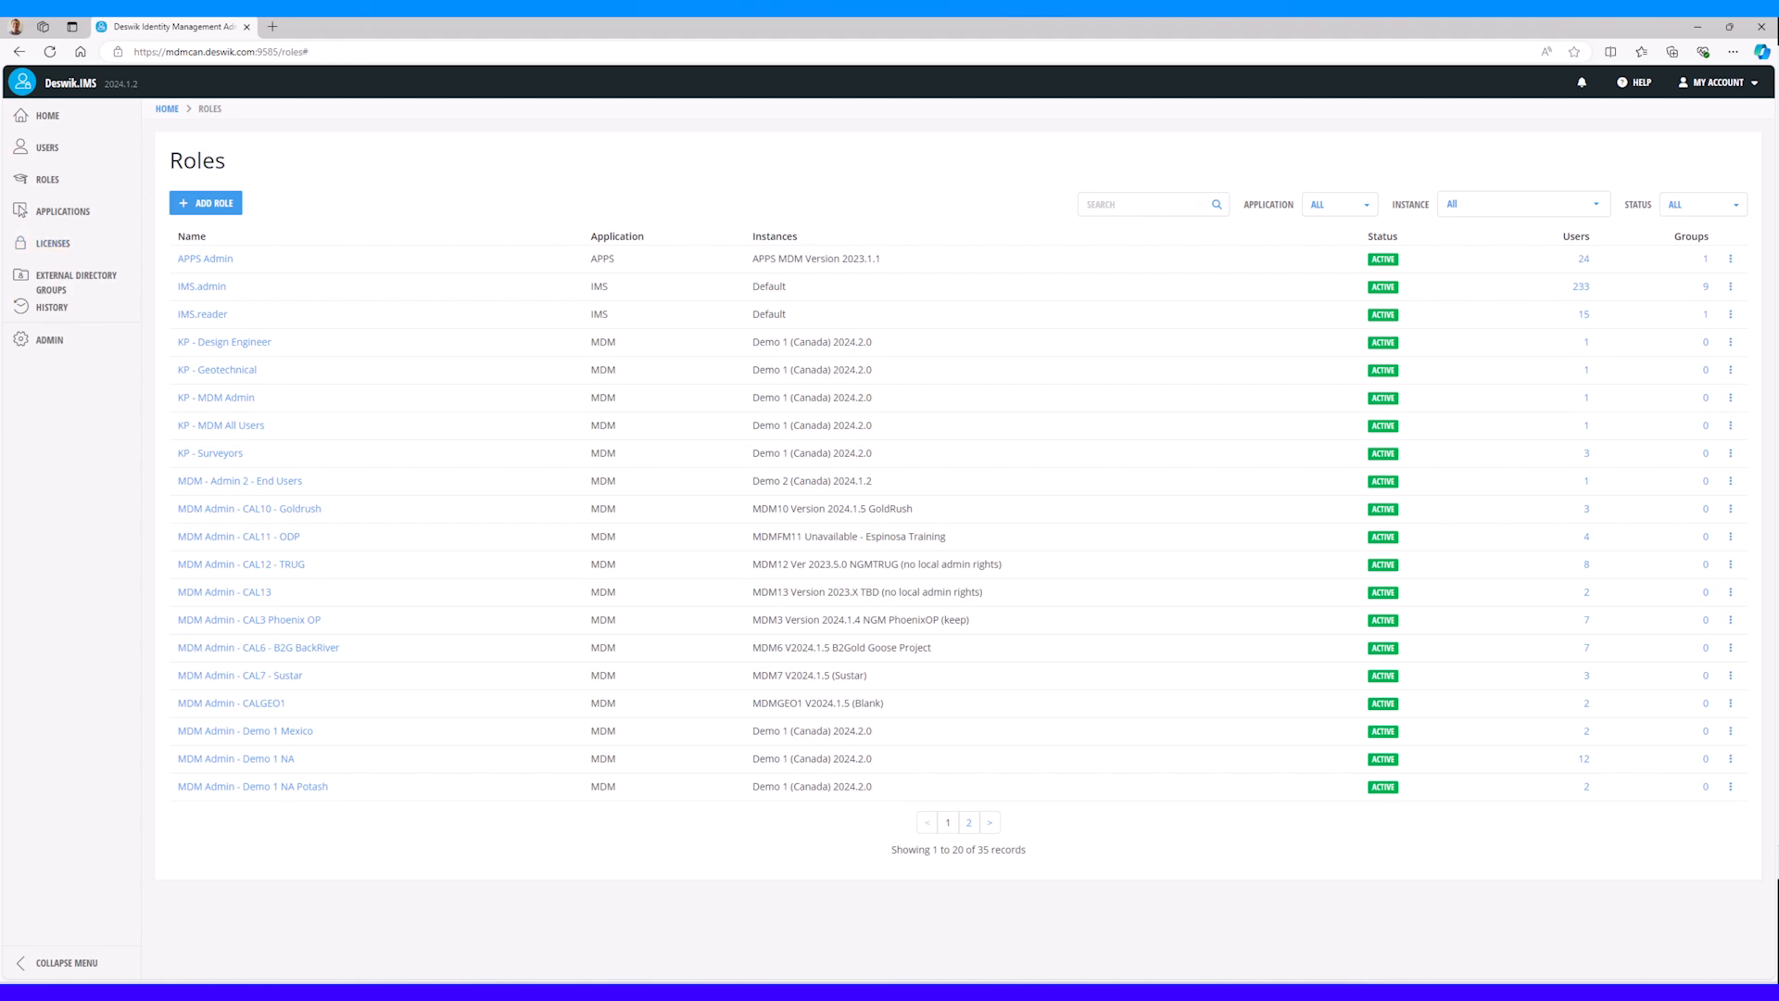
Step: Close Deswik.IMS to return to Deswik.MDM, and open the 4010-GTC-Pull Testing workflow in the Workflow Manager
click(1761, 27)
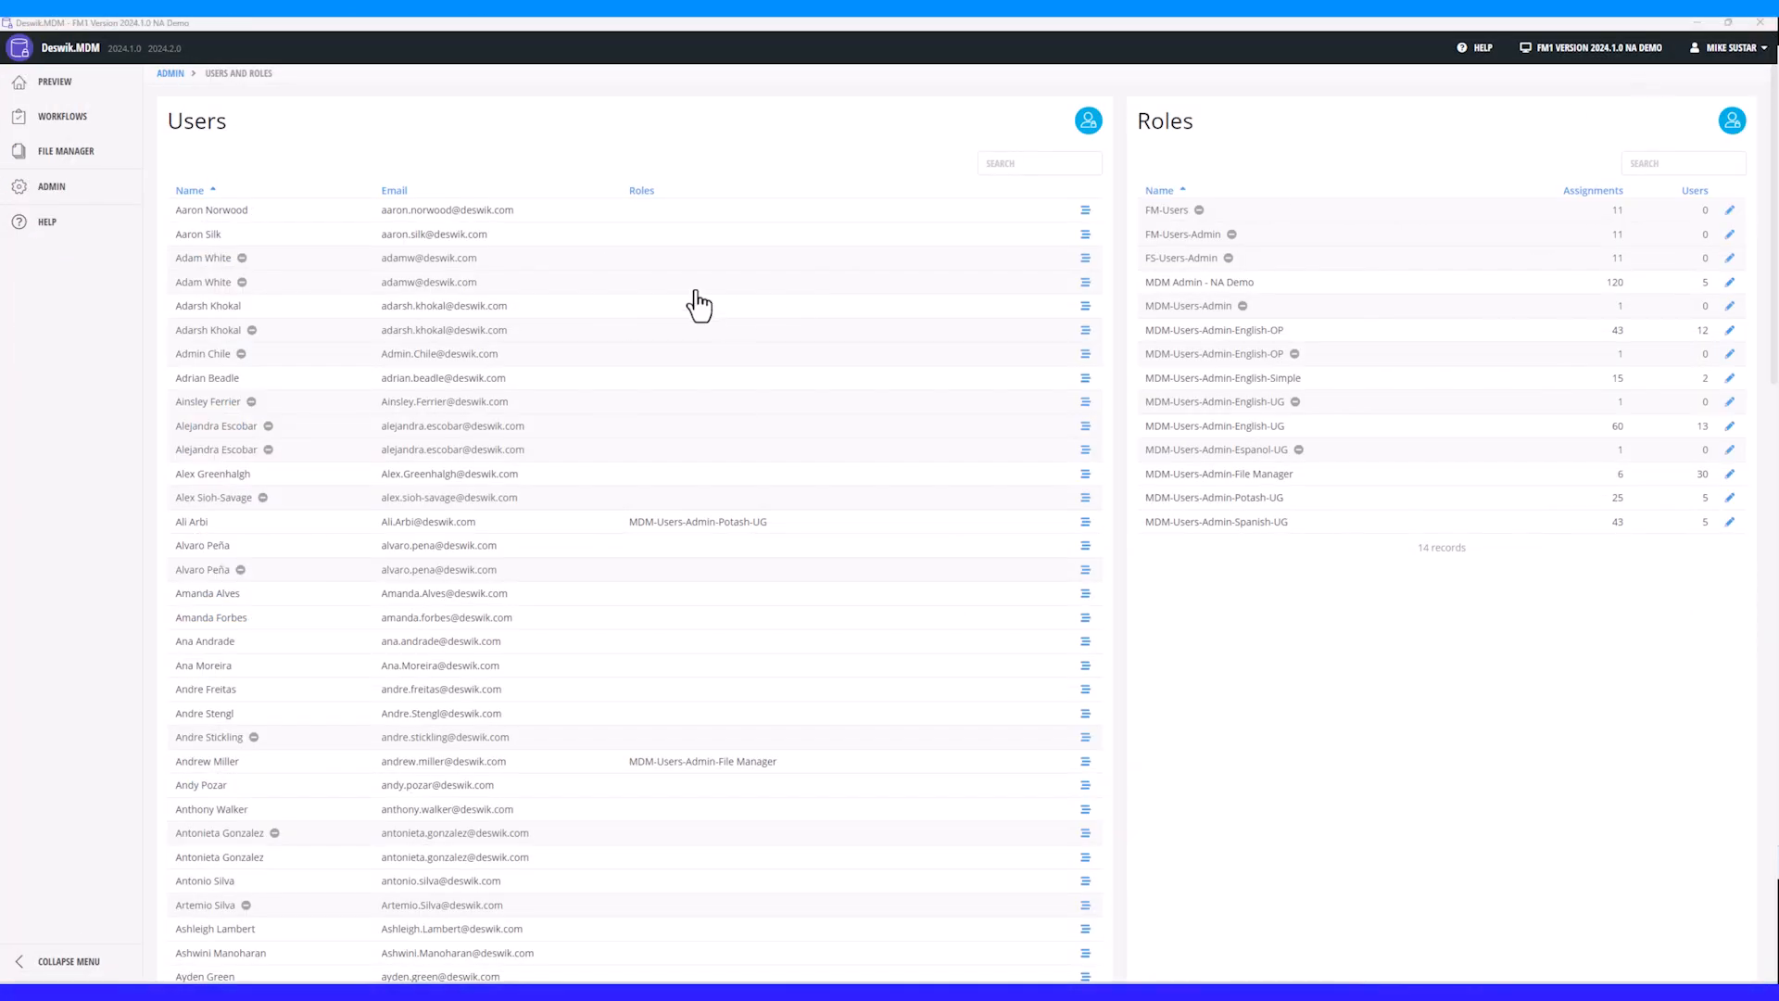
click(50, 186)
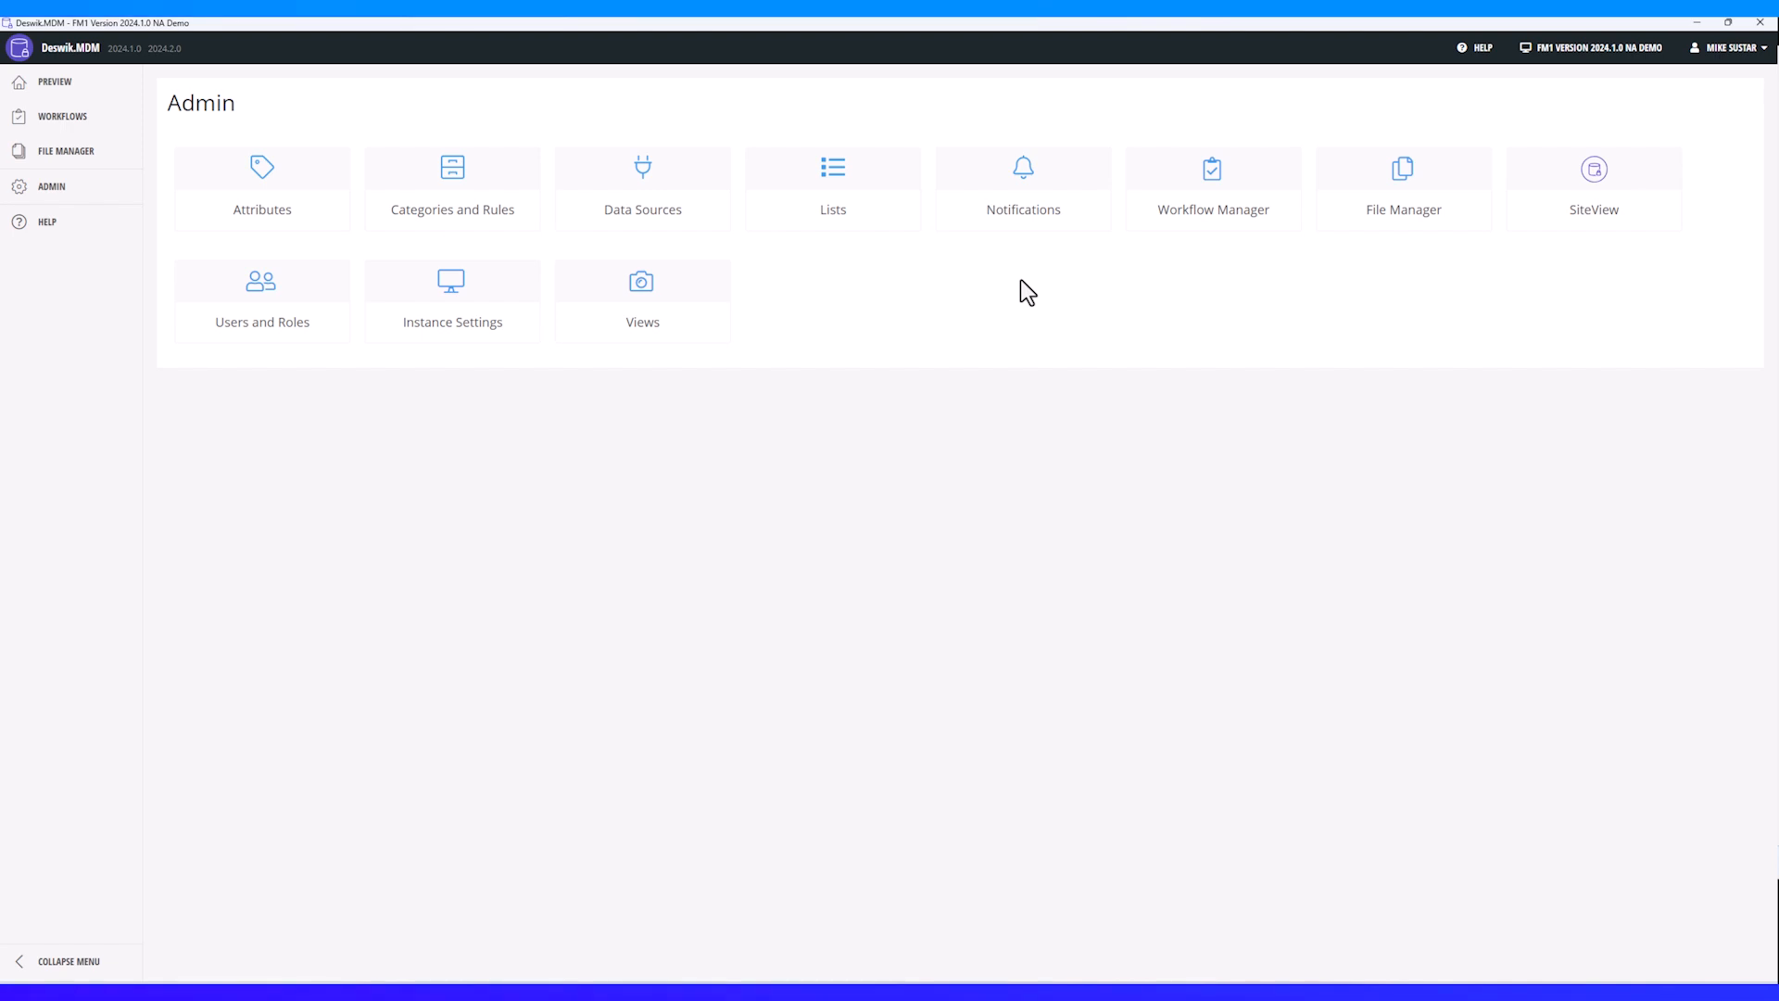
click(1225, 202)
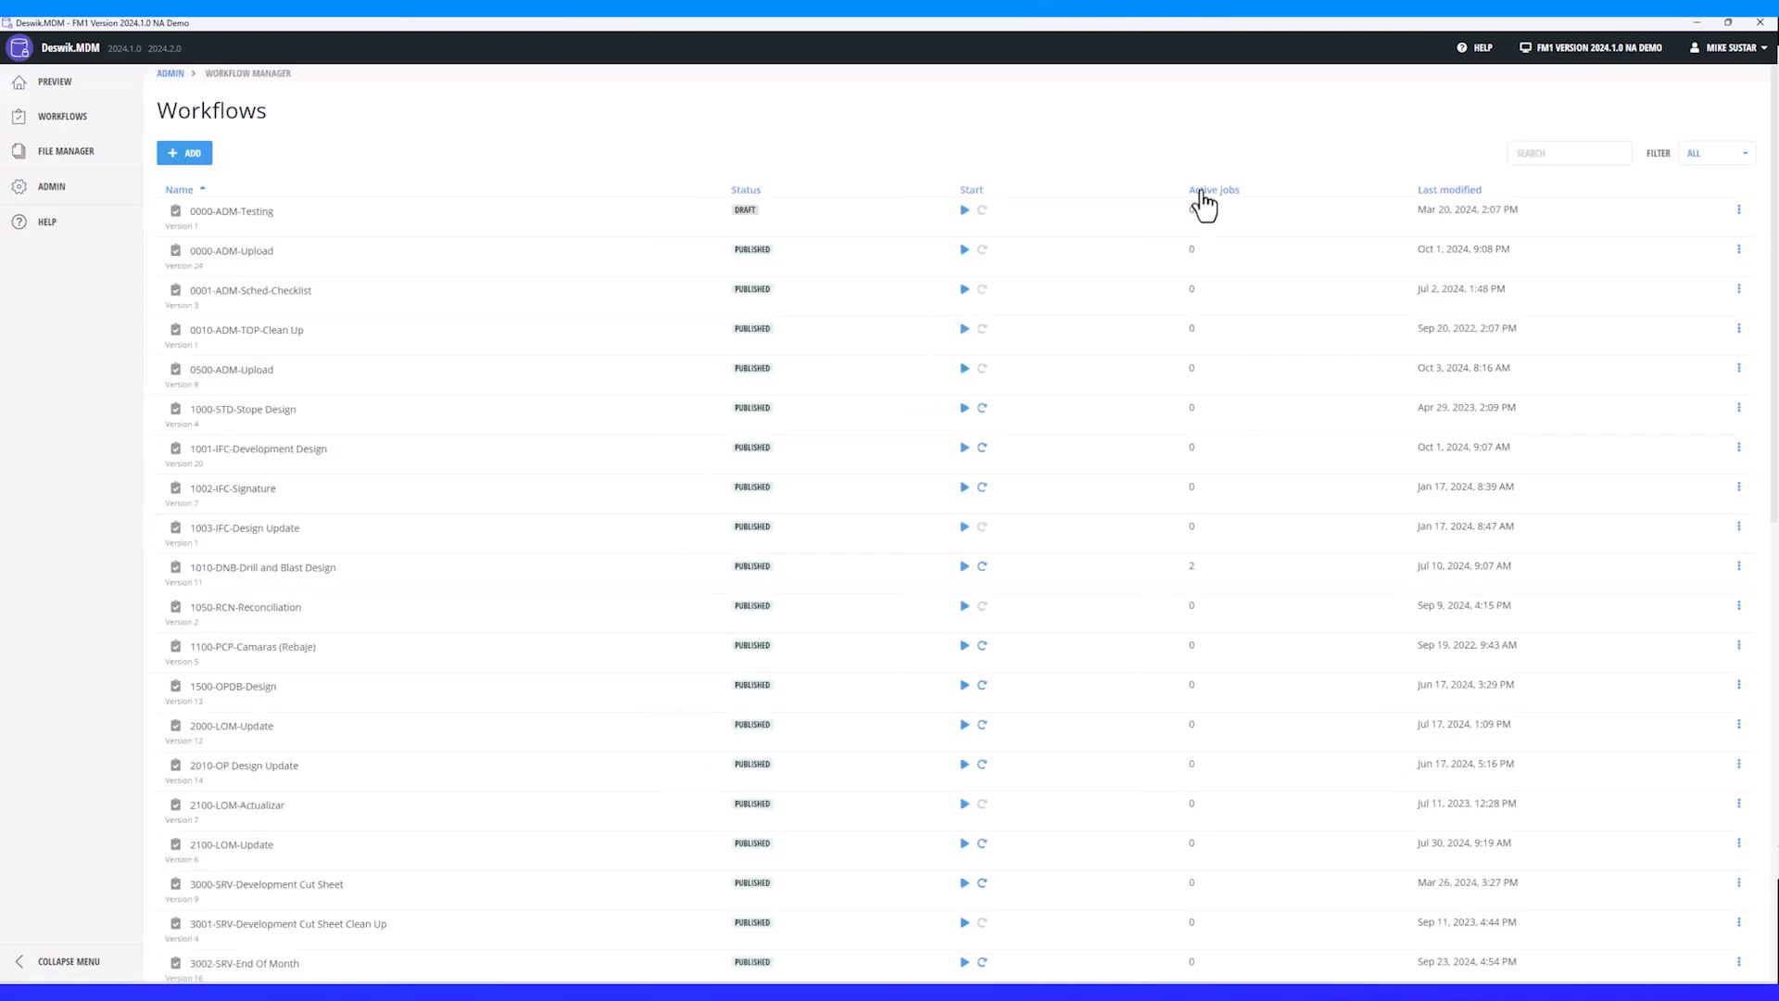
scroll(394, 446, down, 4)
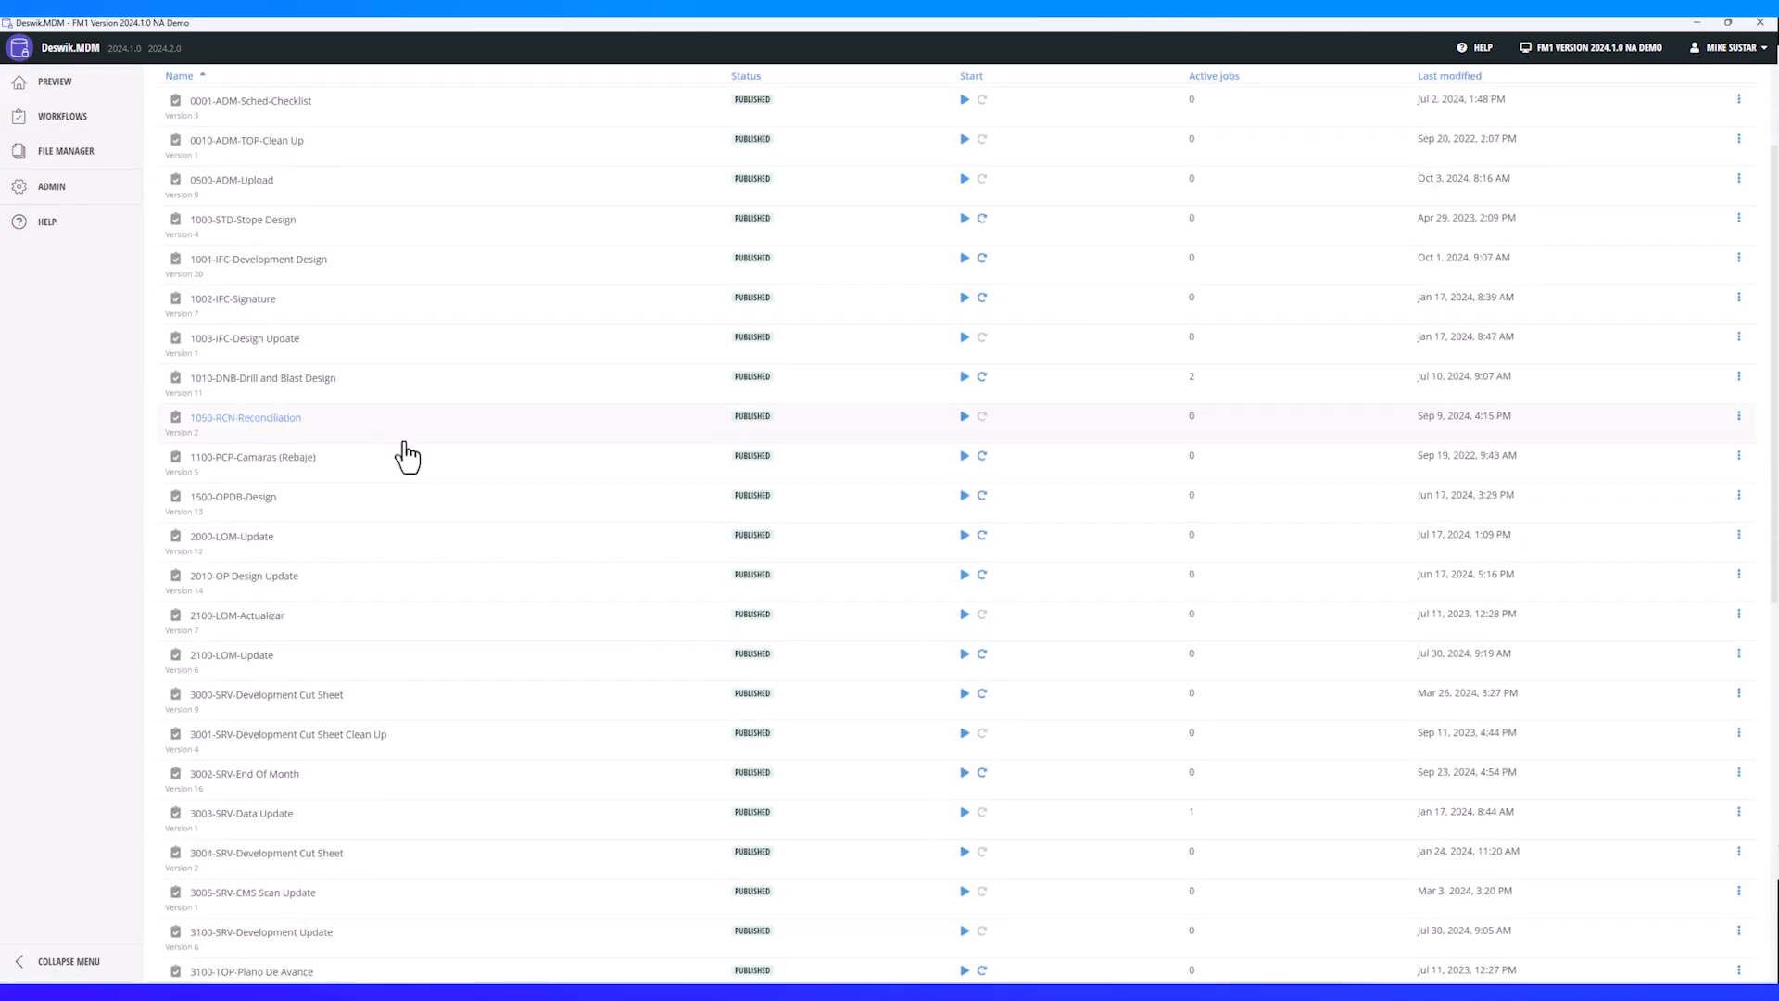
scroll(408, 452, down, 7)
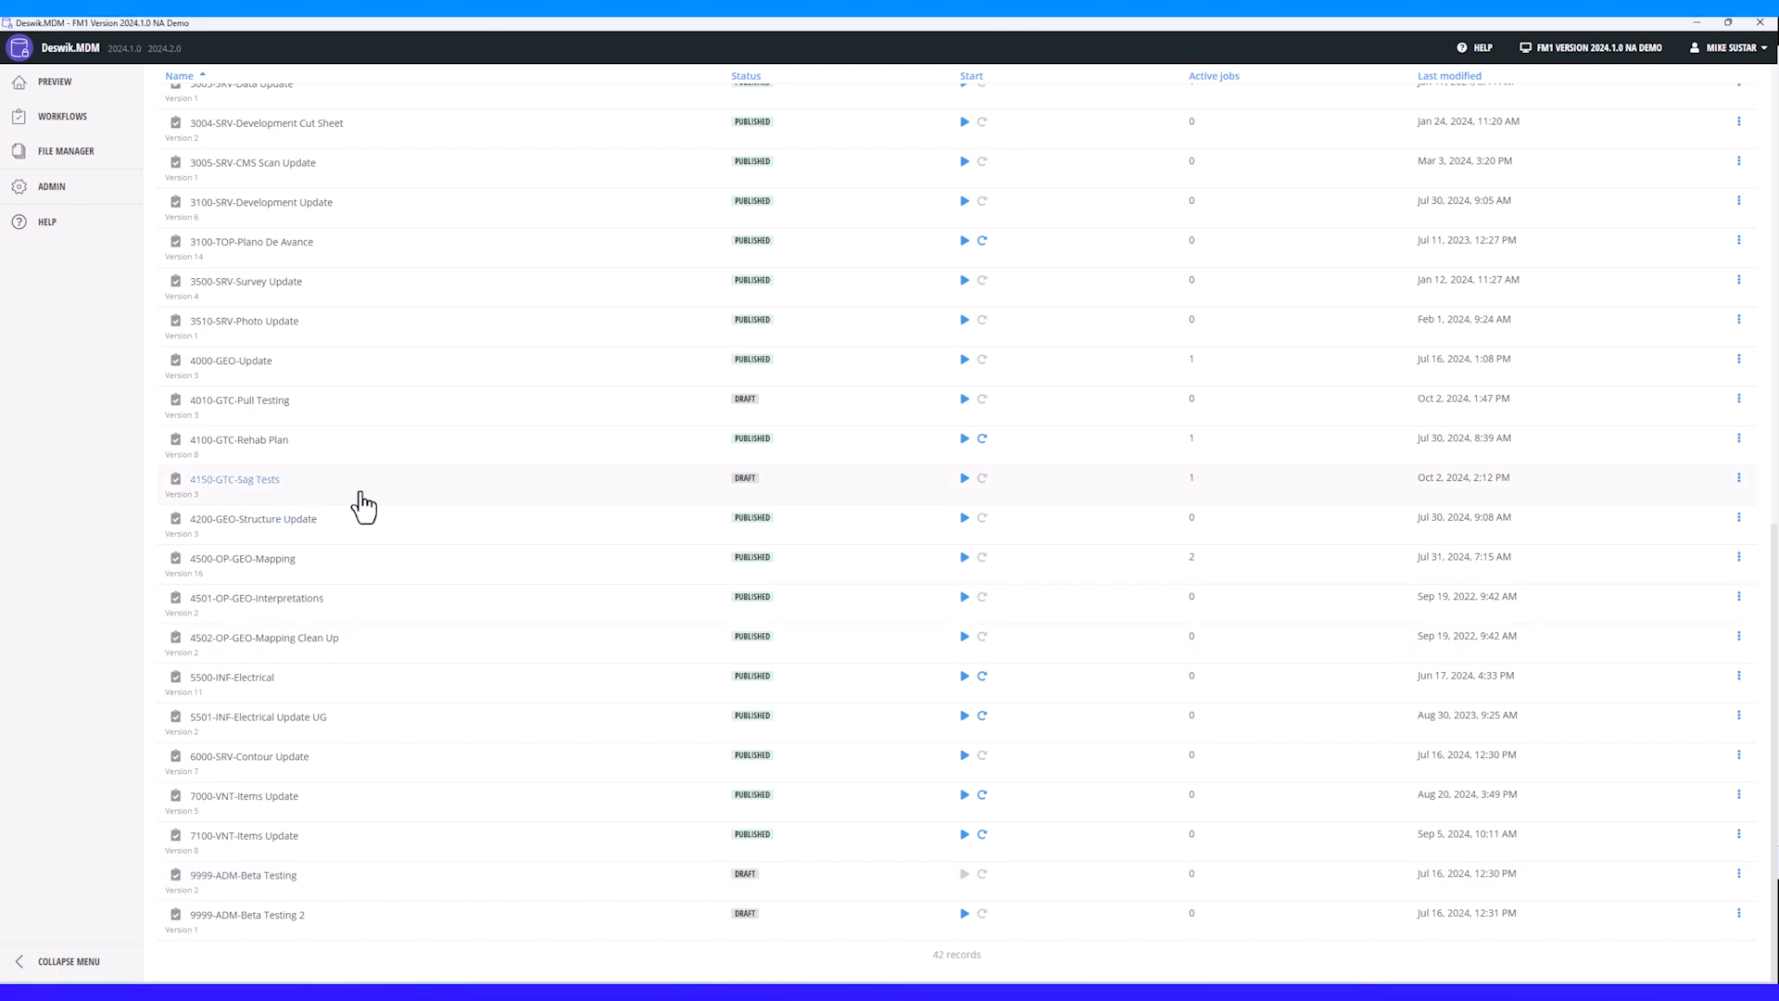
click(265, 410)
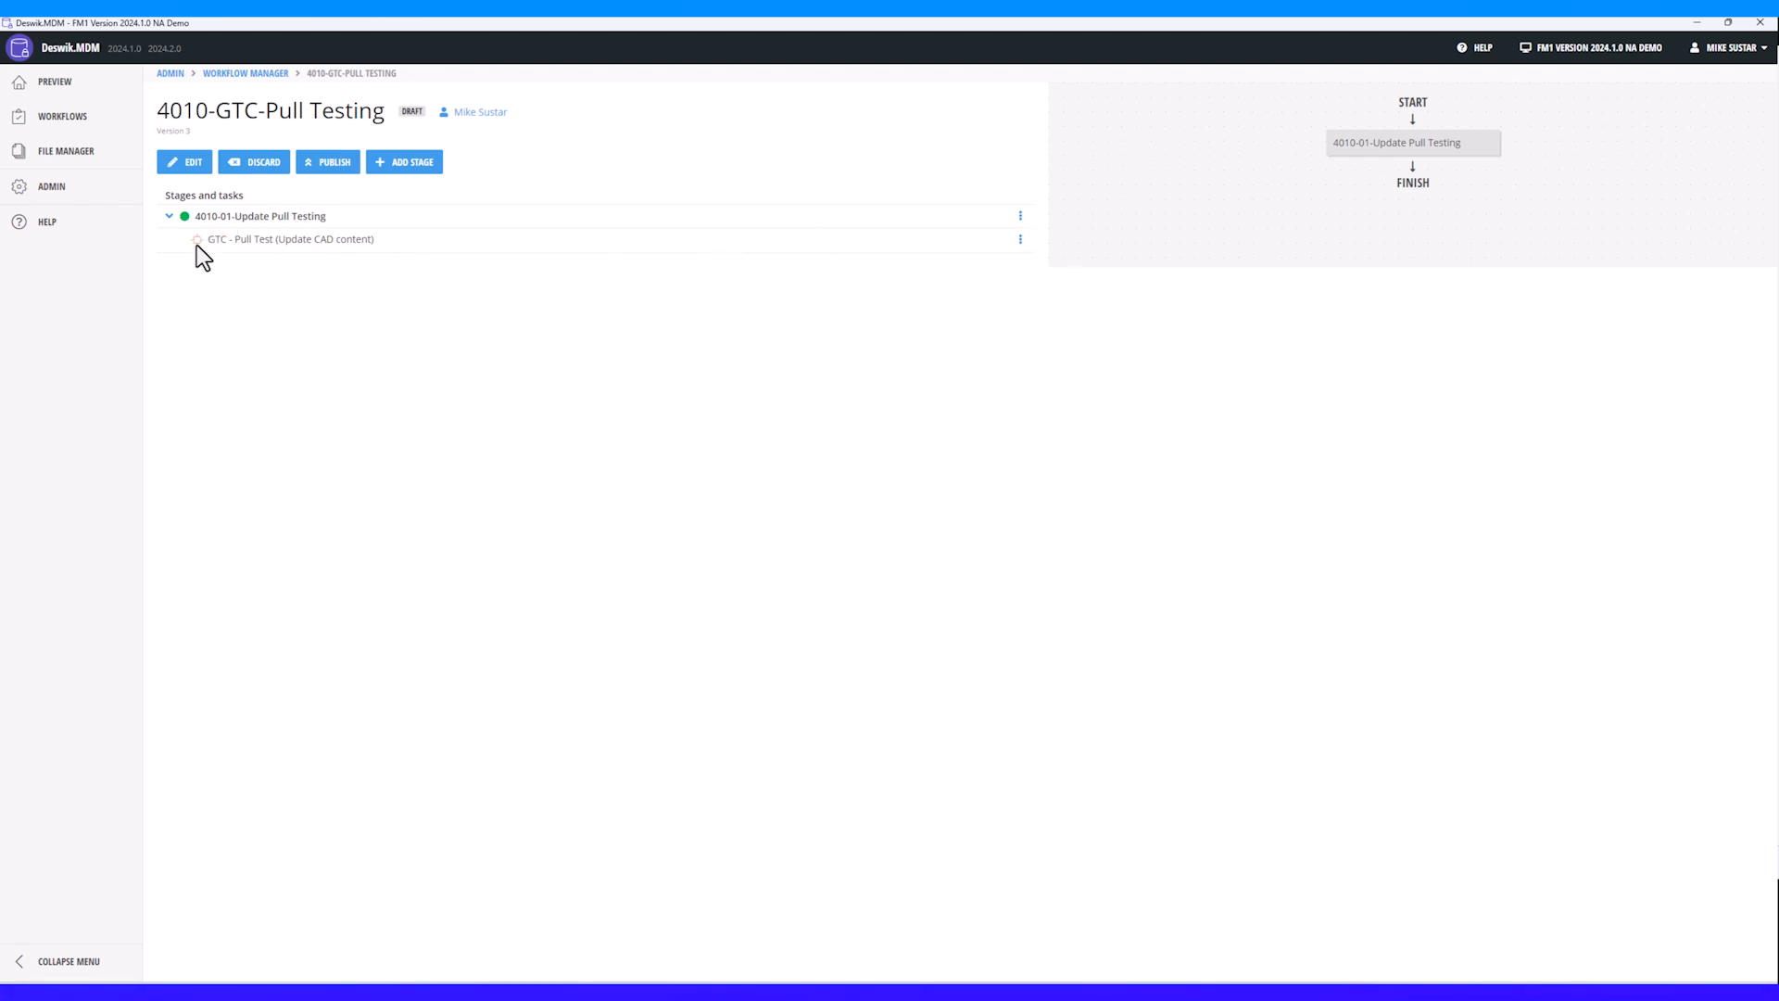
Step: Review the settings of the 4010-GTC-Pull Testing workflow and its GTC - Pull Test task without saving, returning to the workflow list
click(183, 165)
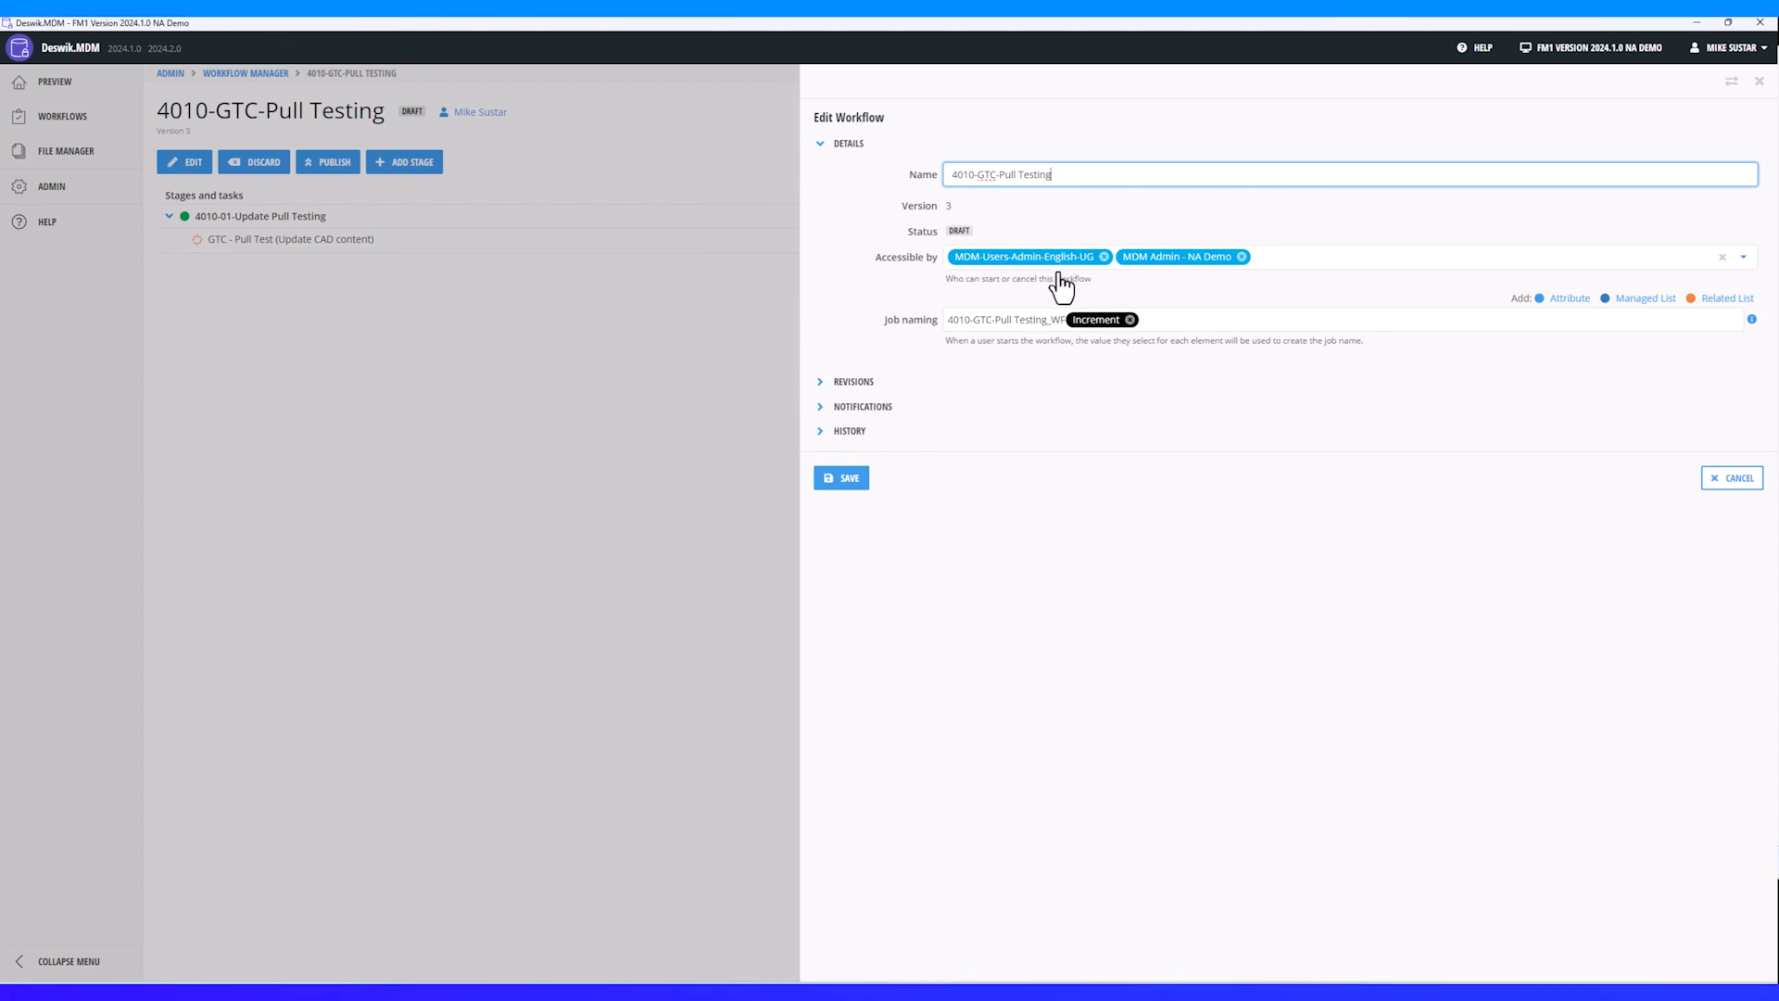
click(1732, 477)
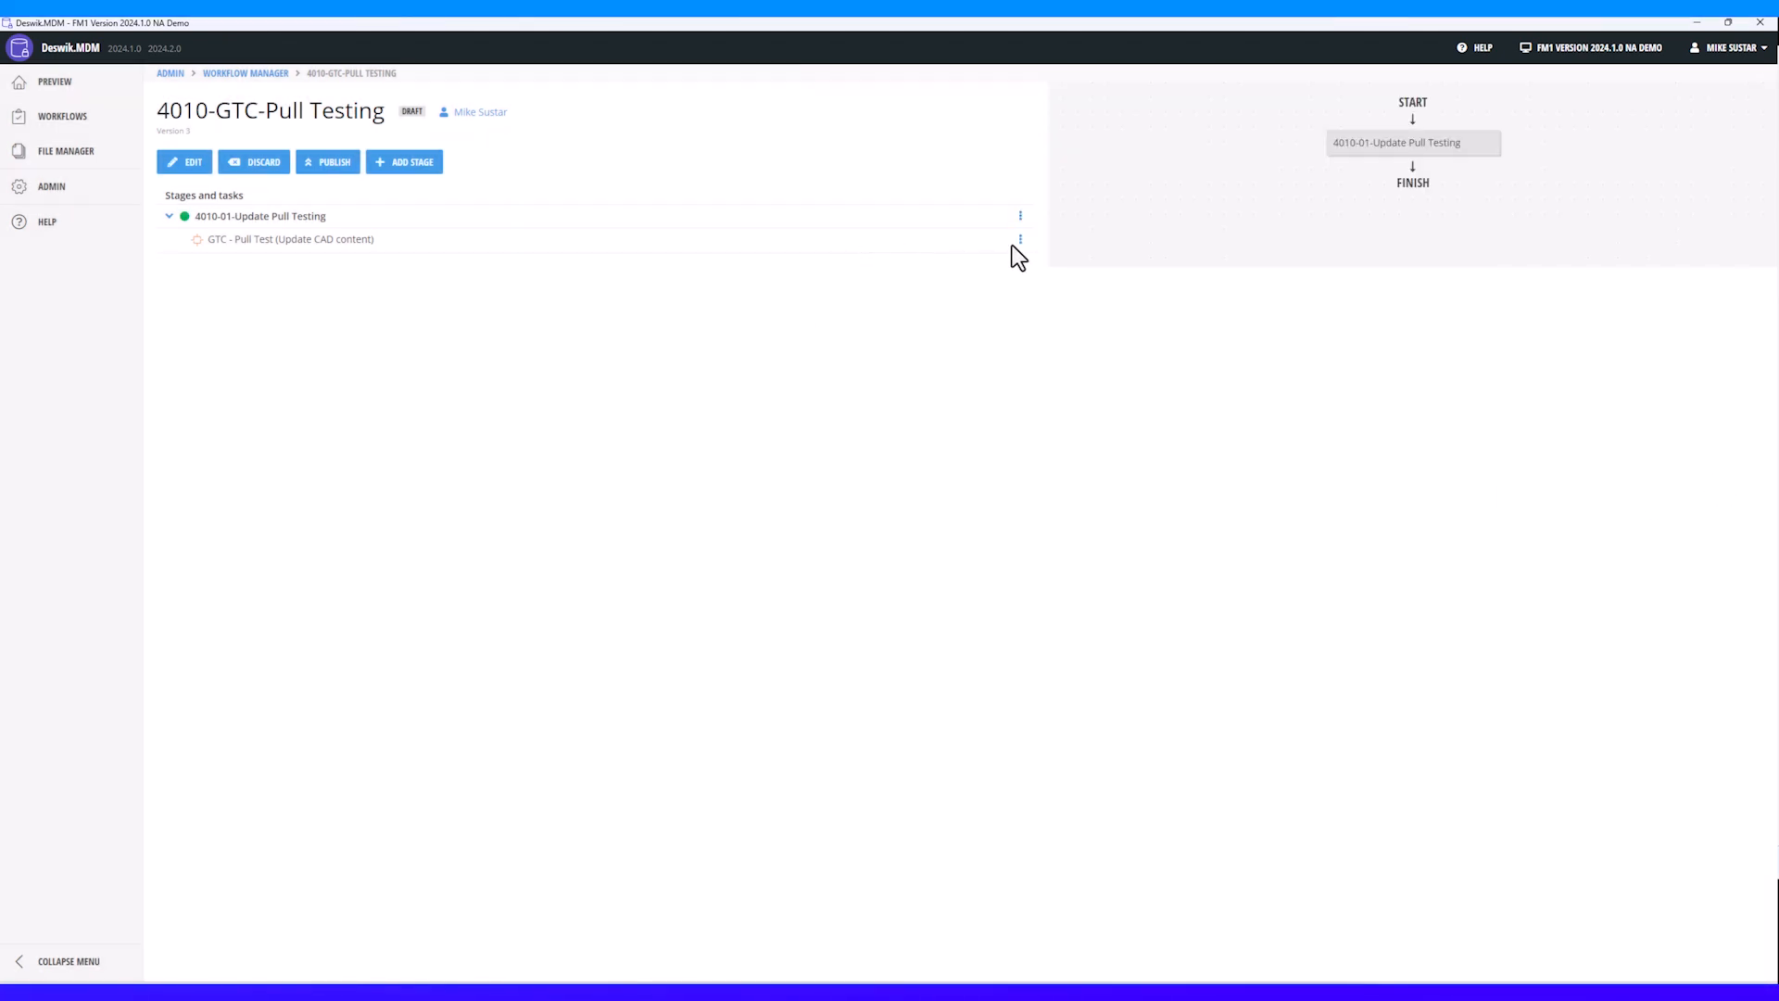
click(1021, 243)
click(1061, 252)
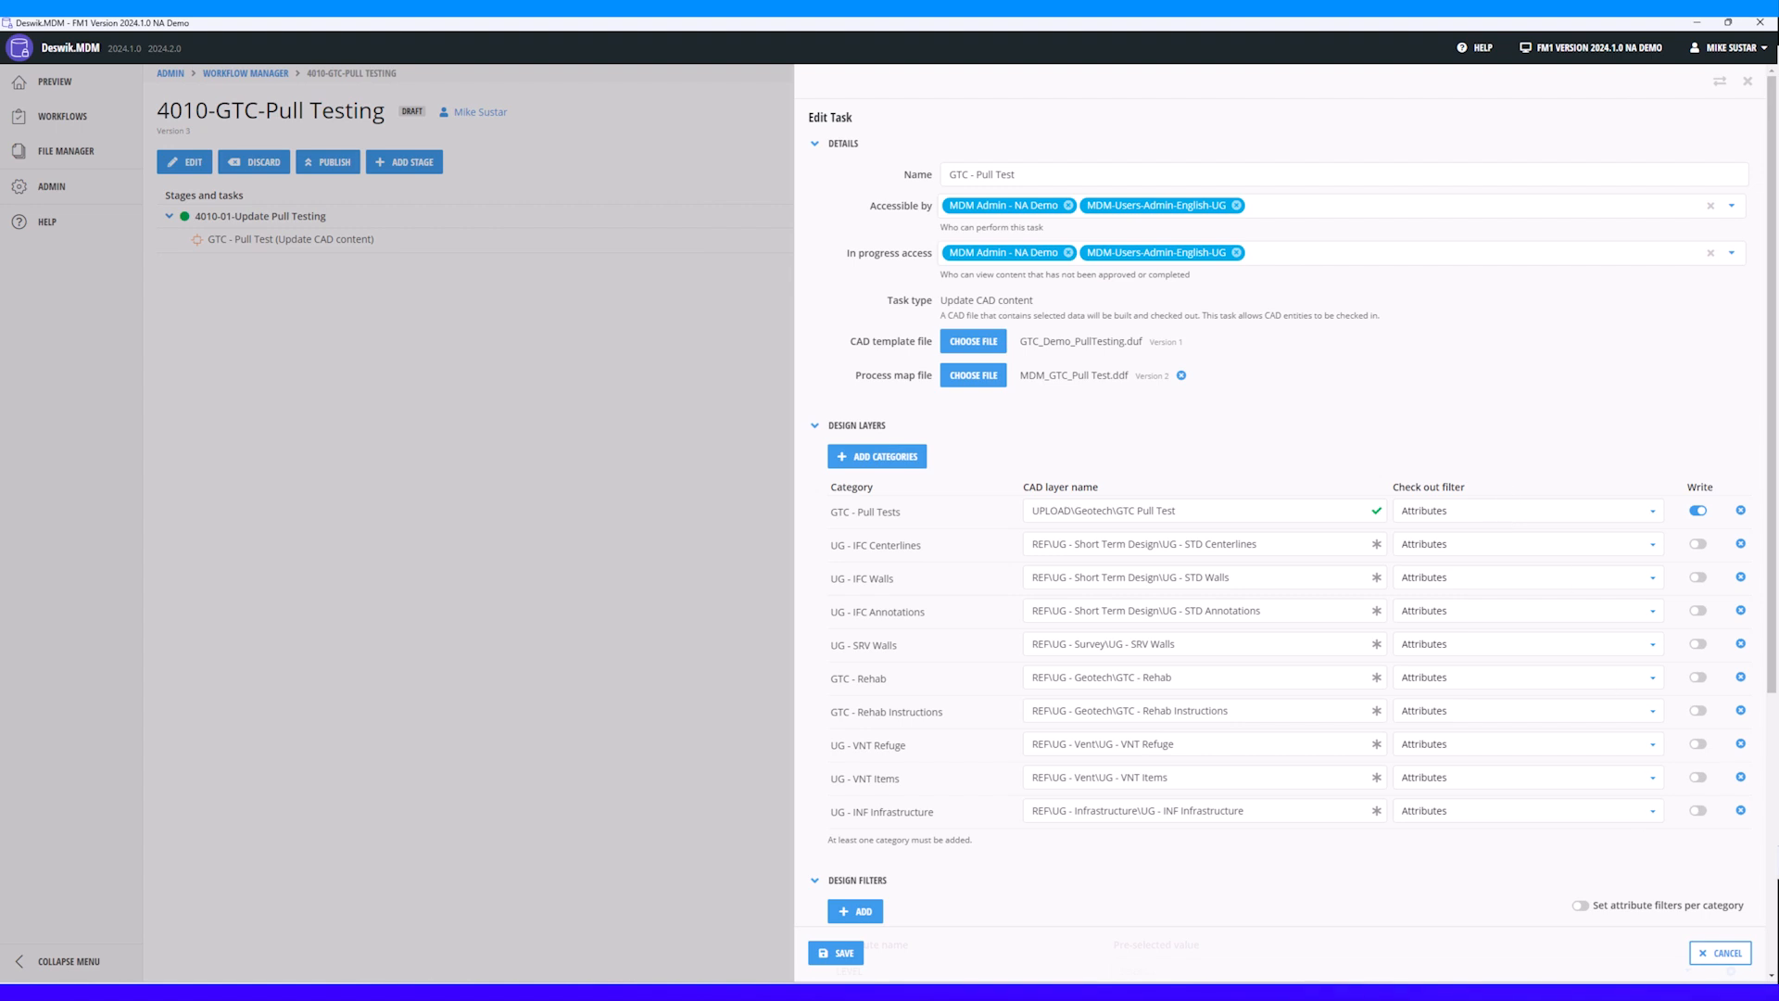
click(1720, 955)
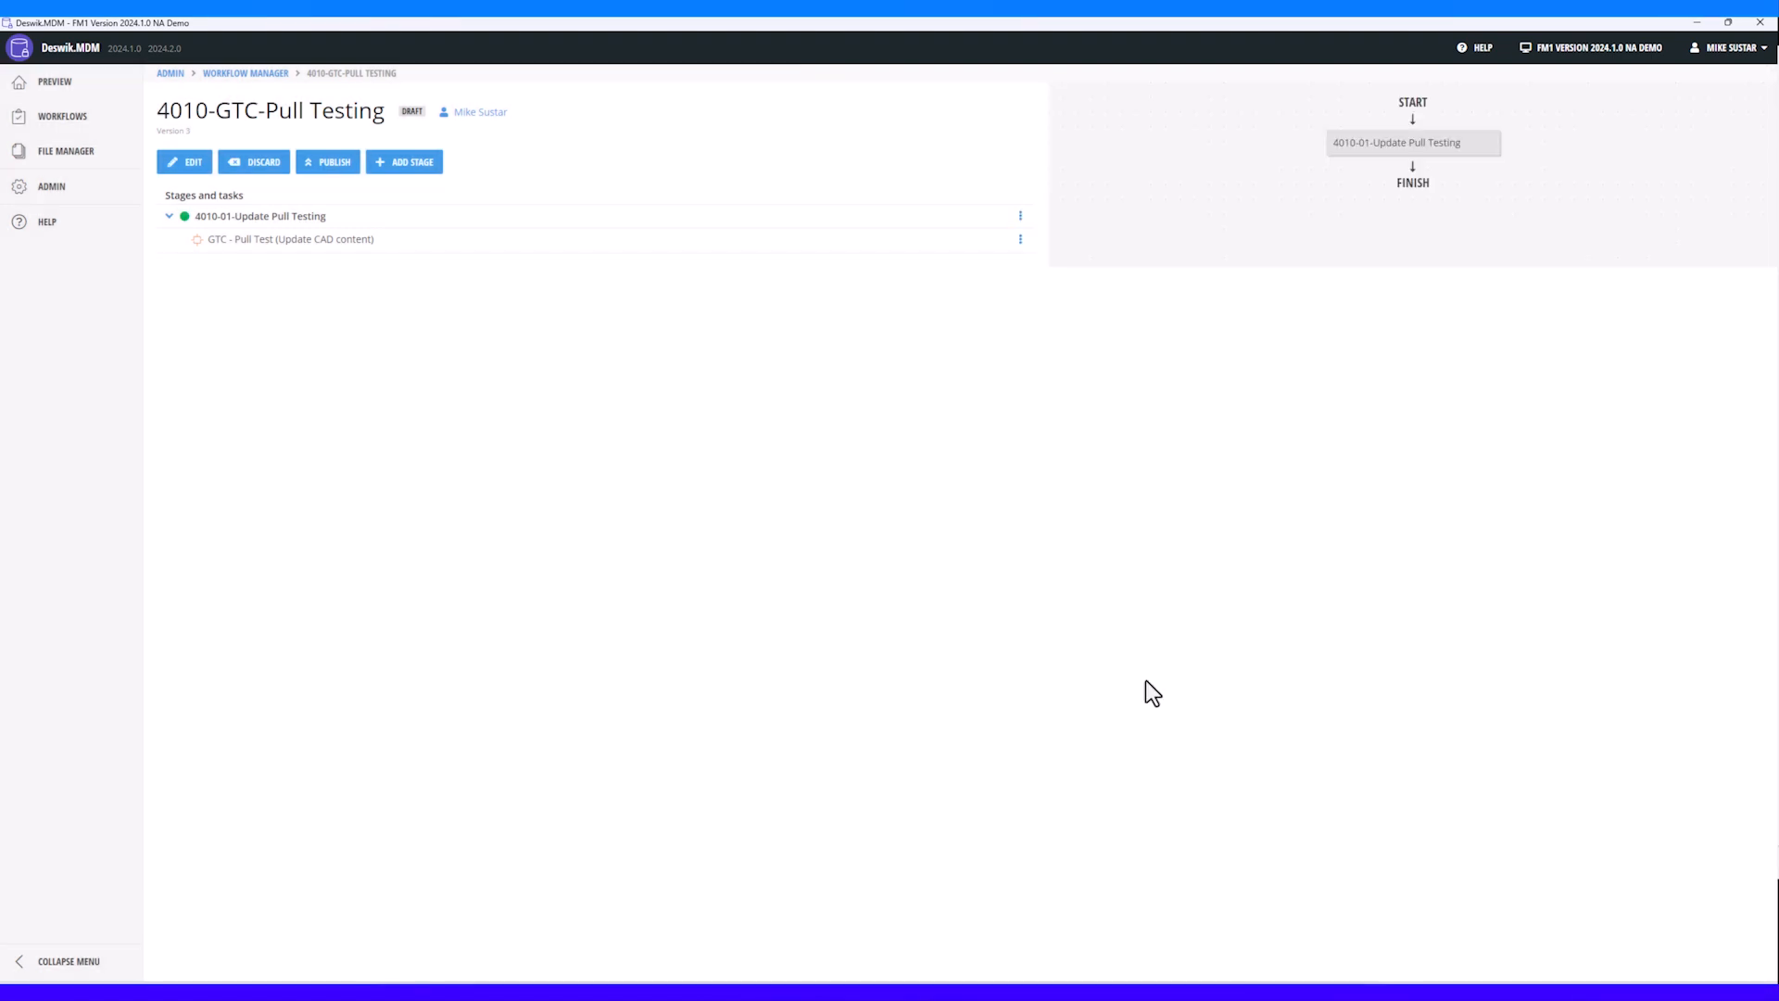
click(246, 73)
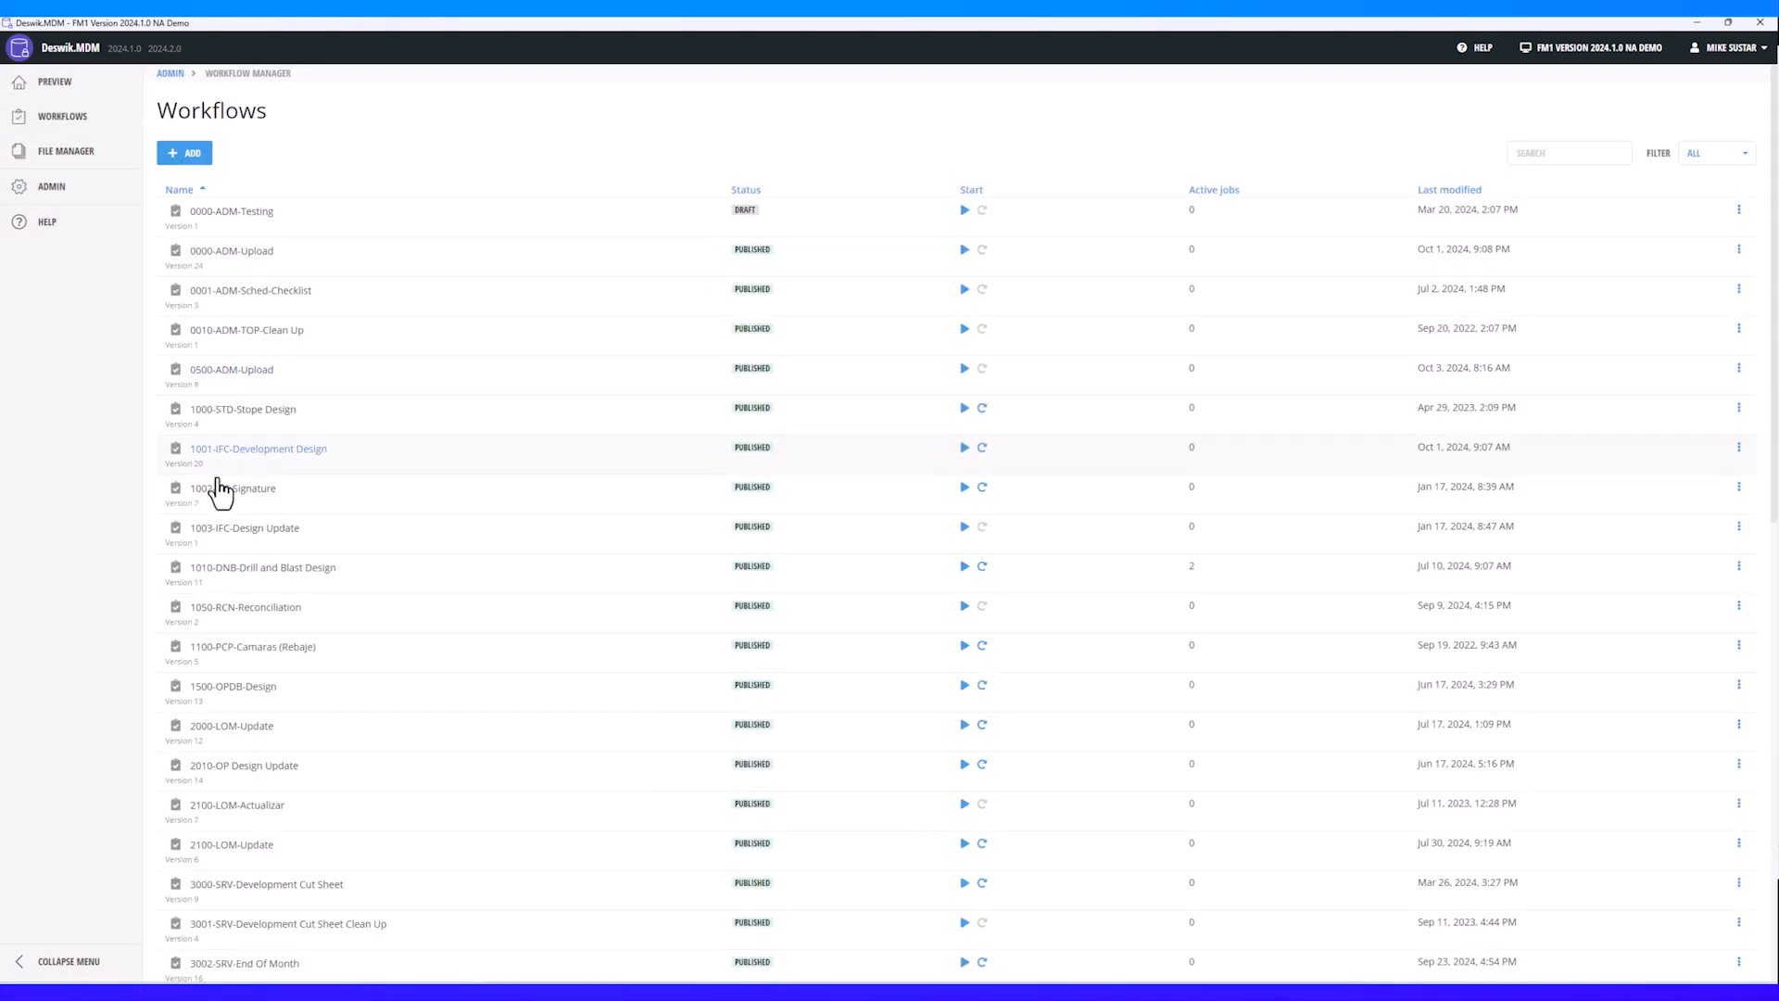
Step: Browse the workflow list and open the 1001-IFC-Development Design workflow to view its stages and tasks
scroll(311, 642, down, 1)
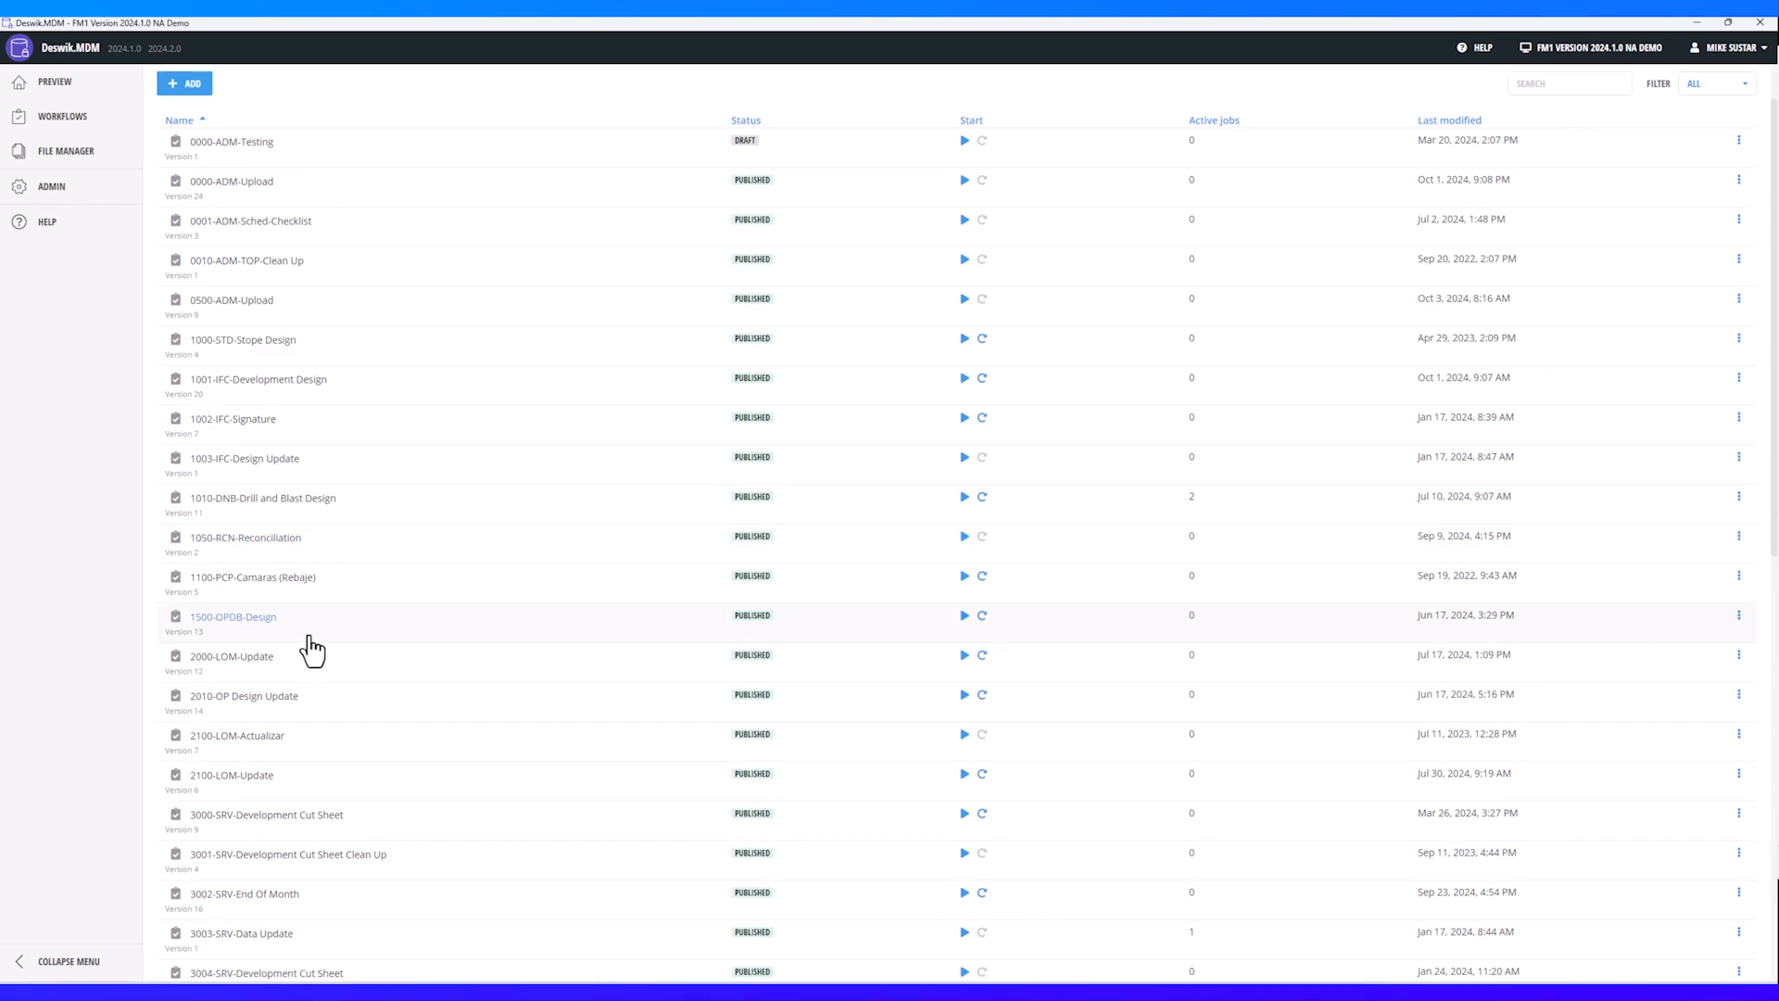
scroll(310, 642, down, 1)
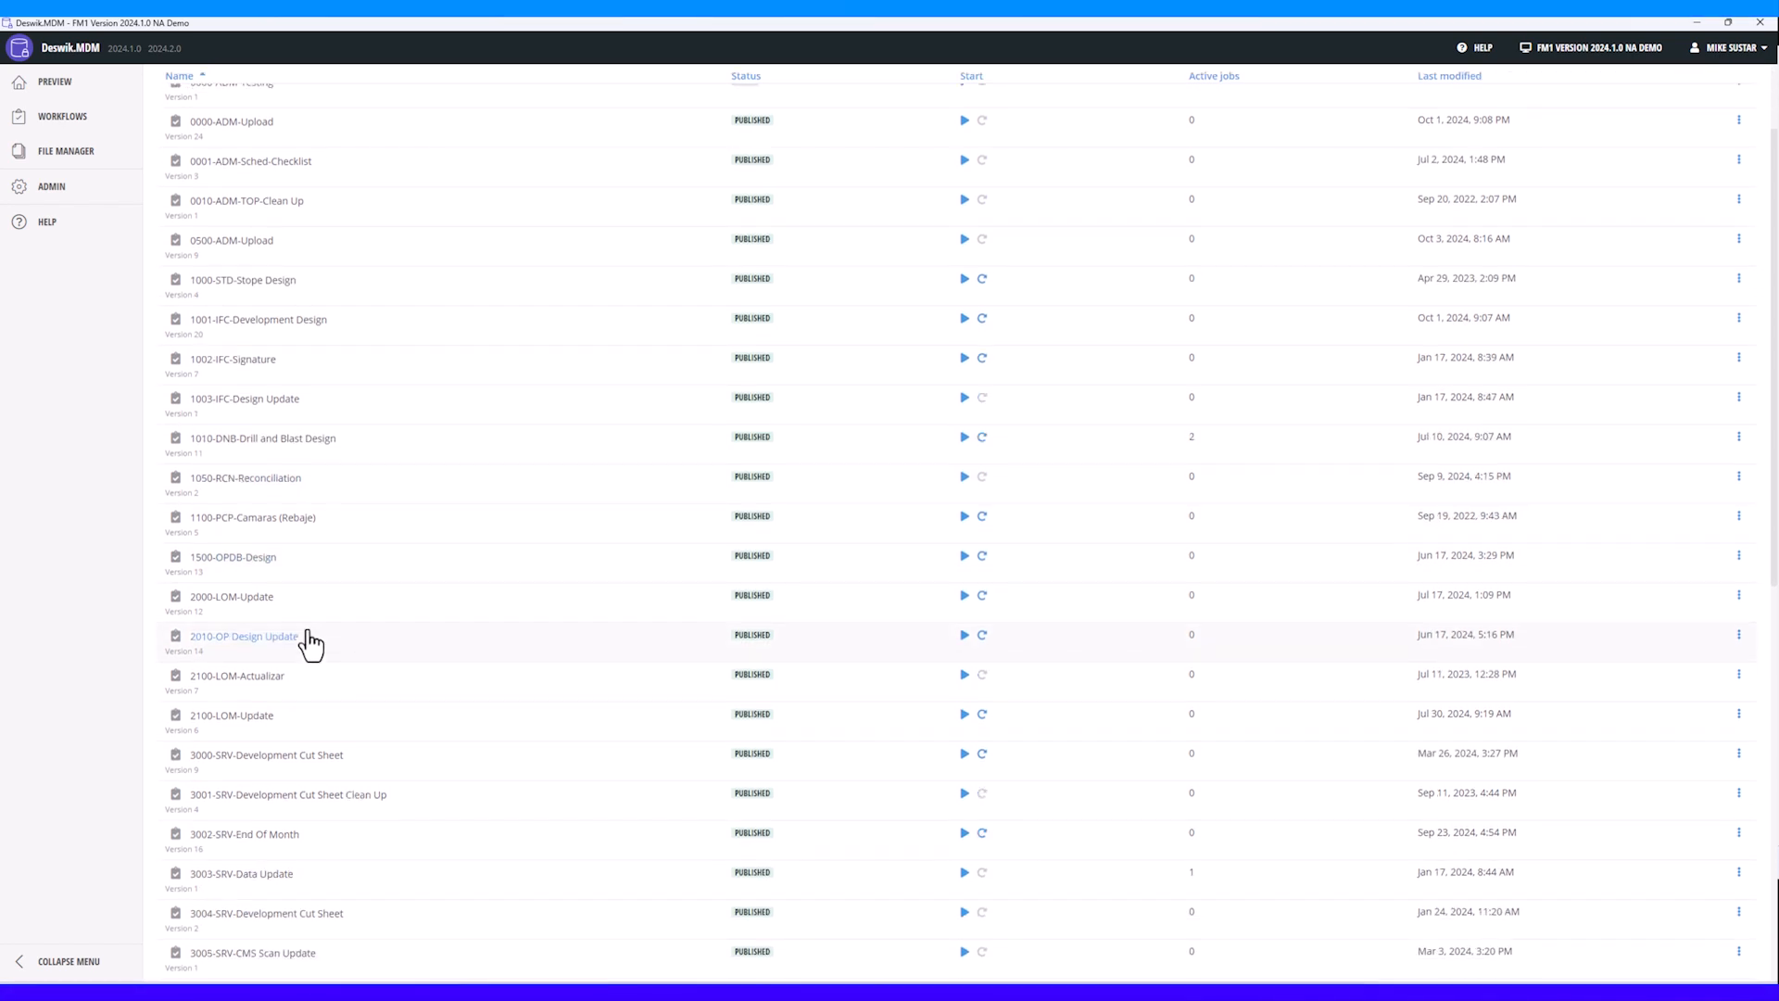
scroll(309, 642, up, 1)
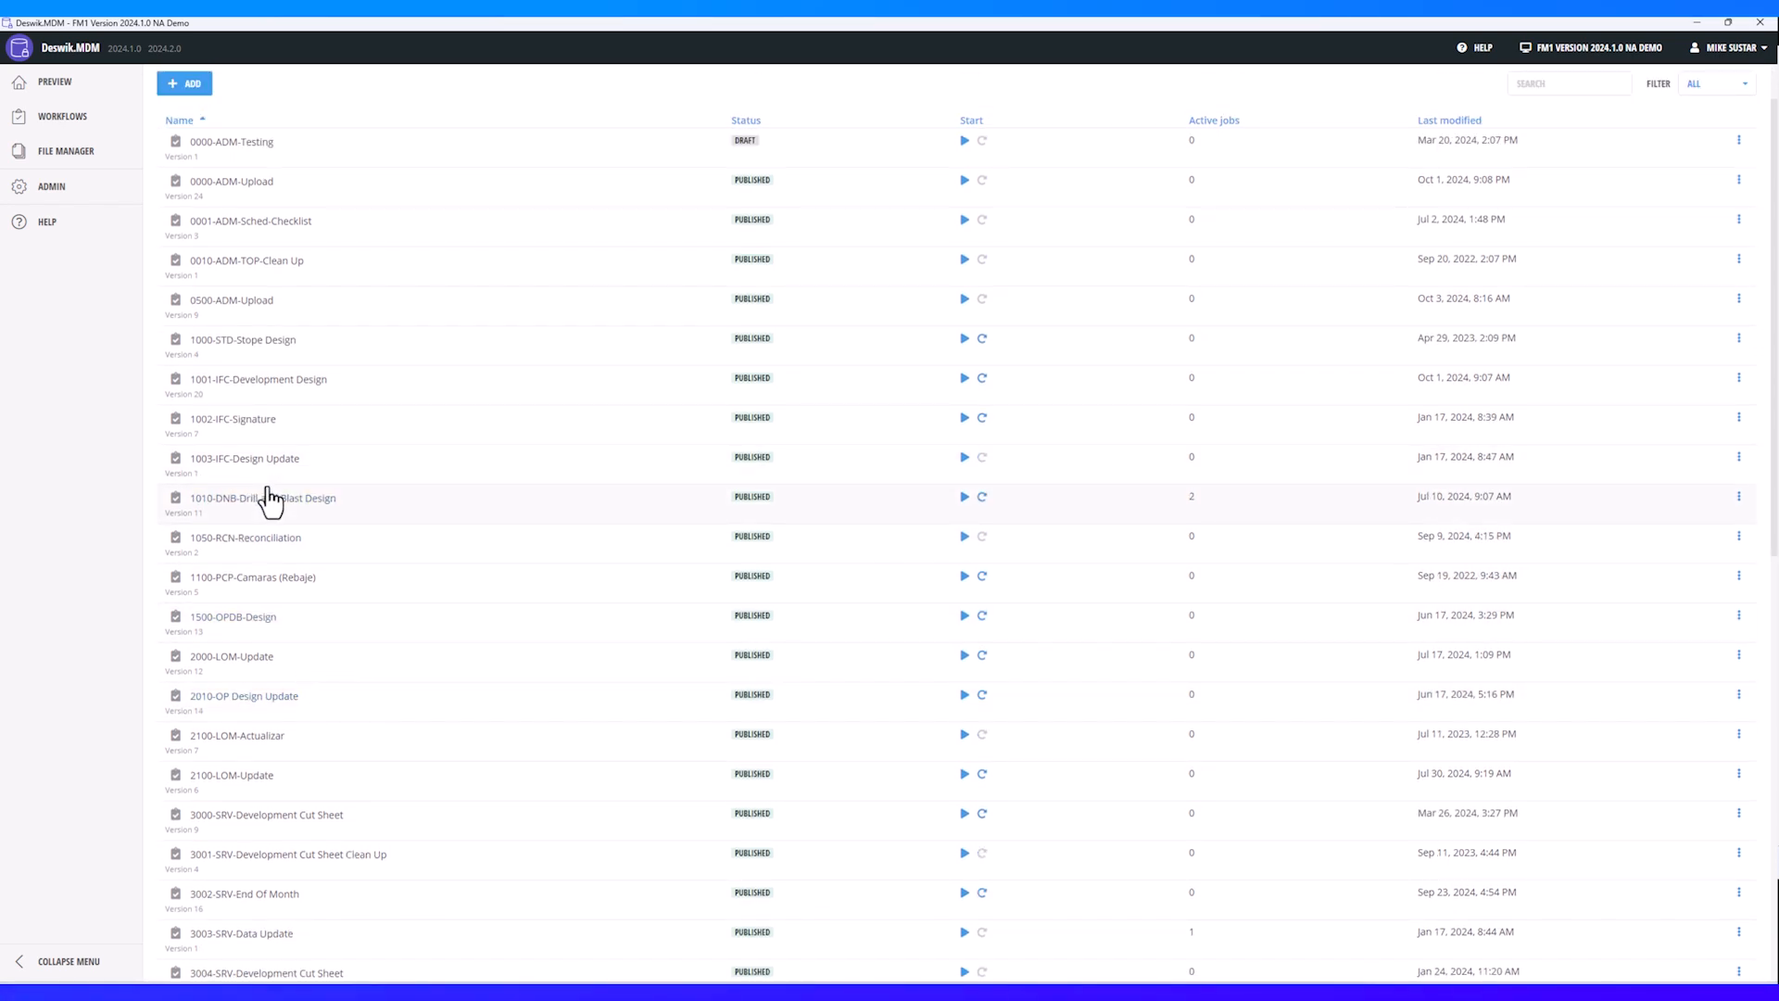
click(272, 384)
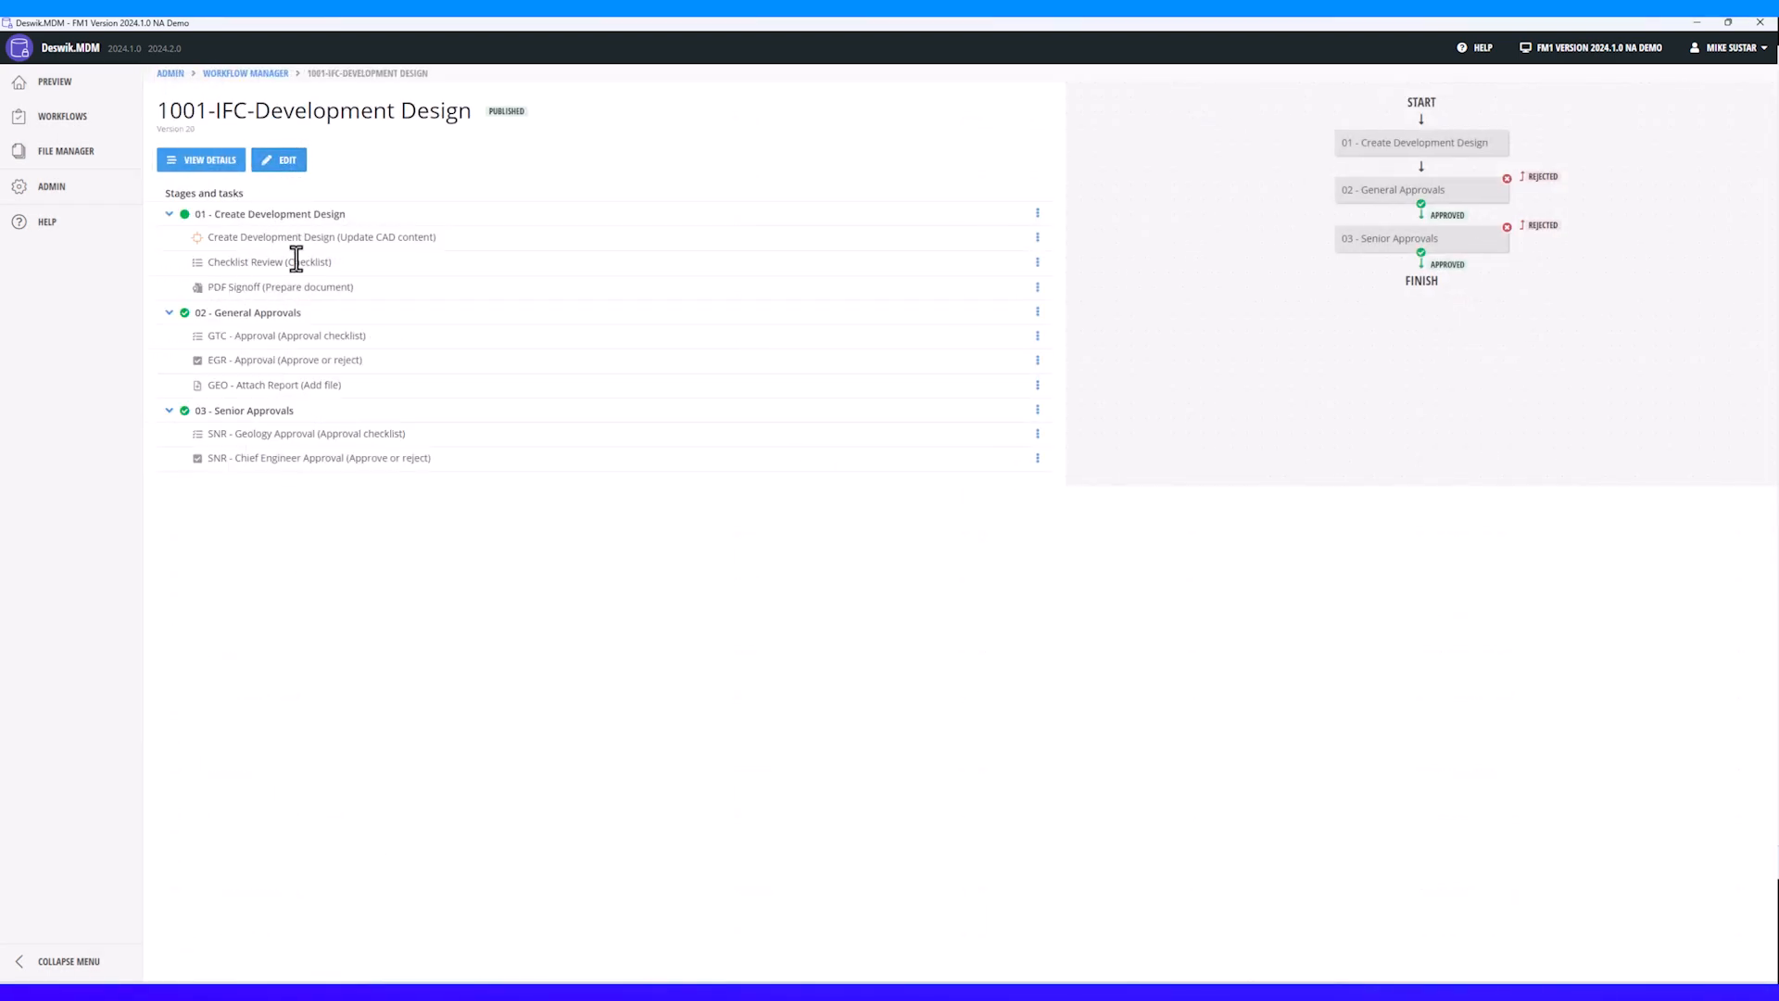
Step: Review the Create Development Design task's details, design layers, reference layers and outputs, and close it without changes
click(1039, 237)
click(1052, 248)
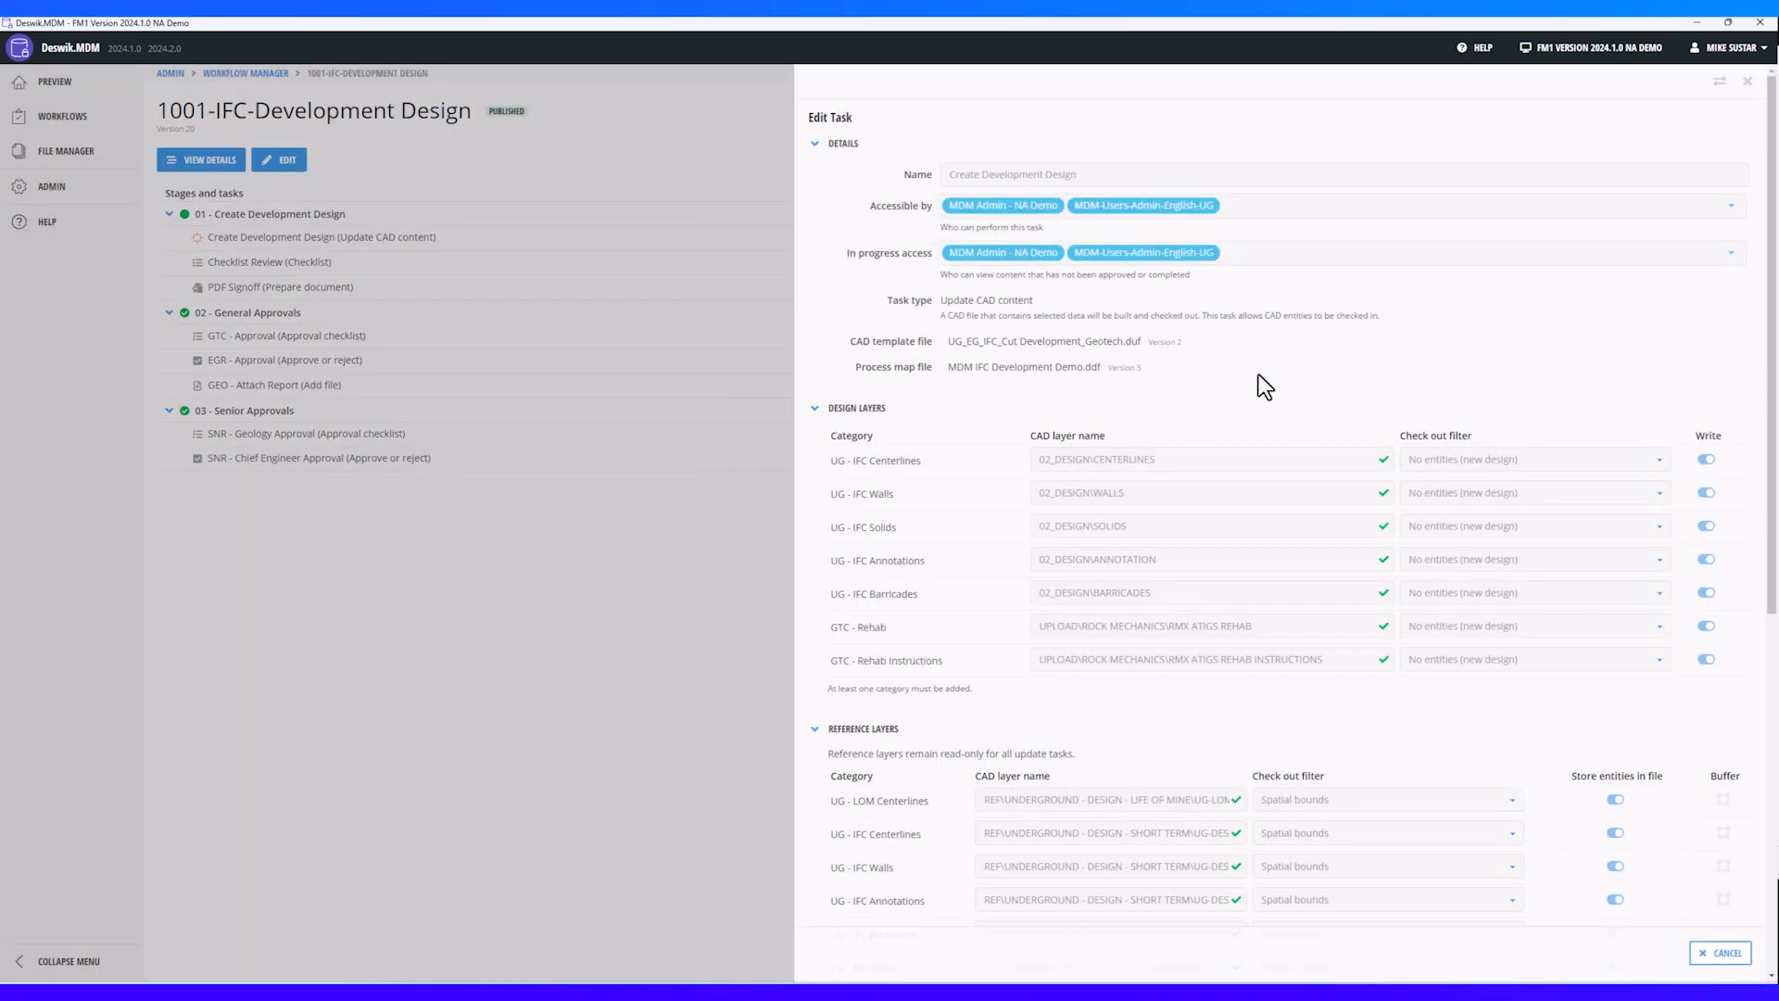
scroll(1265, 387, down, 1)
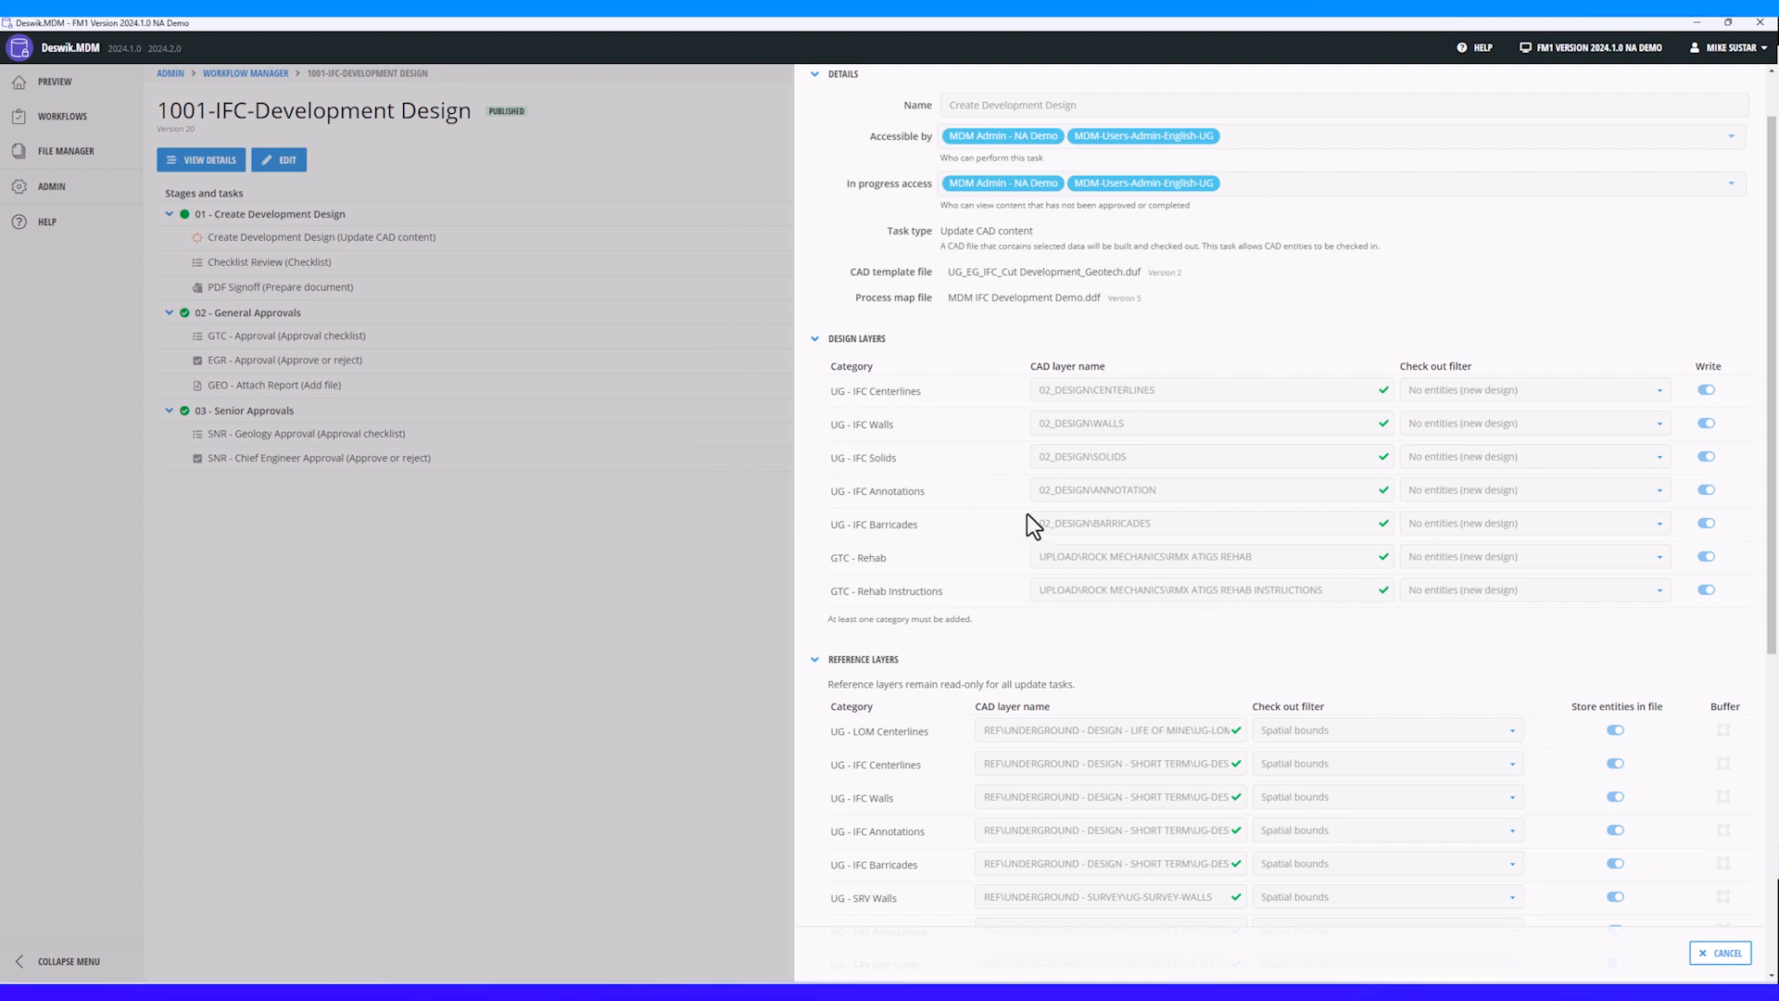
scroll(1494, 636, down, 6)
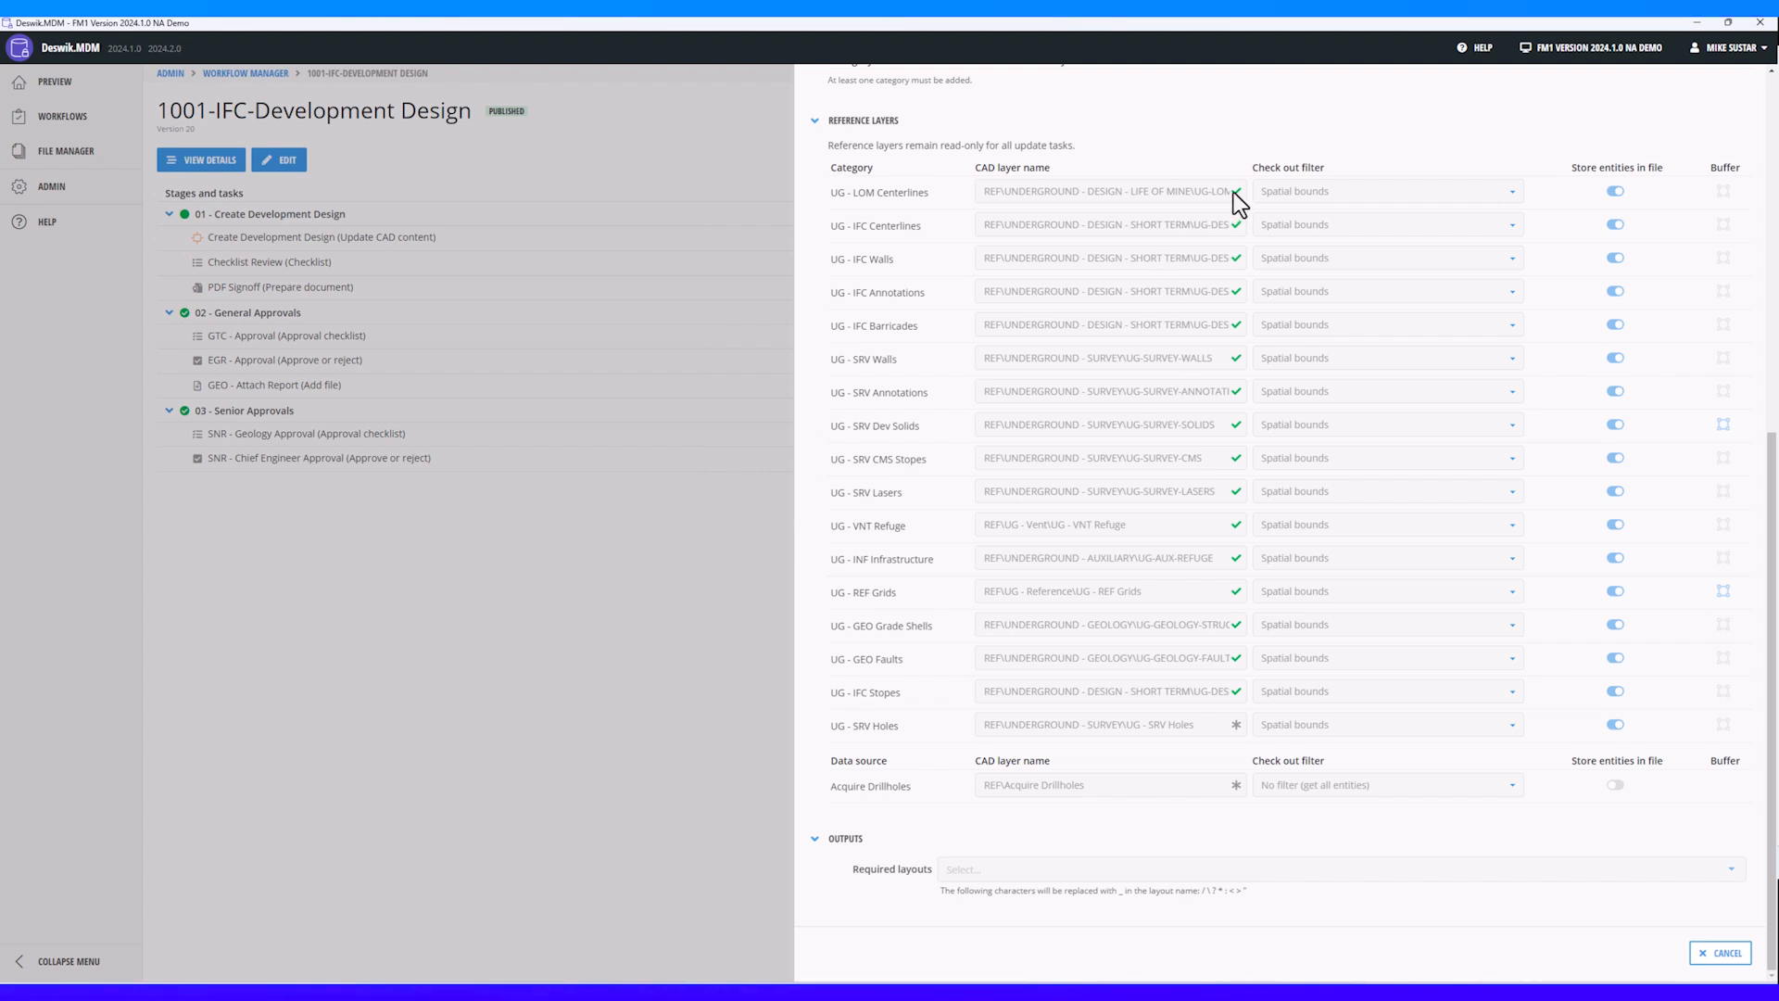
click(1721, 954)
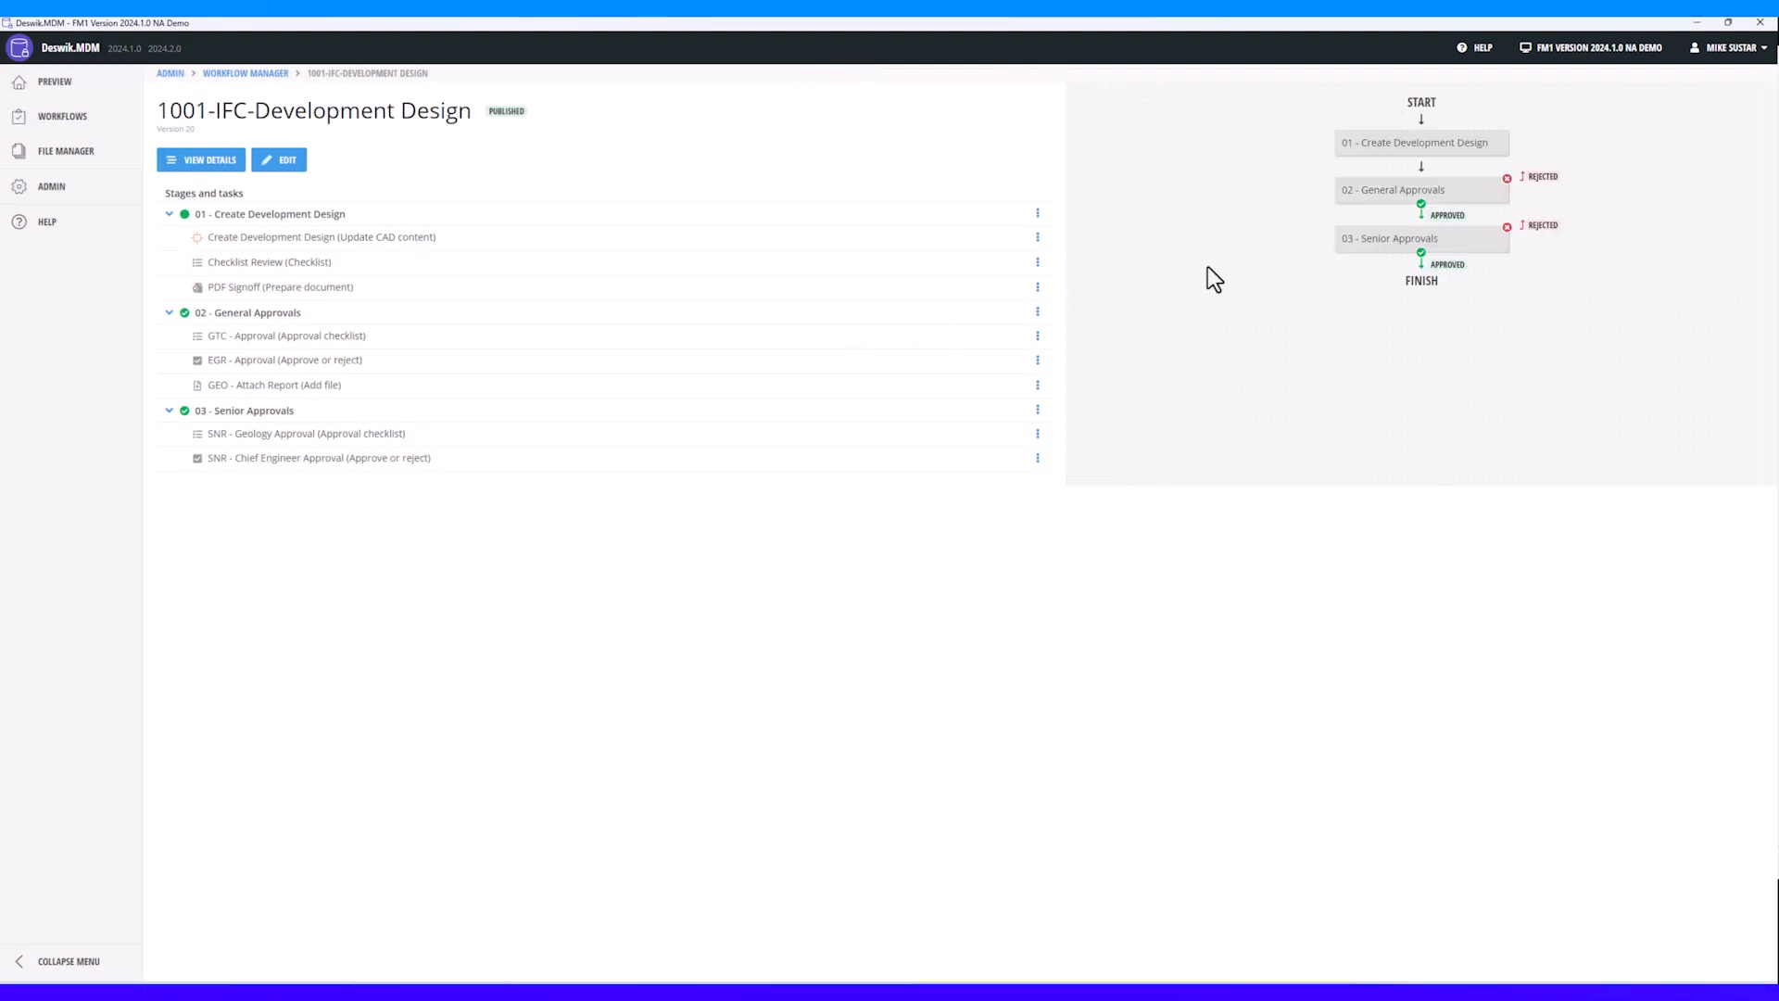
Step: Review the Checklist Review task's settings, preview its checklist, and close the task without changes
click(1038, 264)
click(1066, 273)
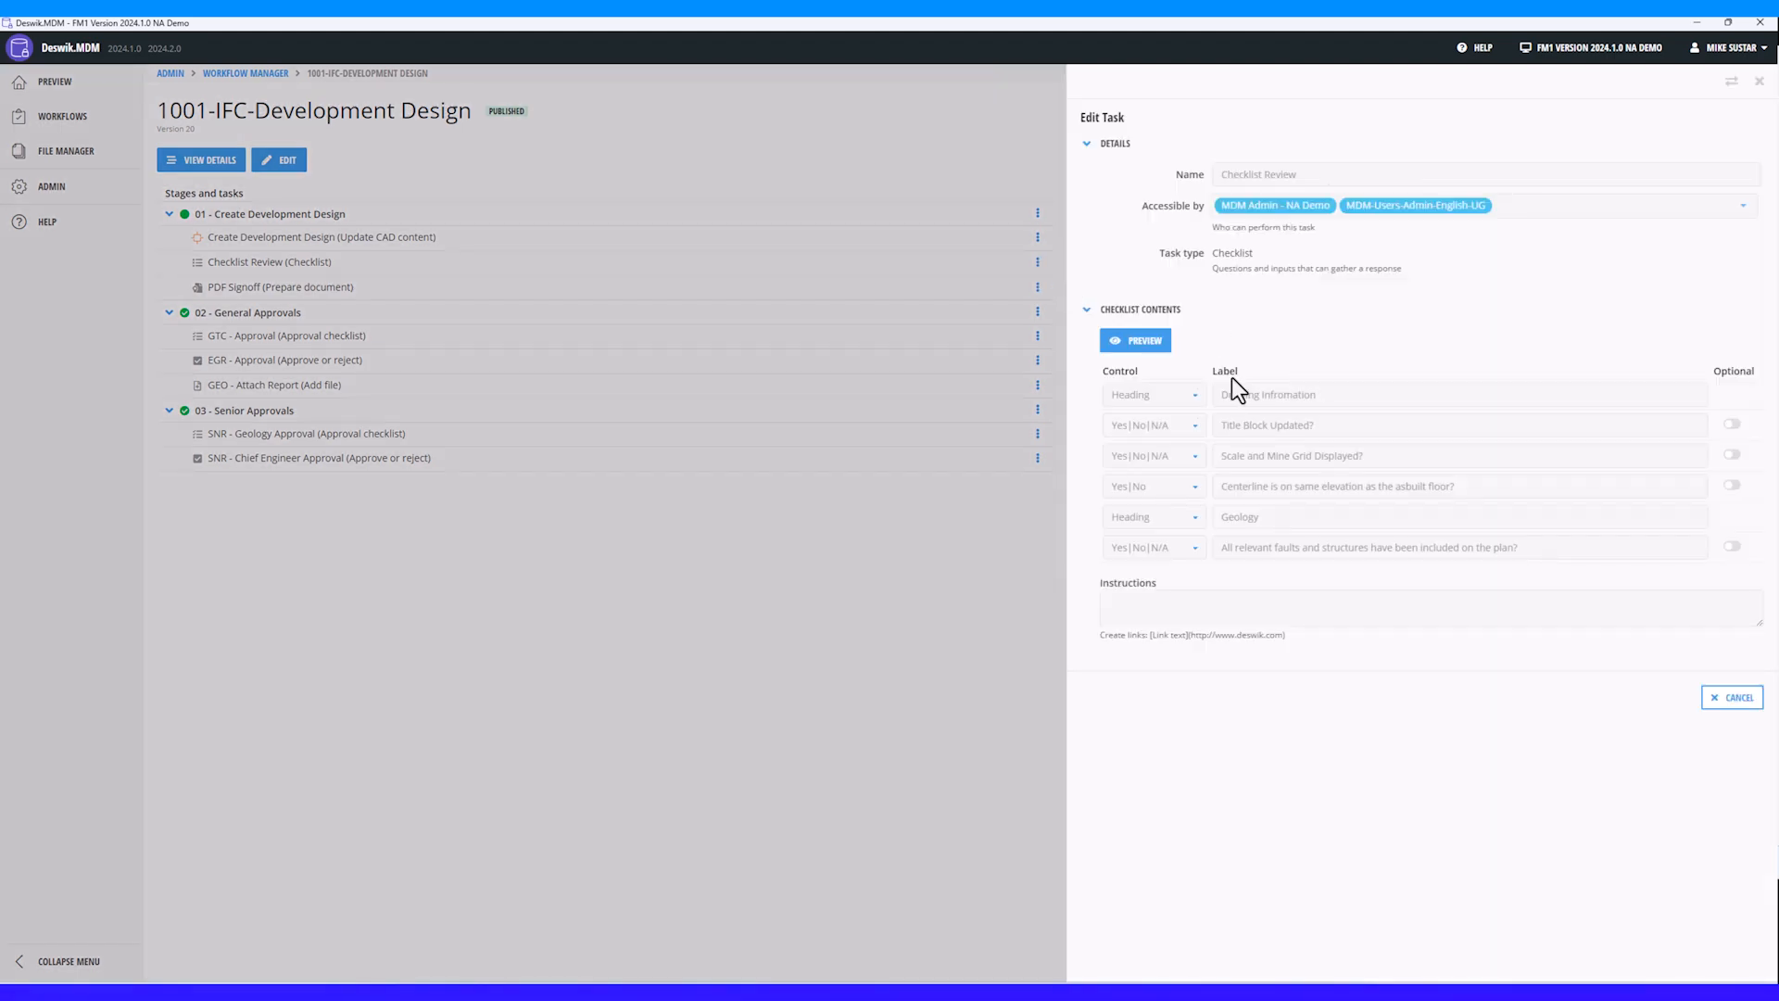
click(1145, 341)
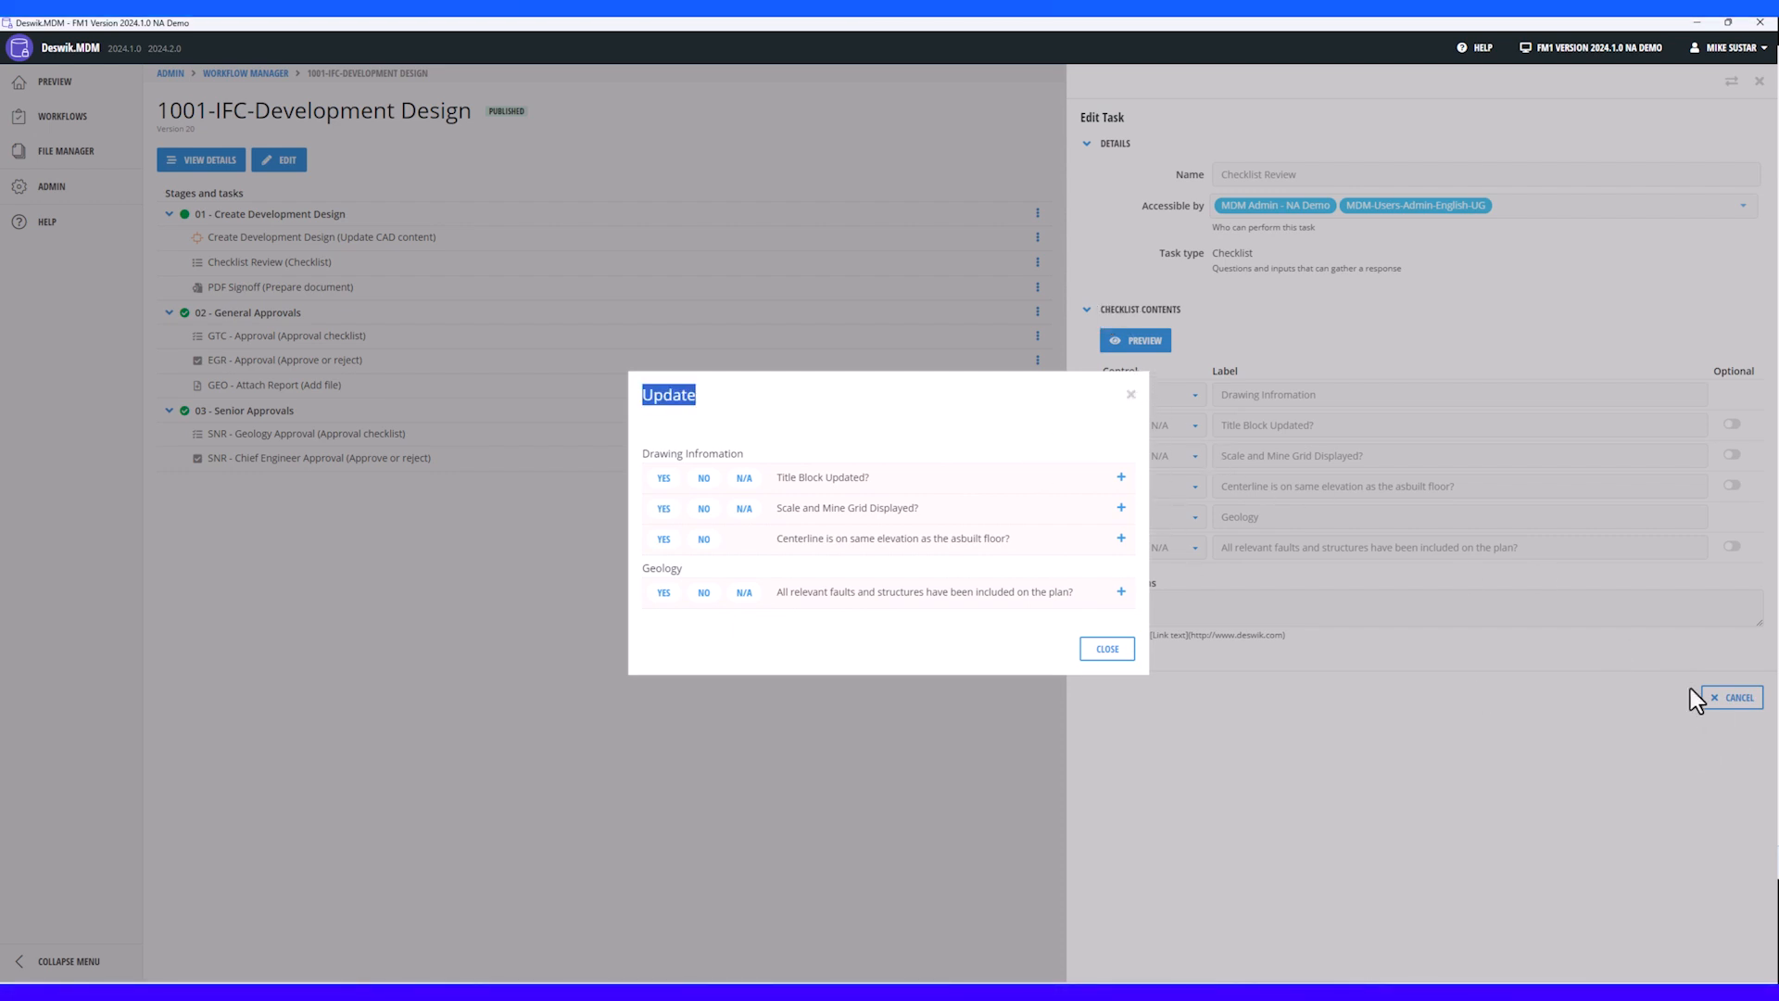
click(1109, 650)
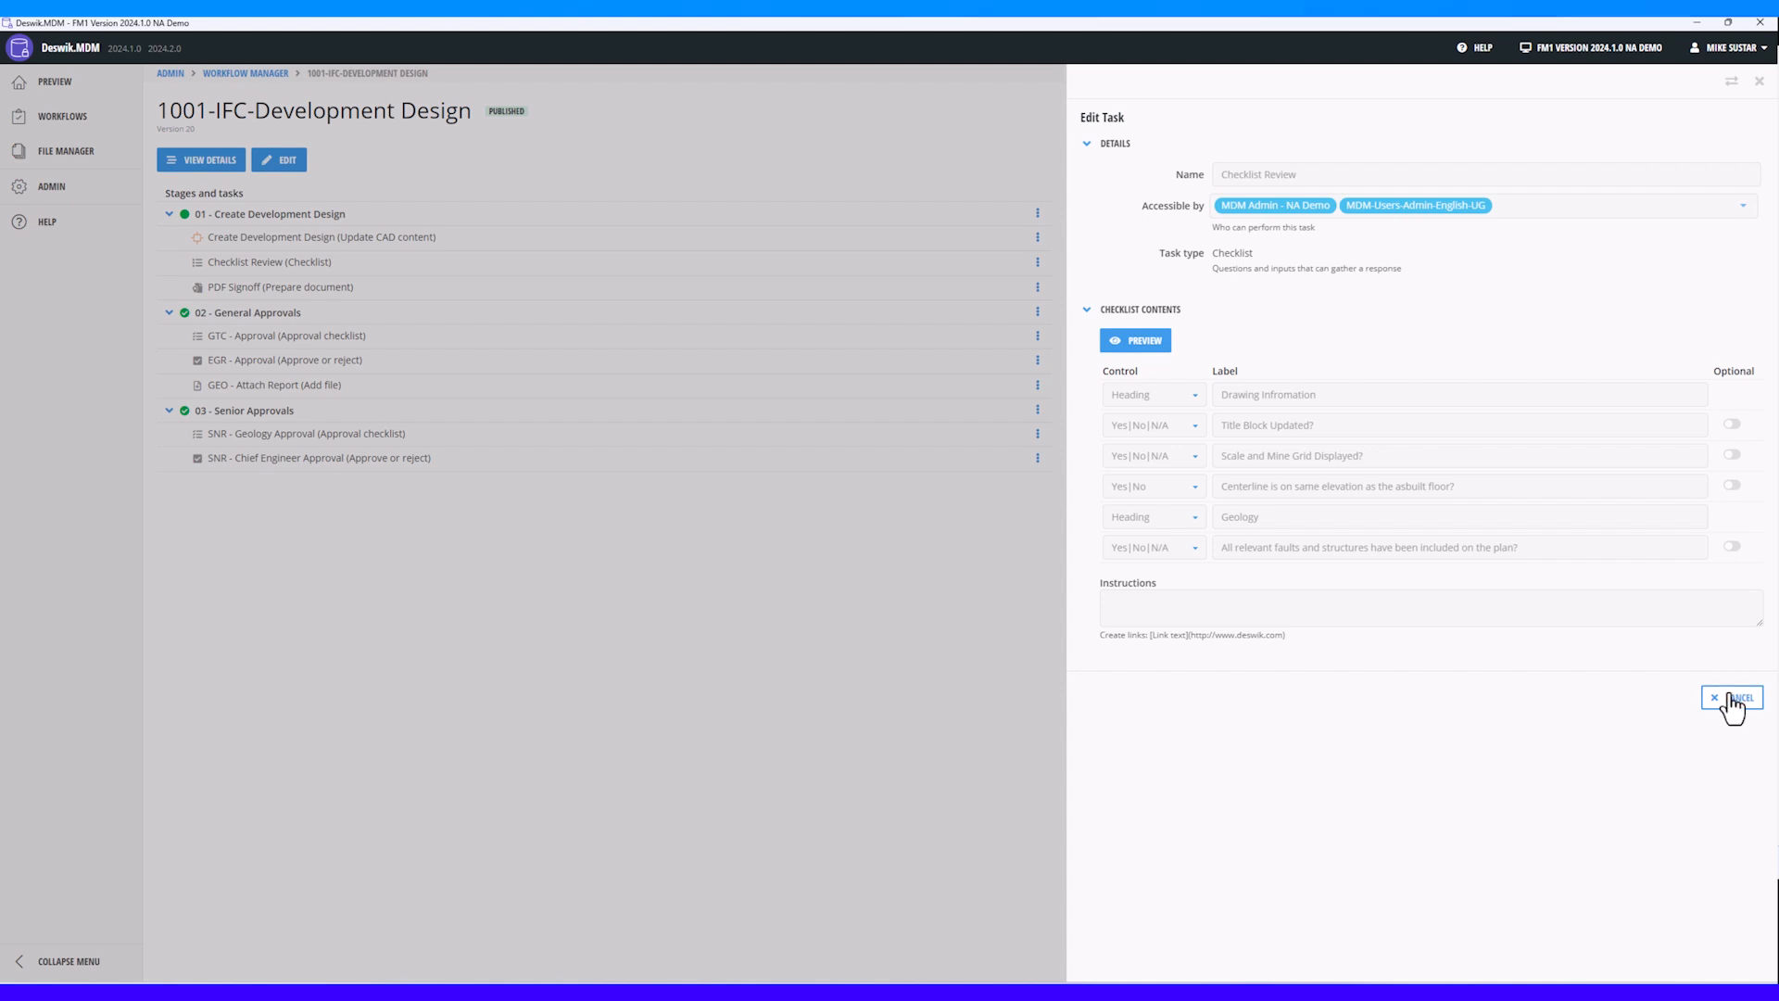
click(1731, 701)
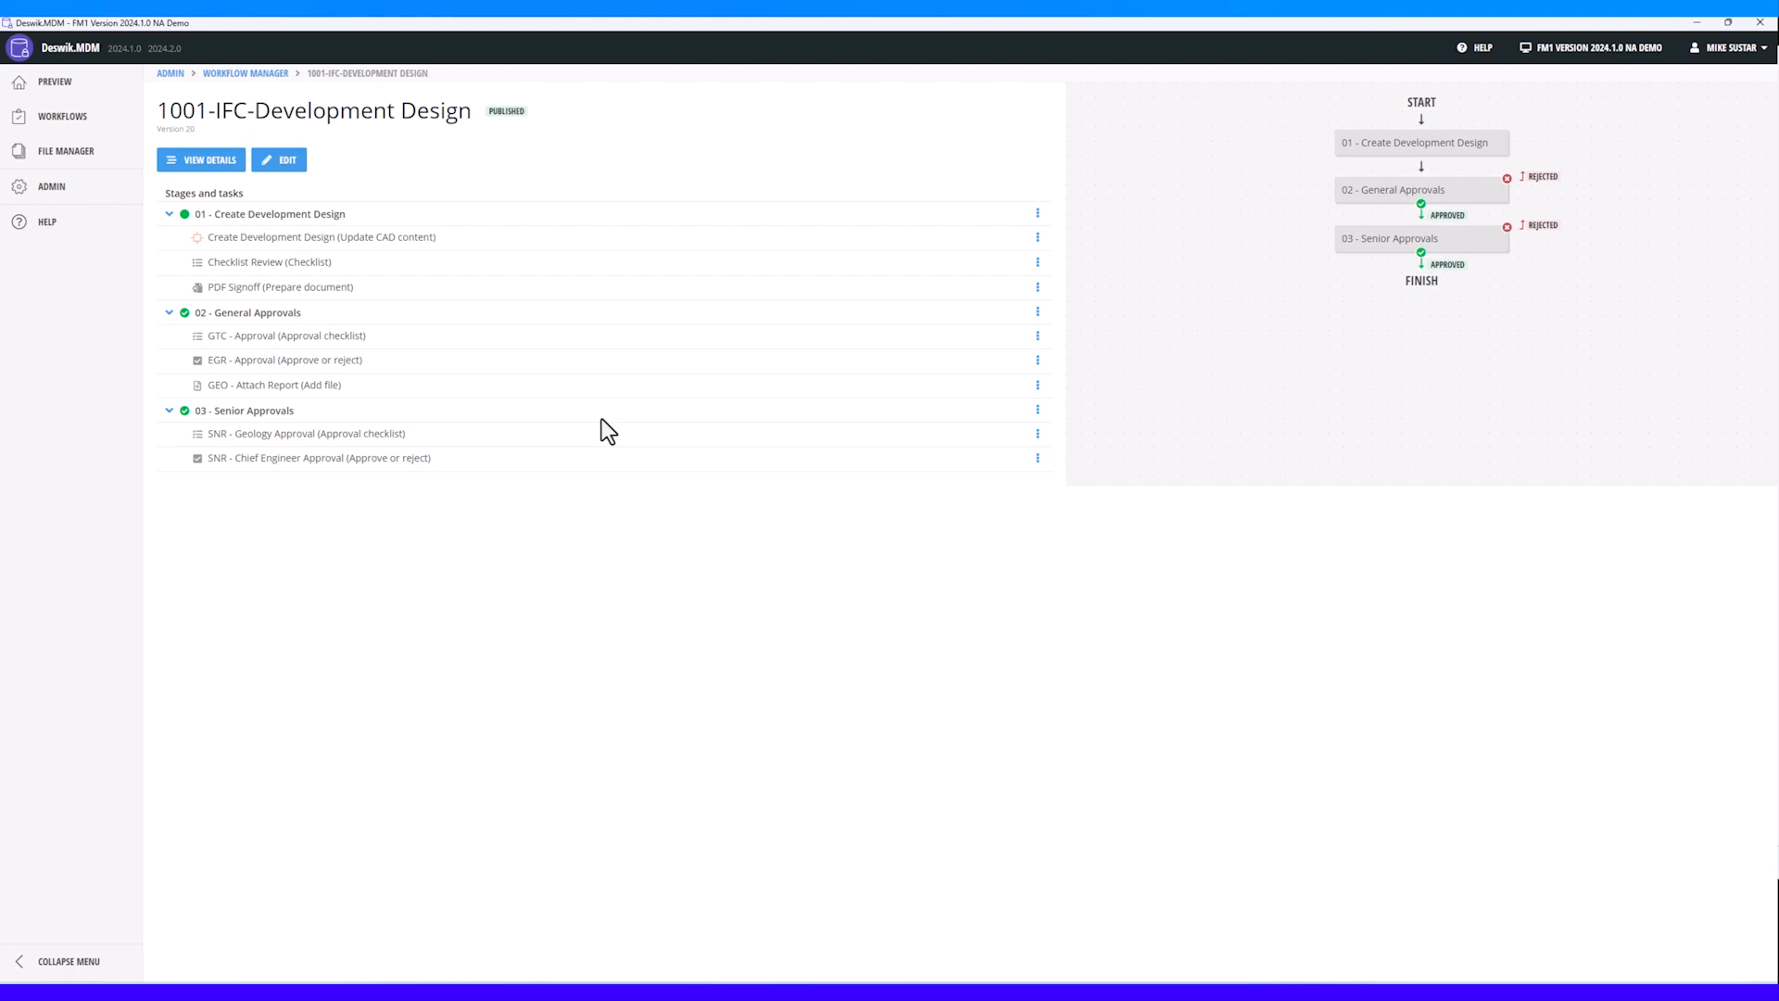
Step: Return to the Admin overview and view the Notifications and System Status Notifications settings
mouse_move(48, 190)
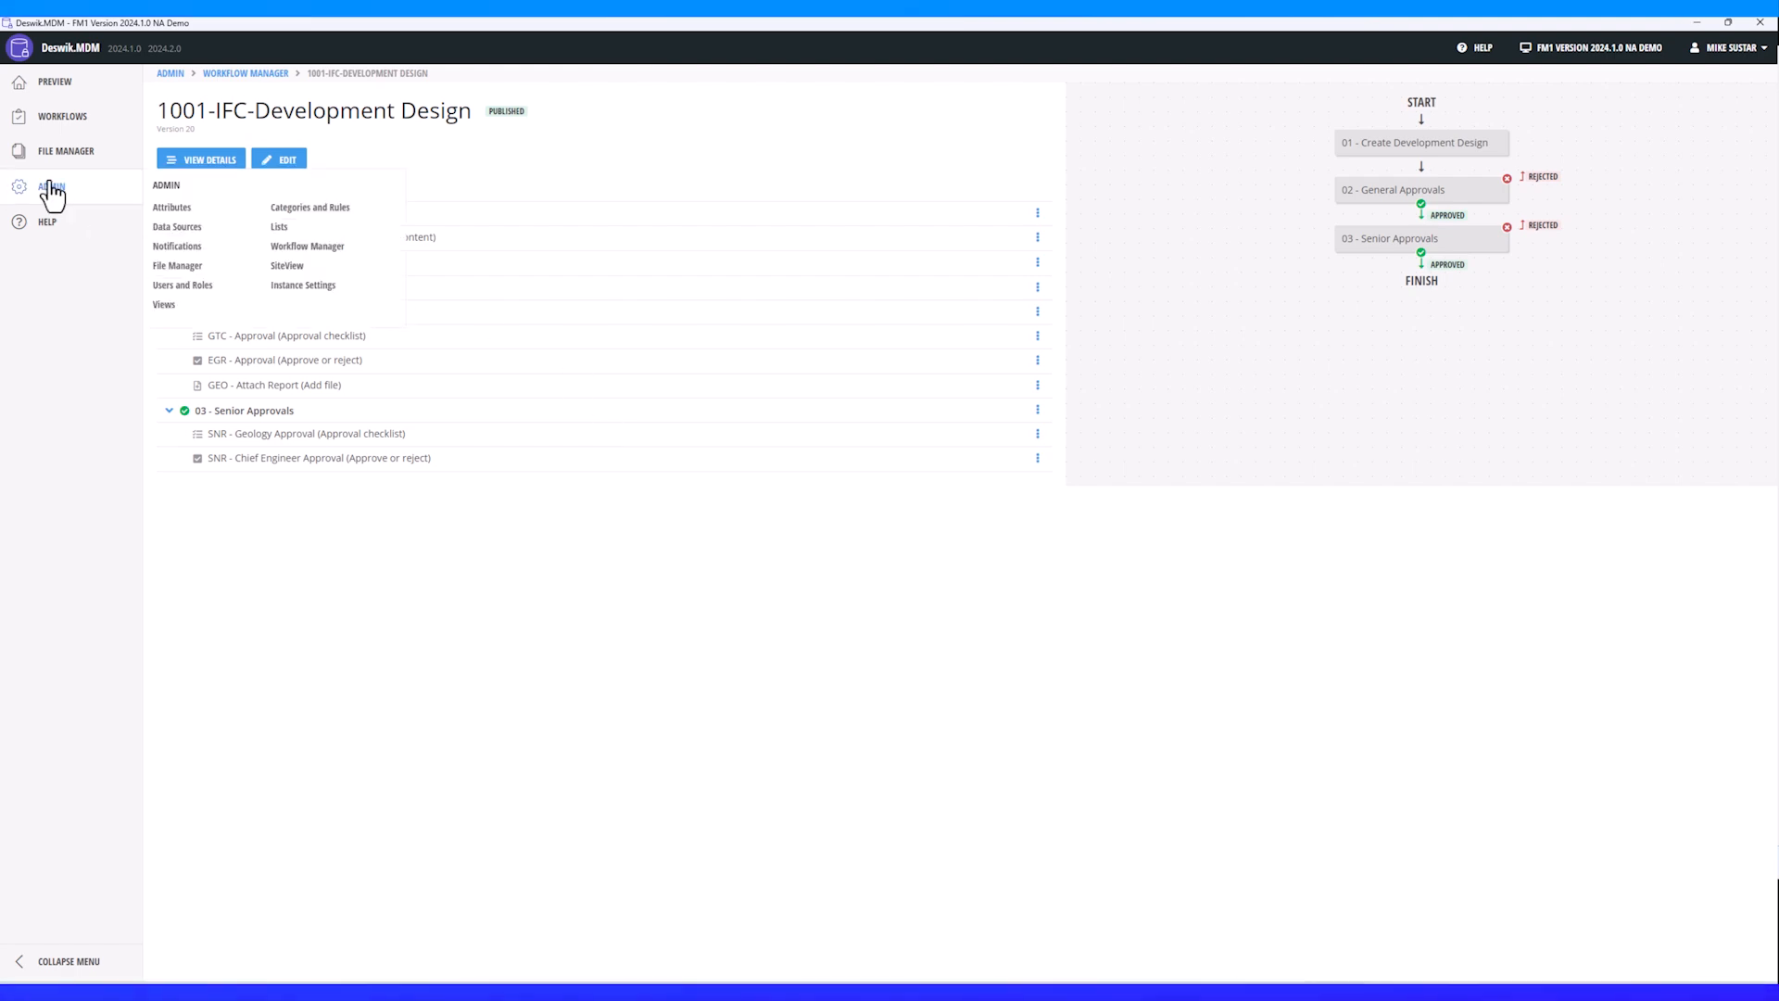
click(51, 190)
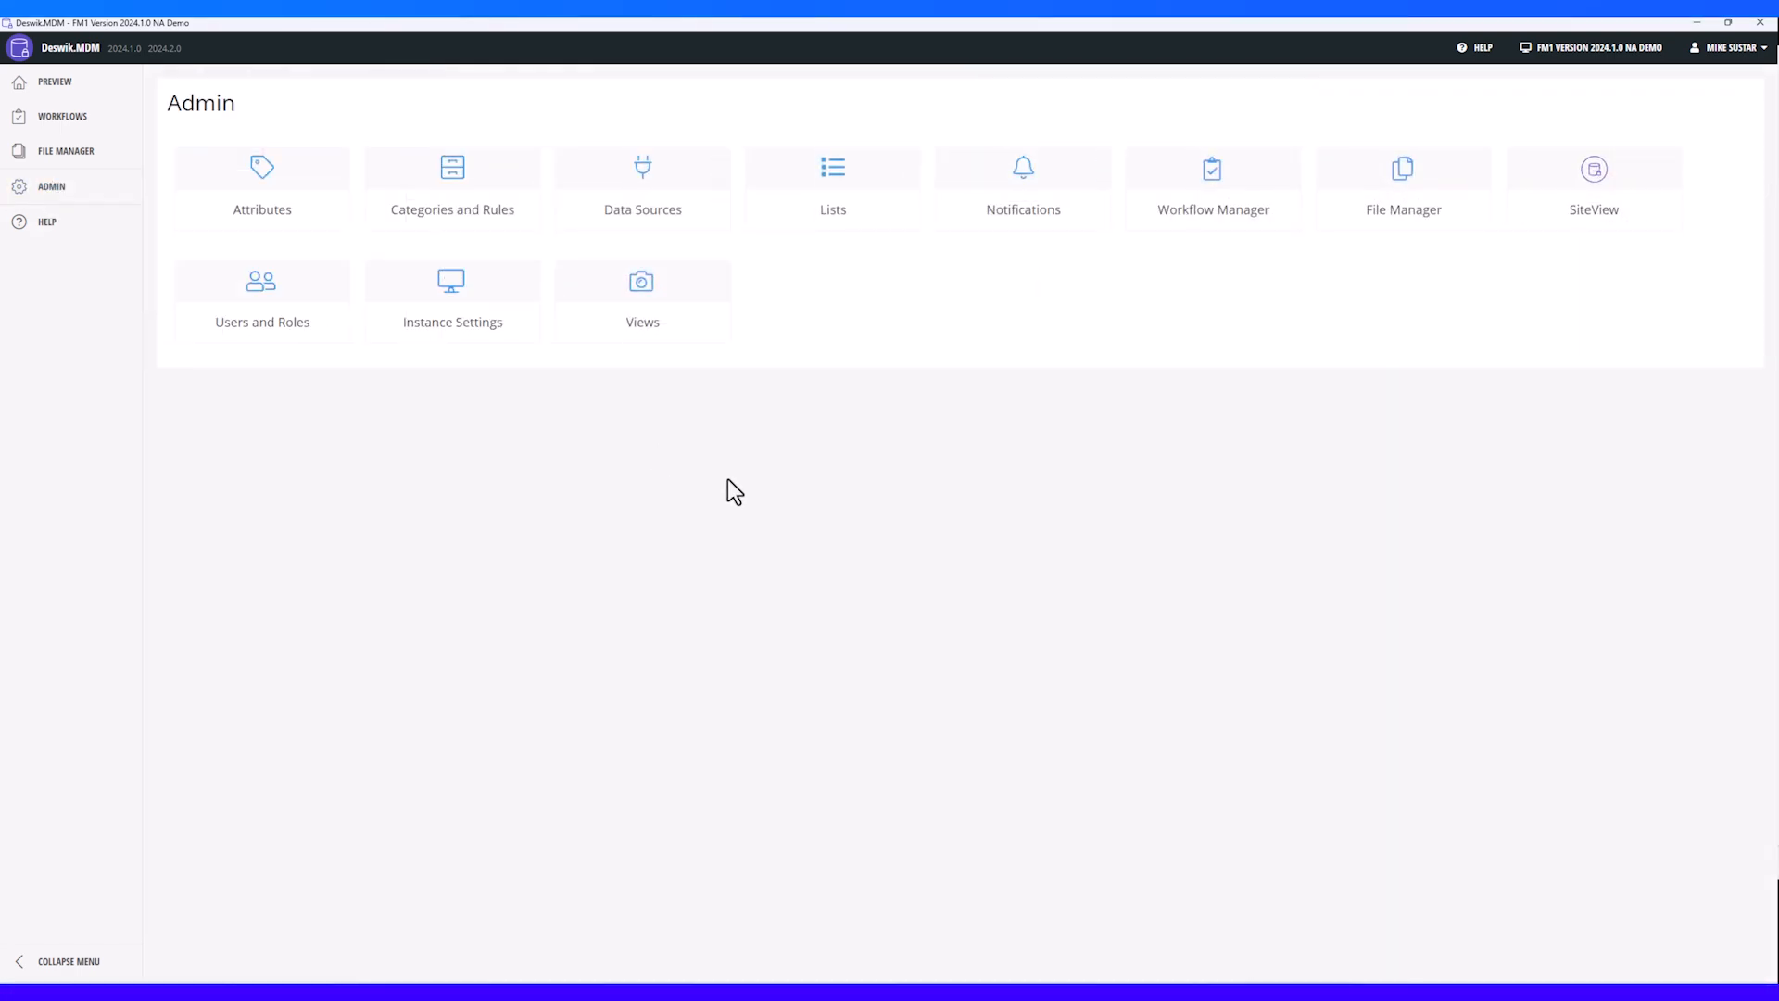
click(982, 221)
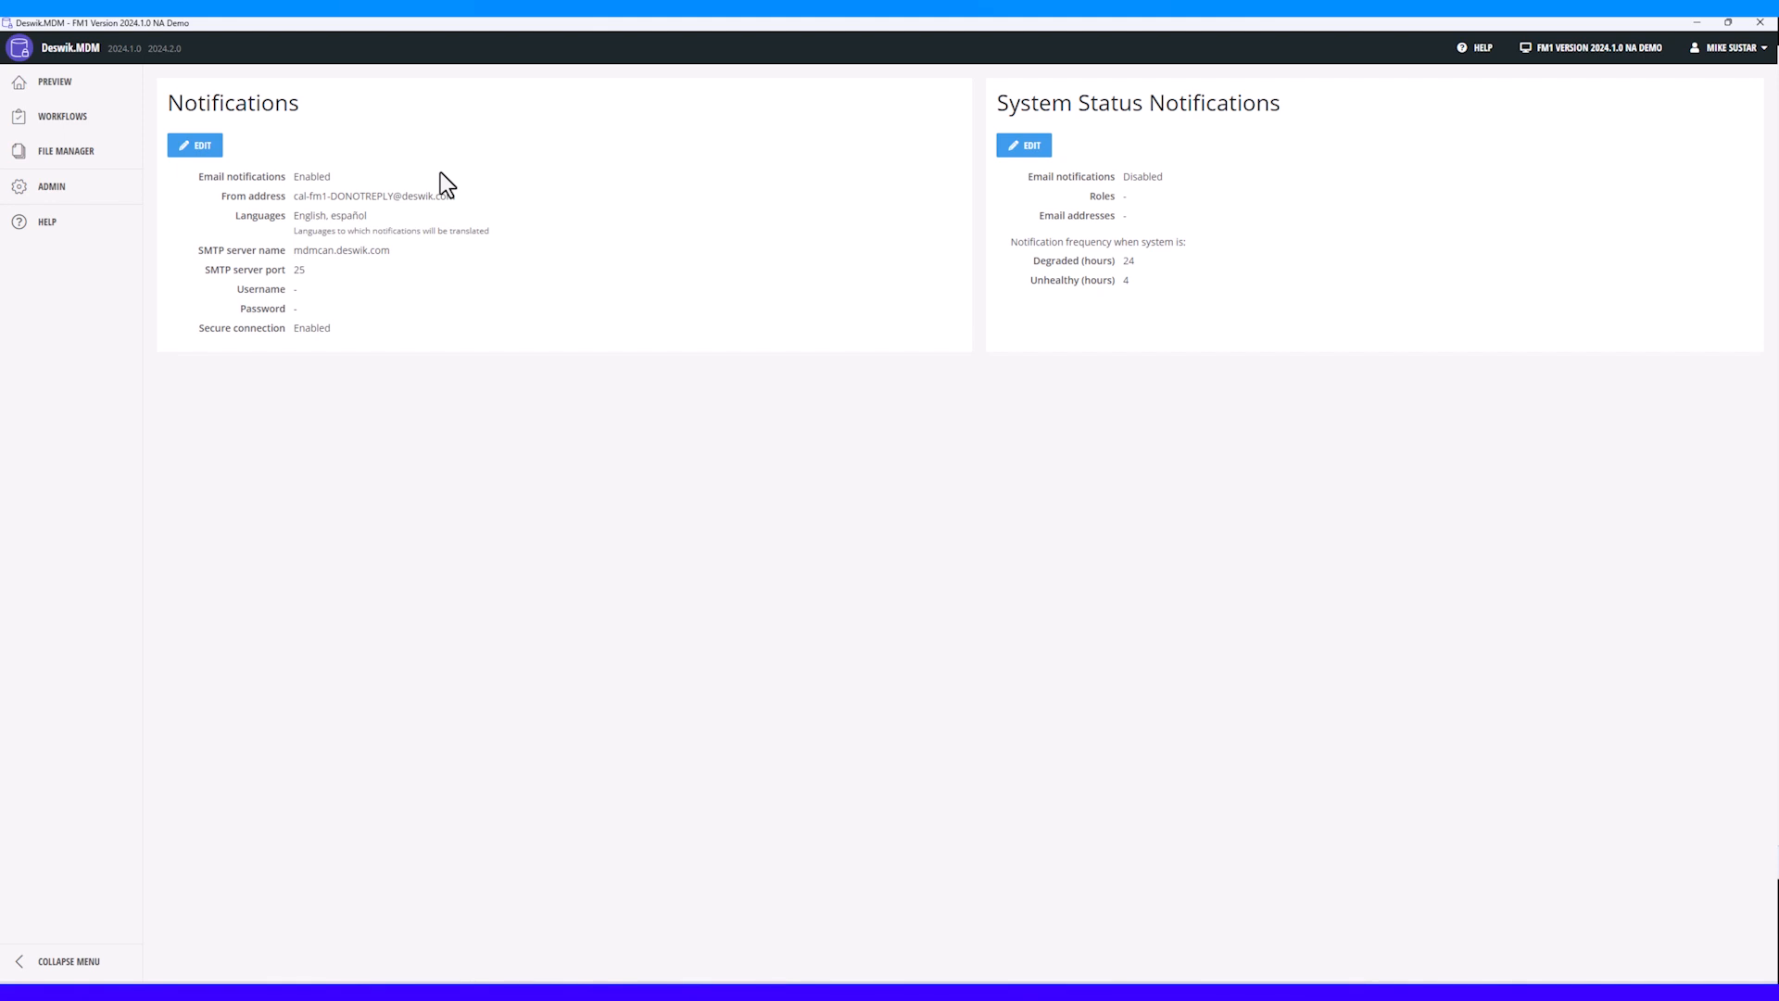
Step: View the Data Sources administration and examine the sync settings of Acquire Drillholes, closing them without saving
click(61, 192)
mouse_move(299, 224)
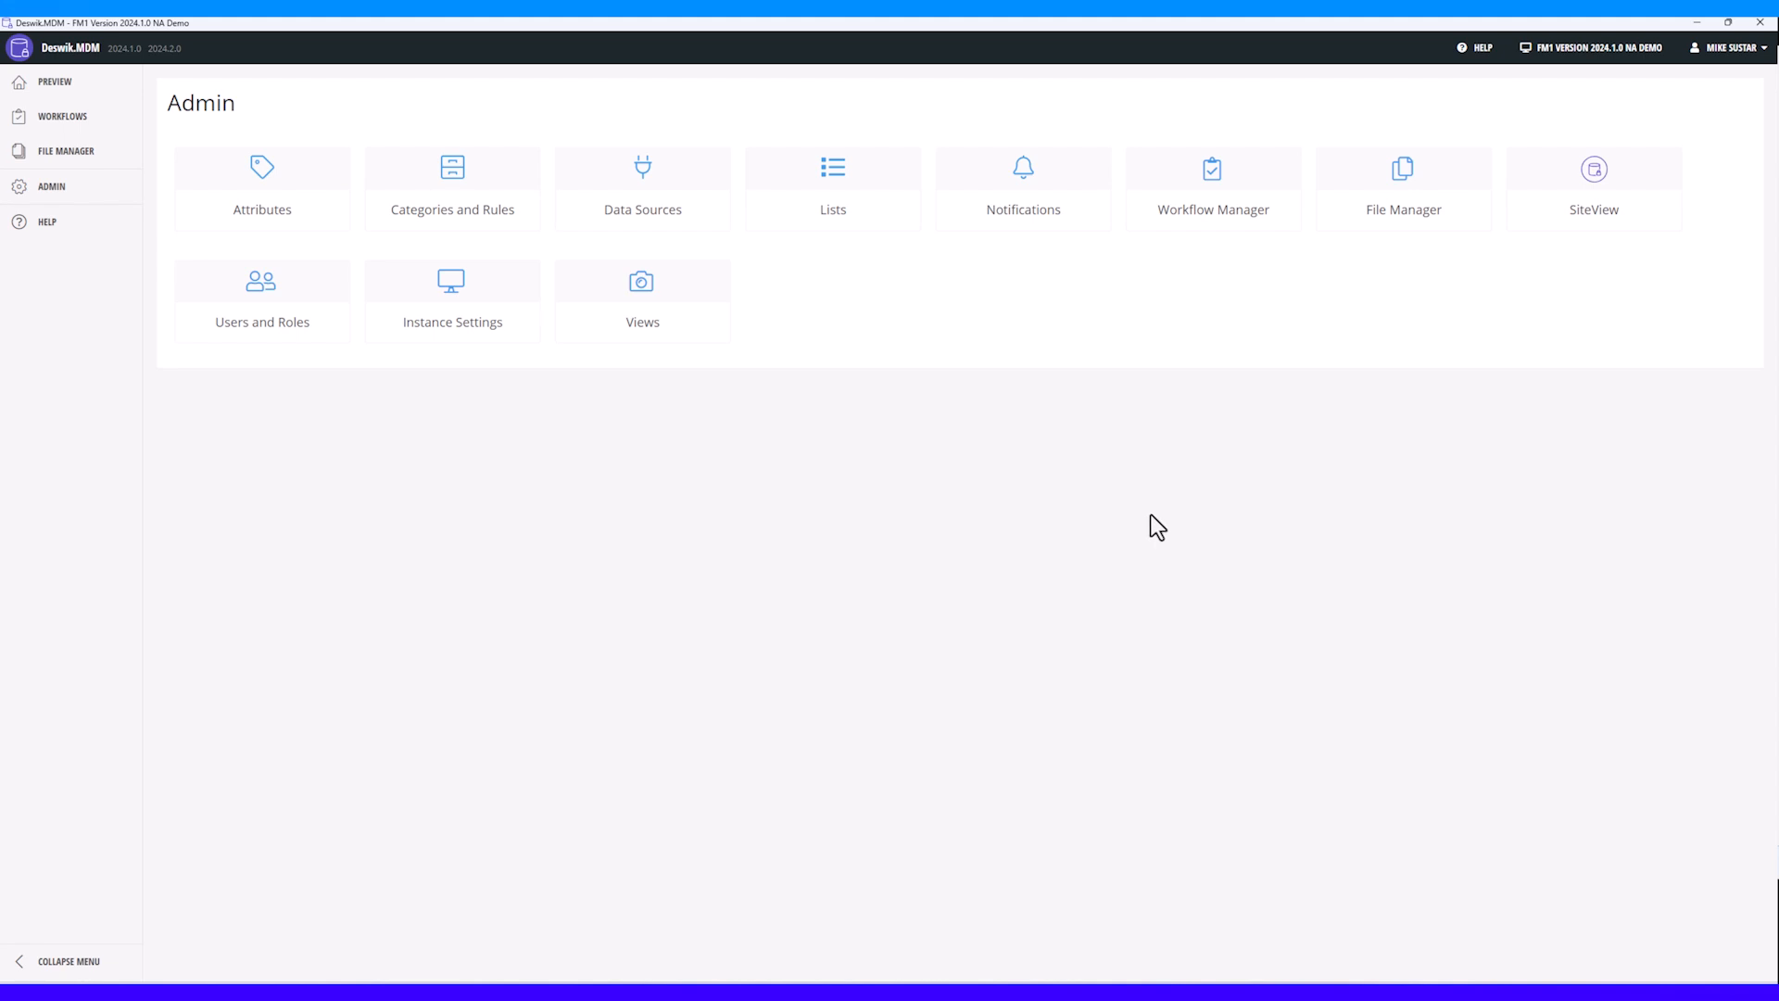
click(639, 178)
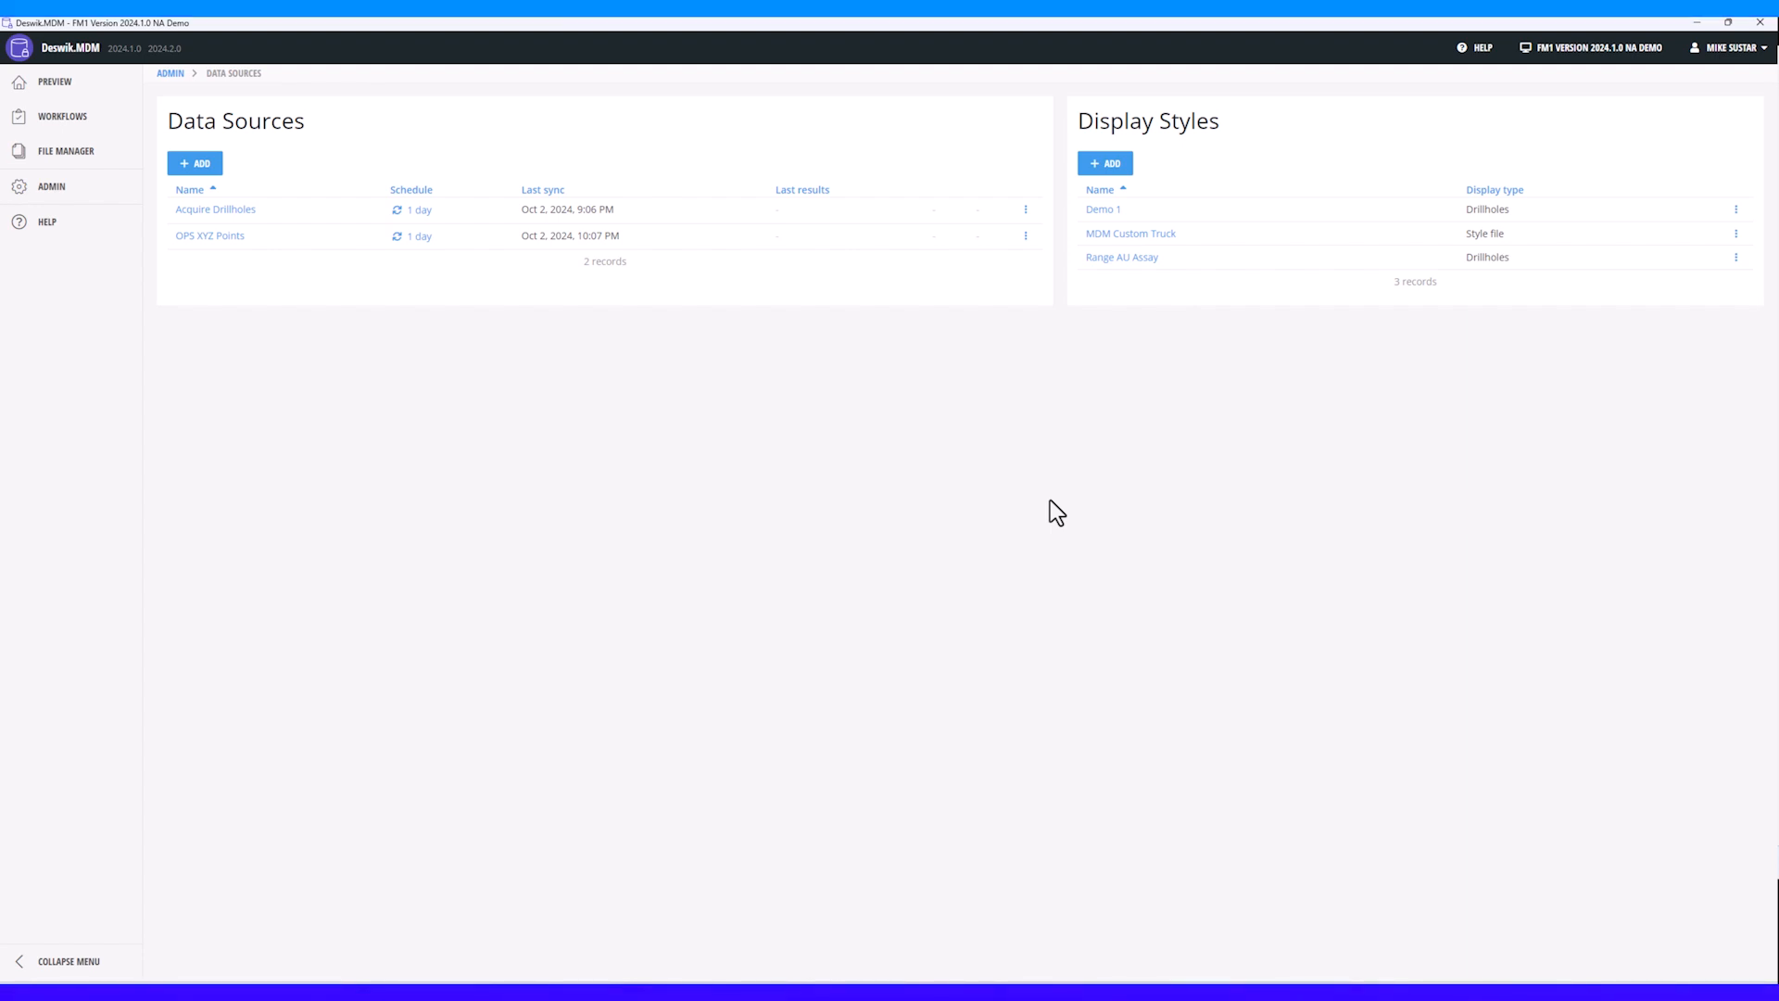
click(1026, 210)
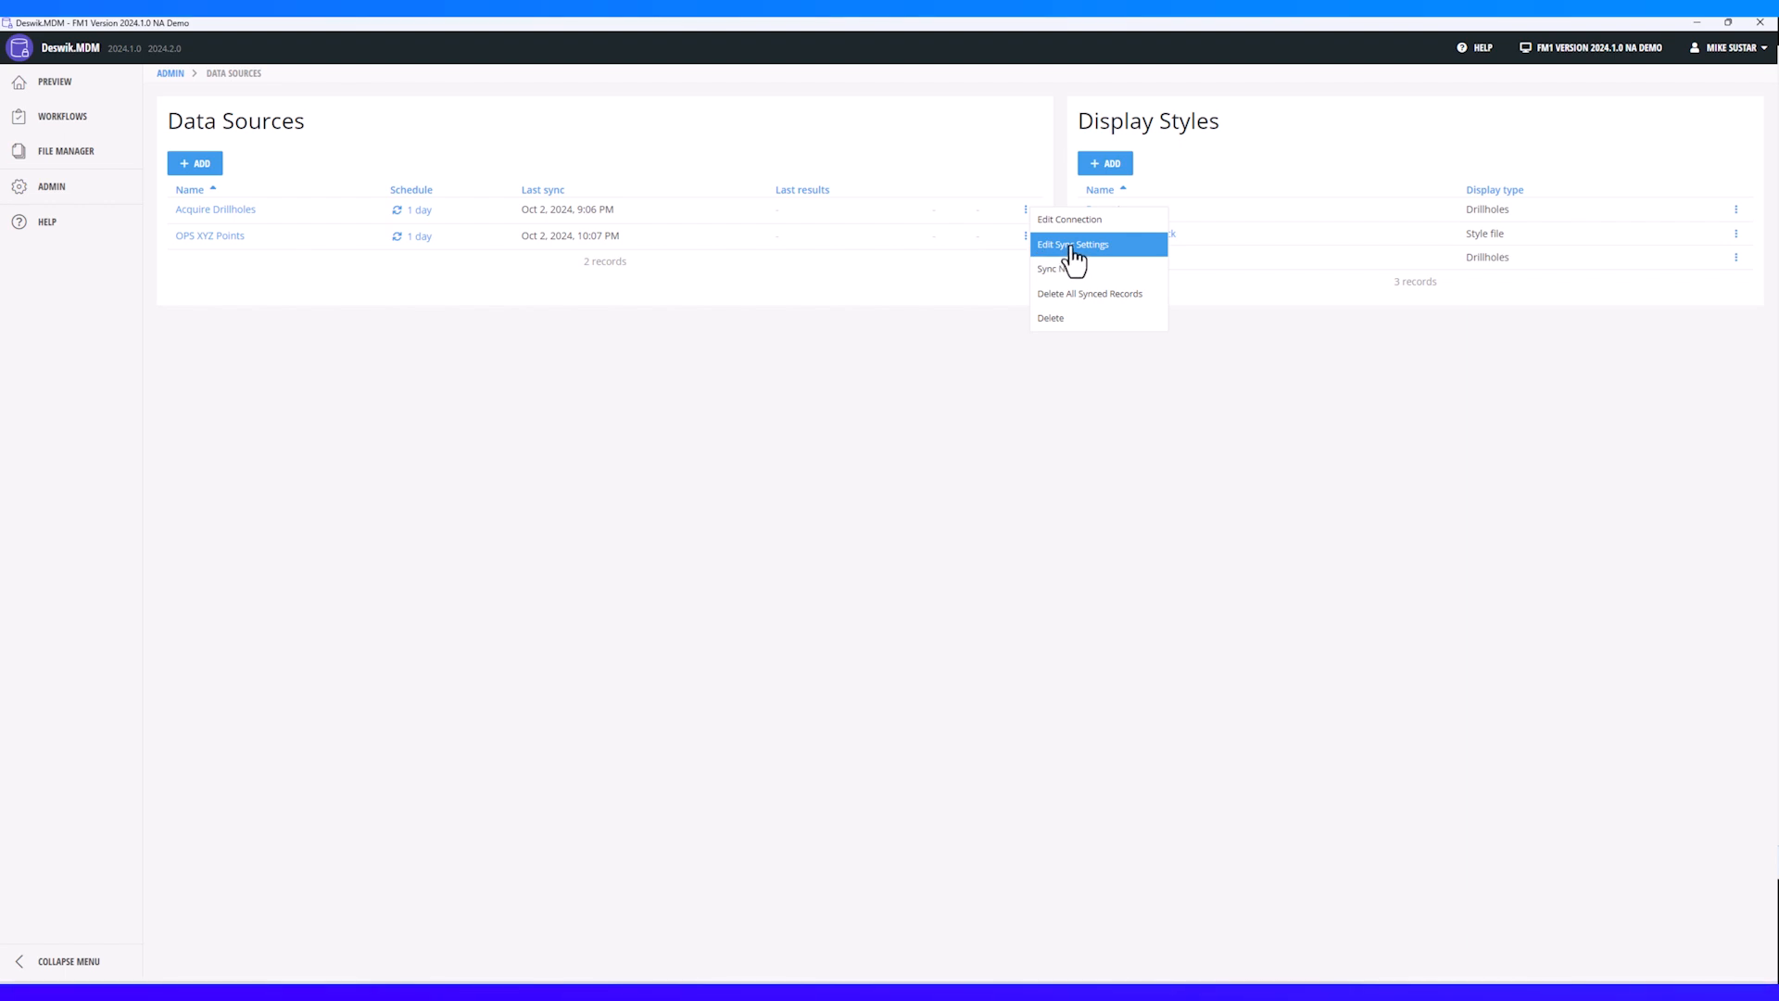
click(1070, 246)
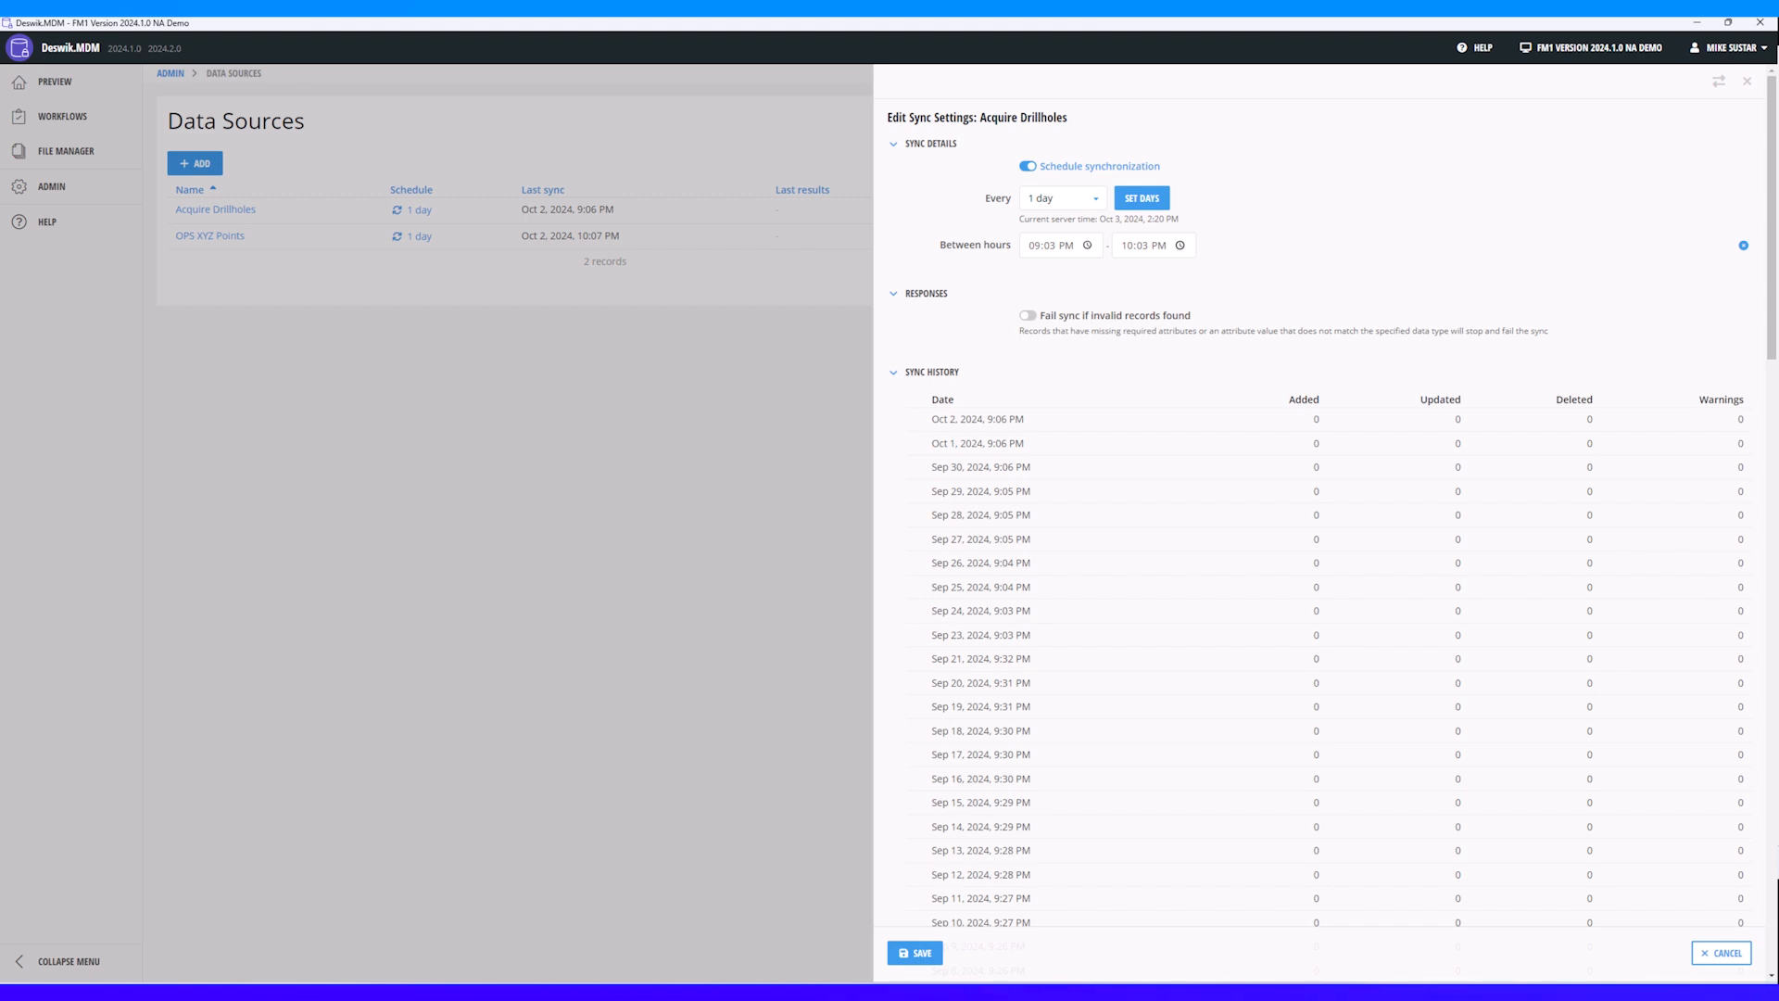
click(1723, 953)
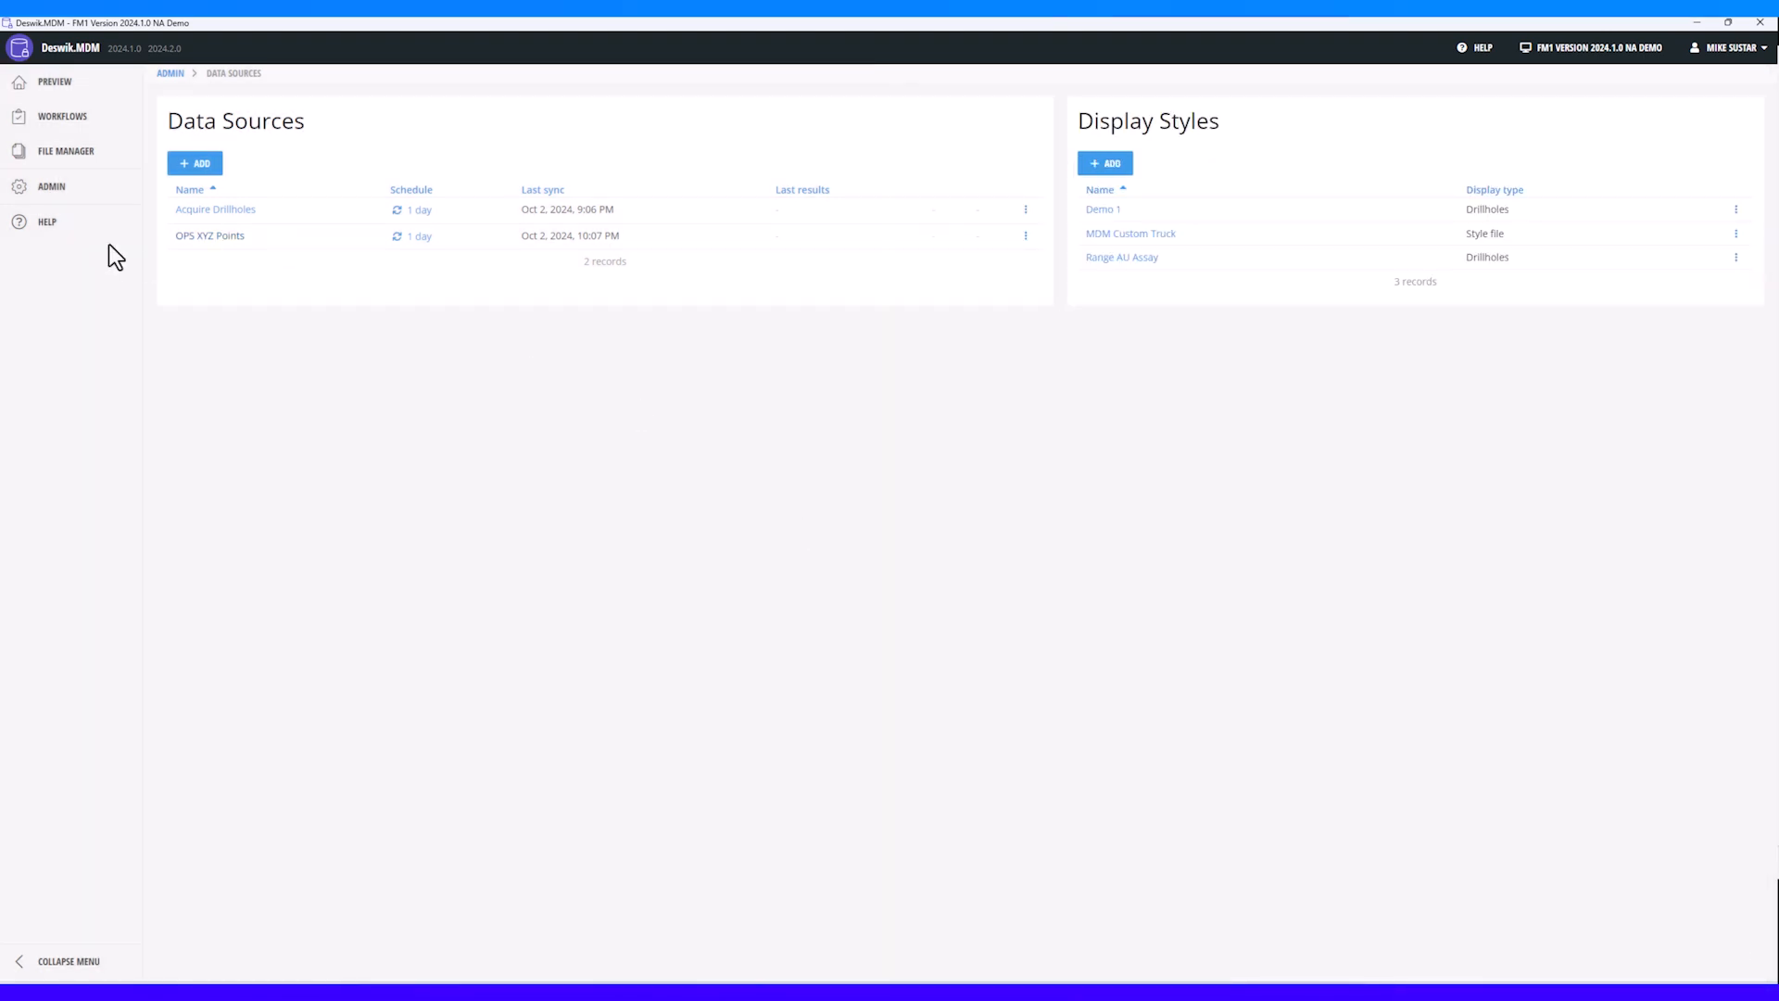
Step: Review the details and role permissions of the 03 Schedule repository in the File Manager administration without saving
click(20, 199)
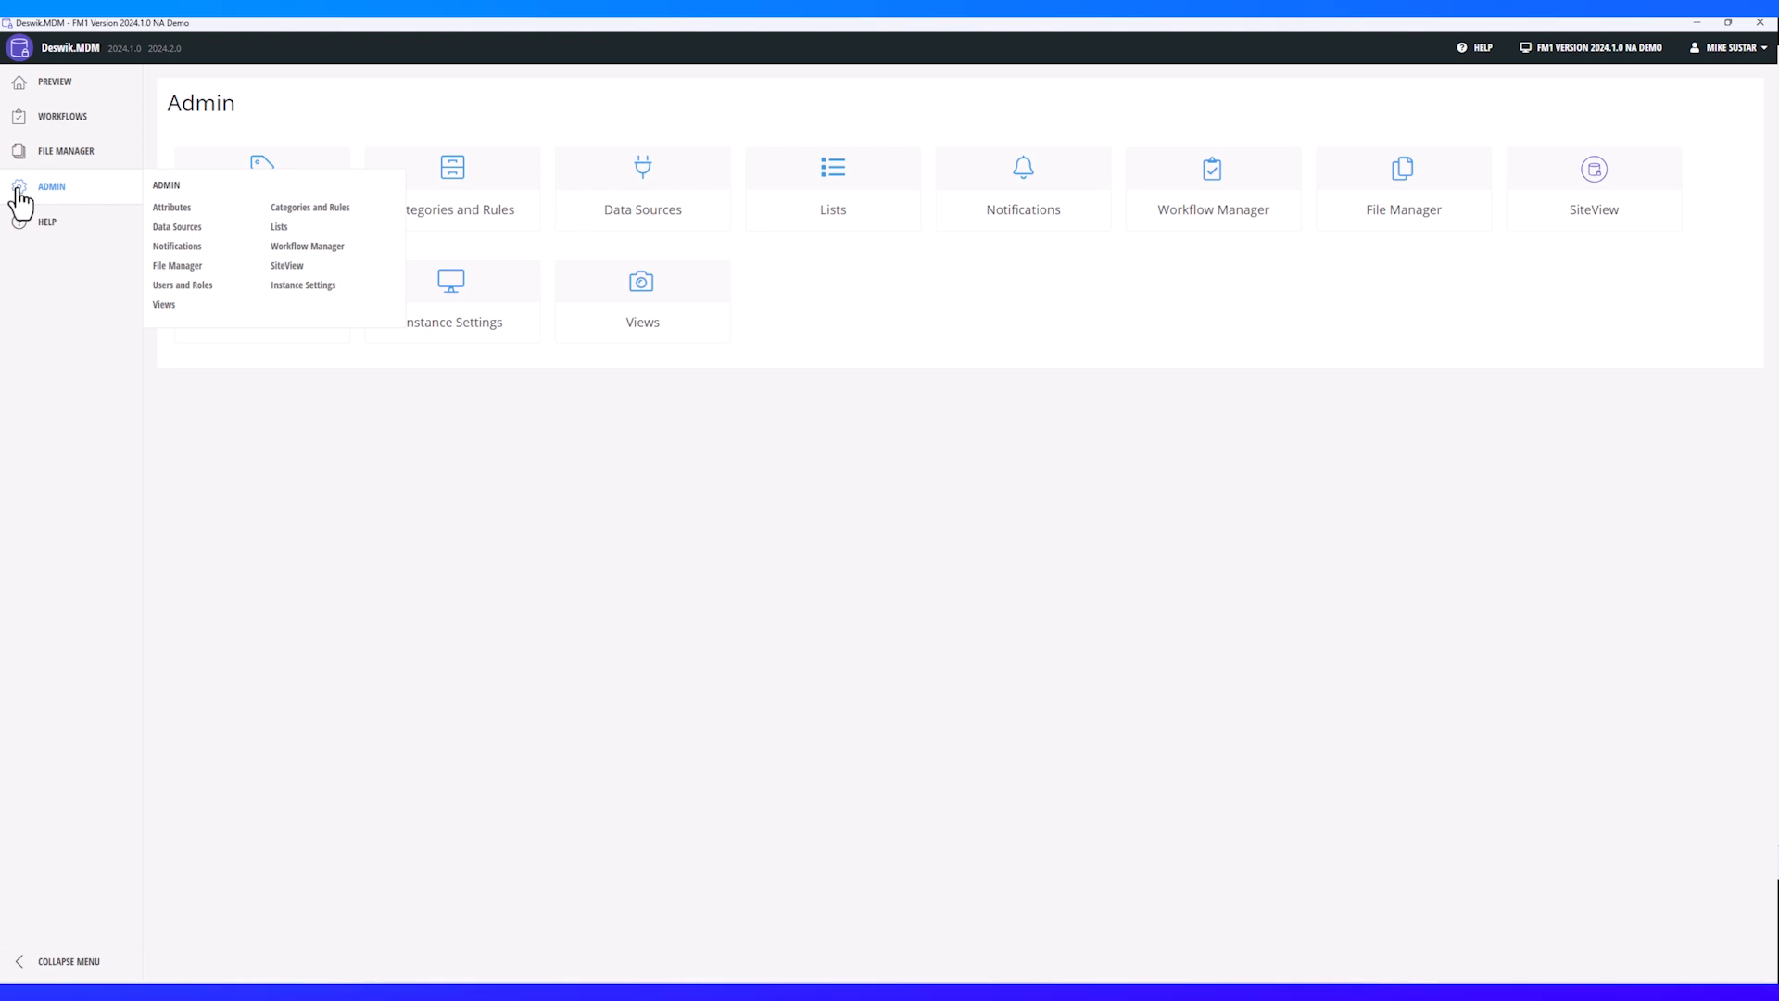
click(177, 266)
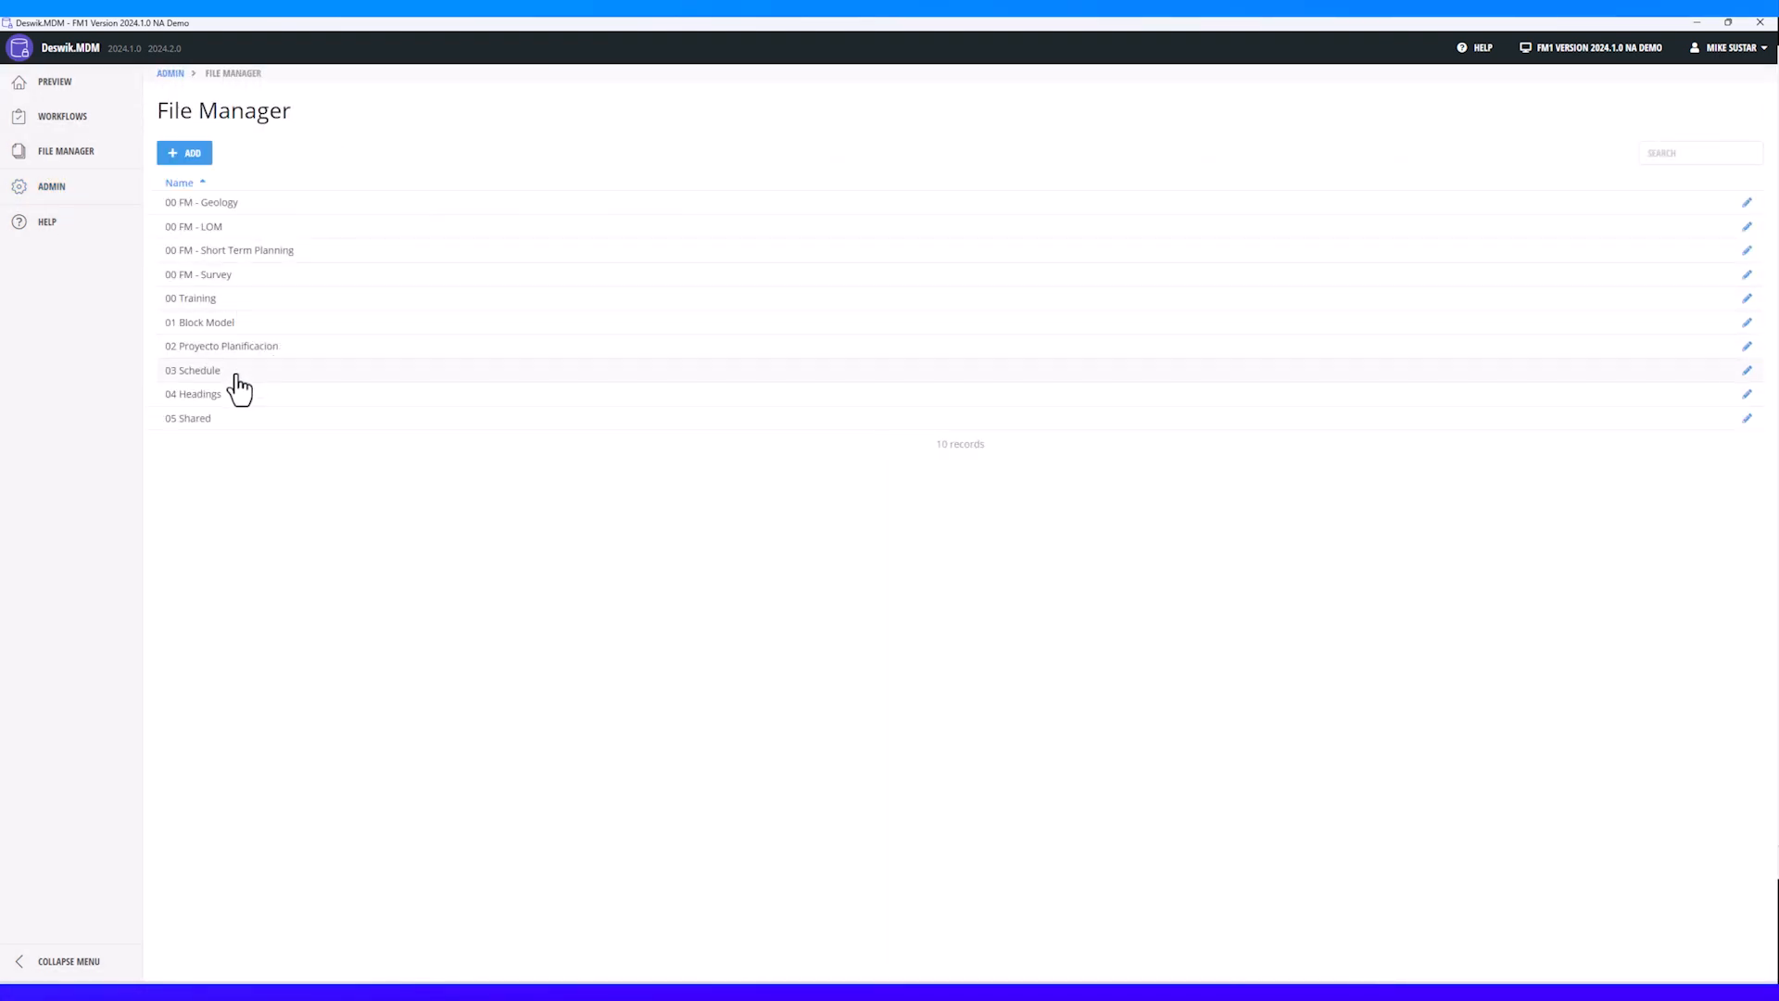
click(237, 375)
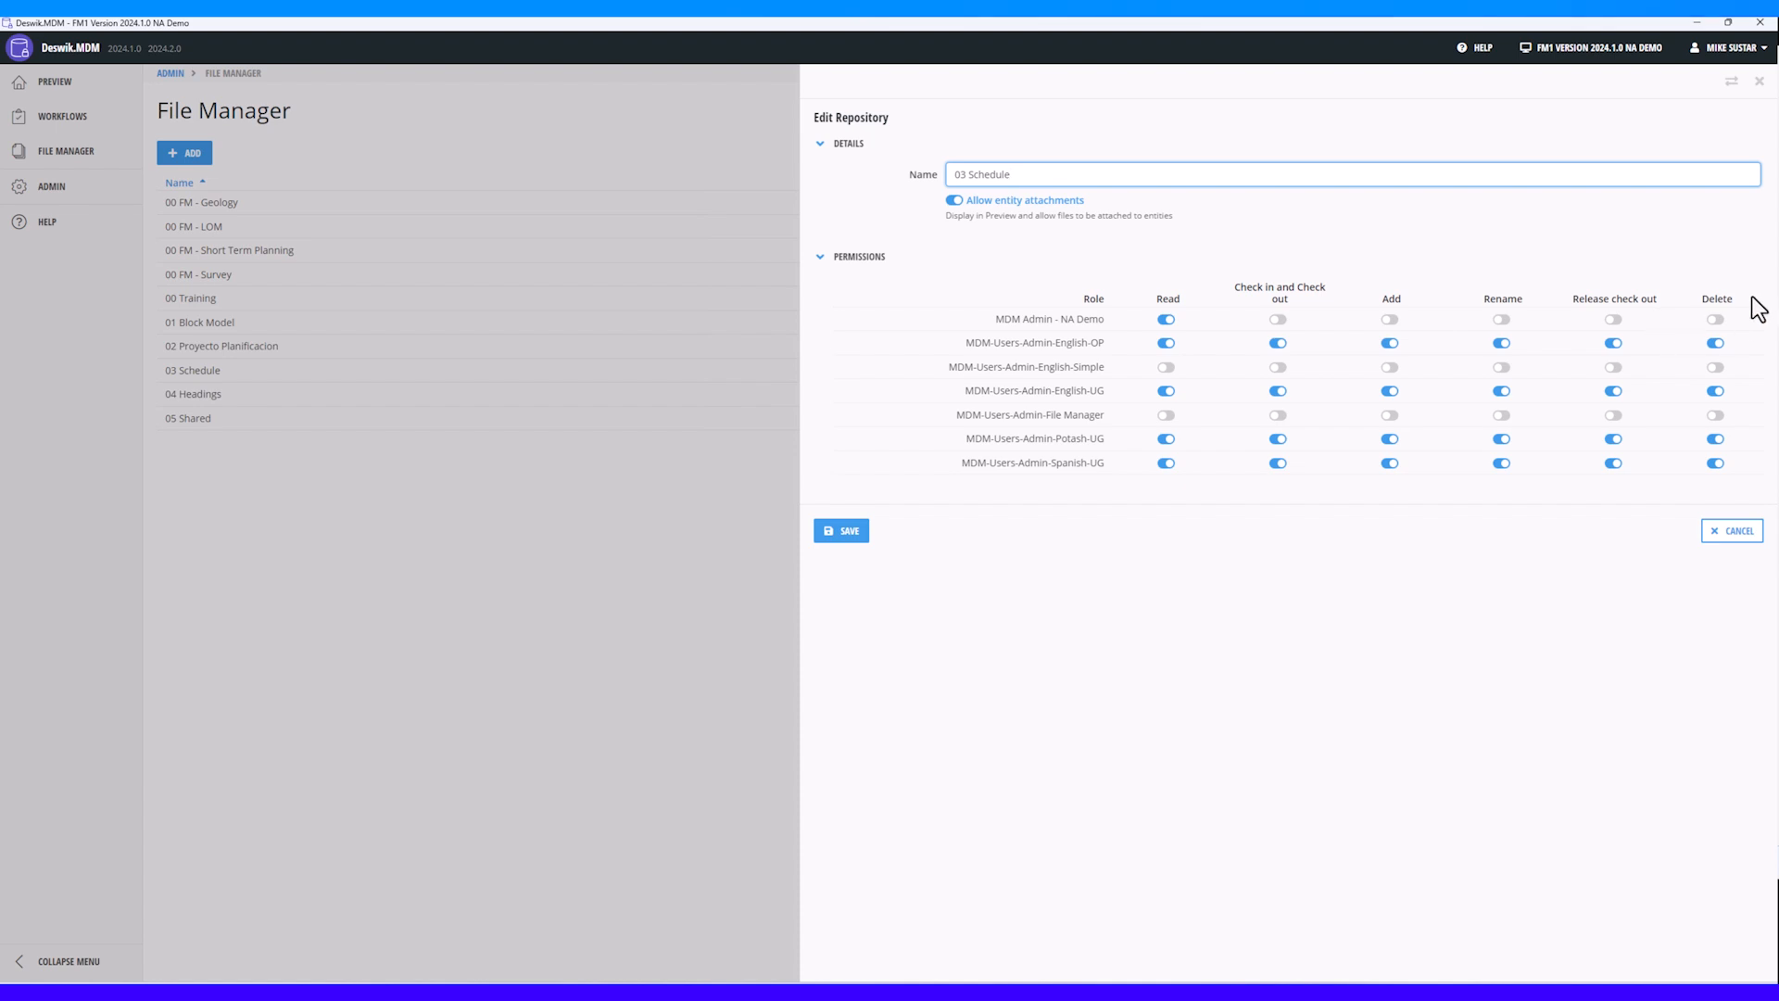
click(1735, 547)
Step: Switch to the main File Manager and browse the files in the 00 FM - Geology and 01 Block Model repositories
mouse_move(57, 198)
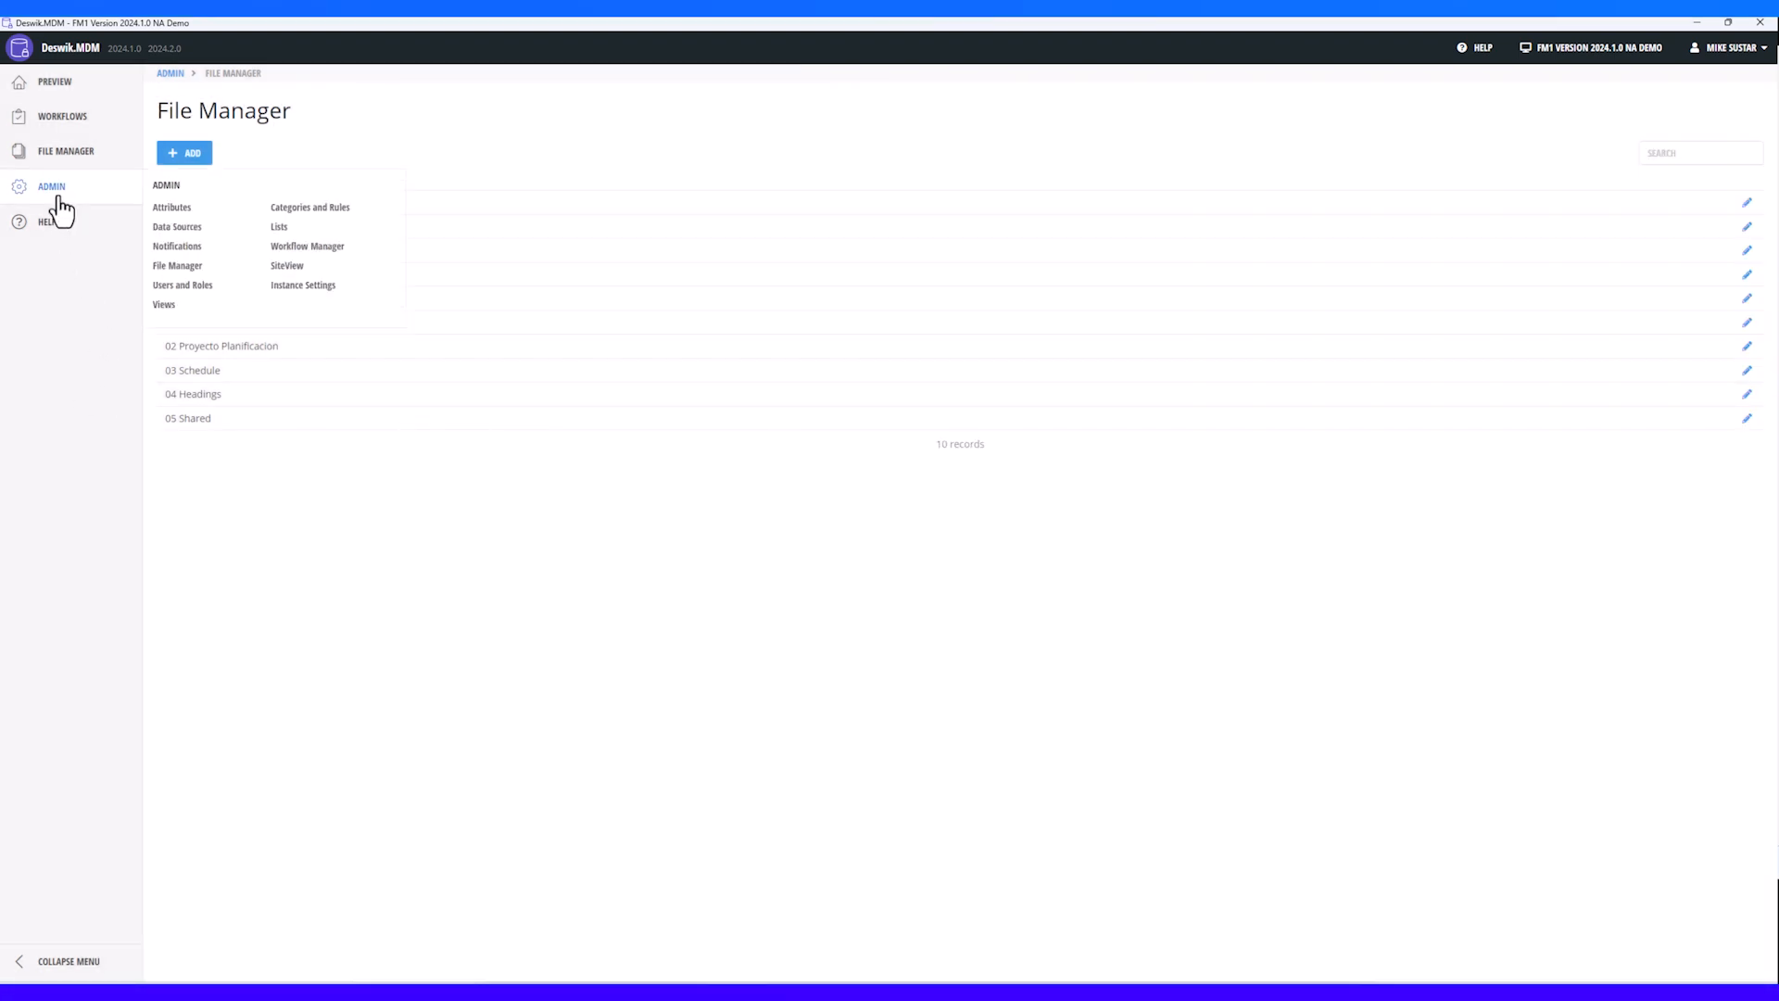
click(74, 154)
mouse_move(132, 223)
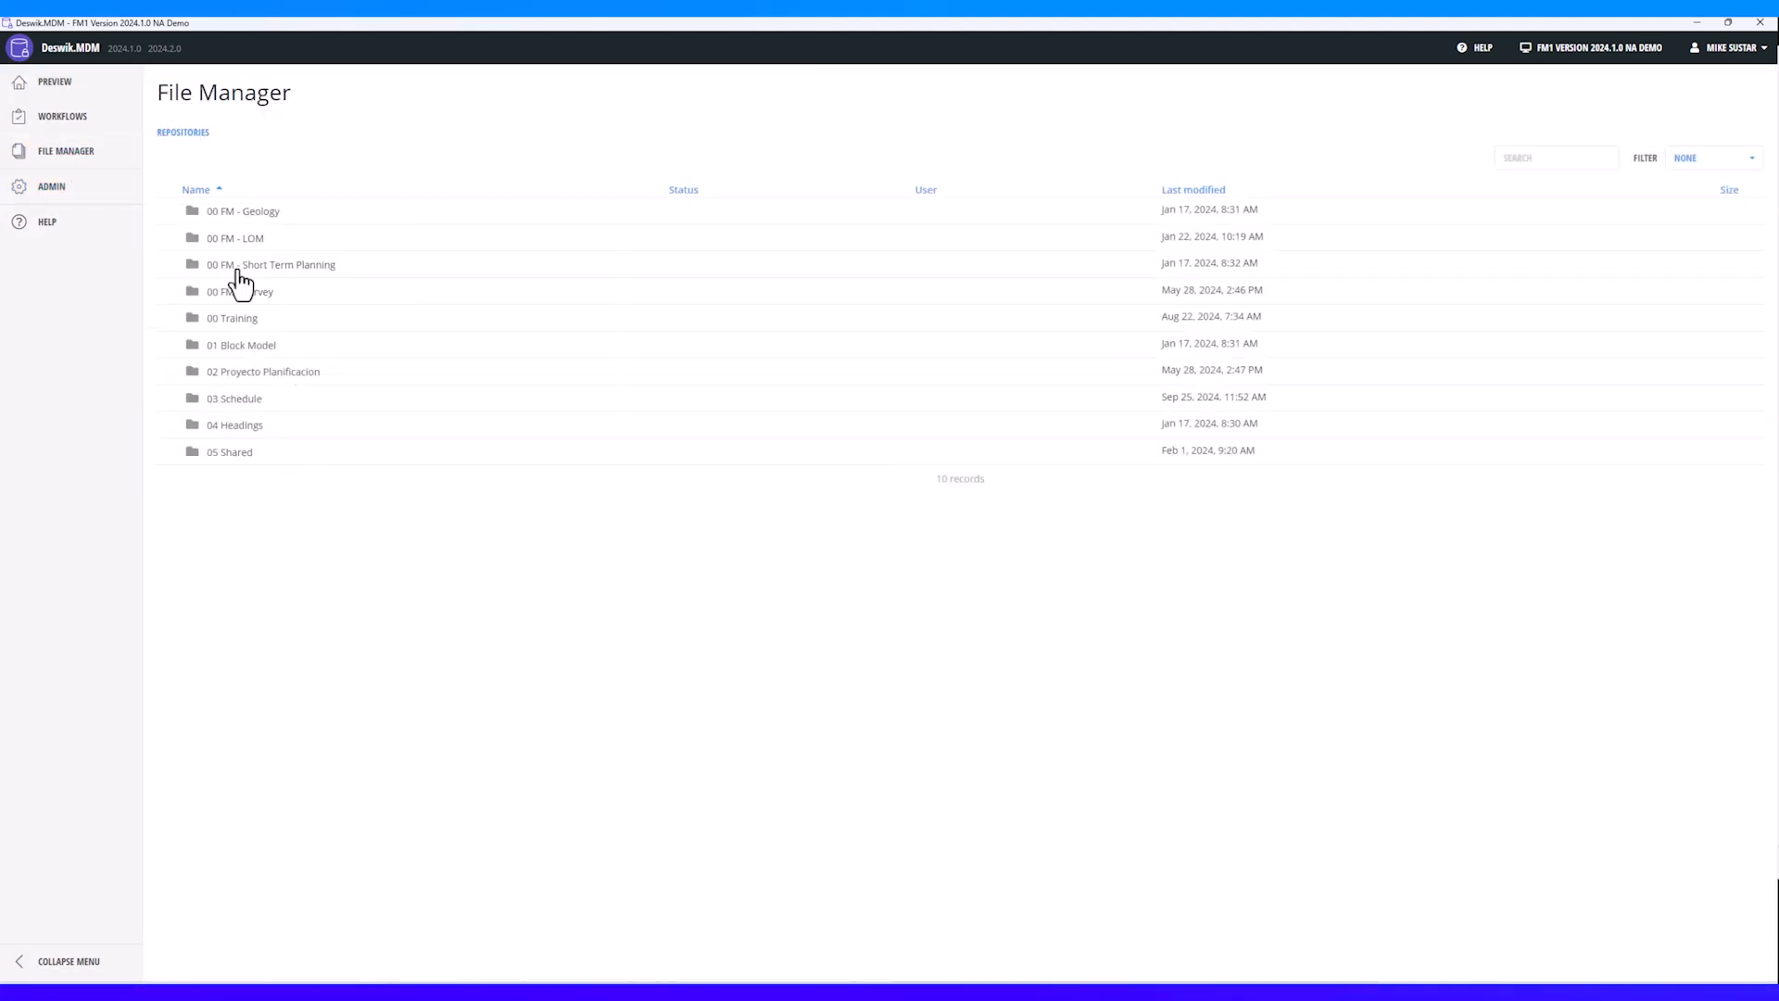
click(248, 215)
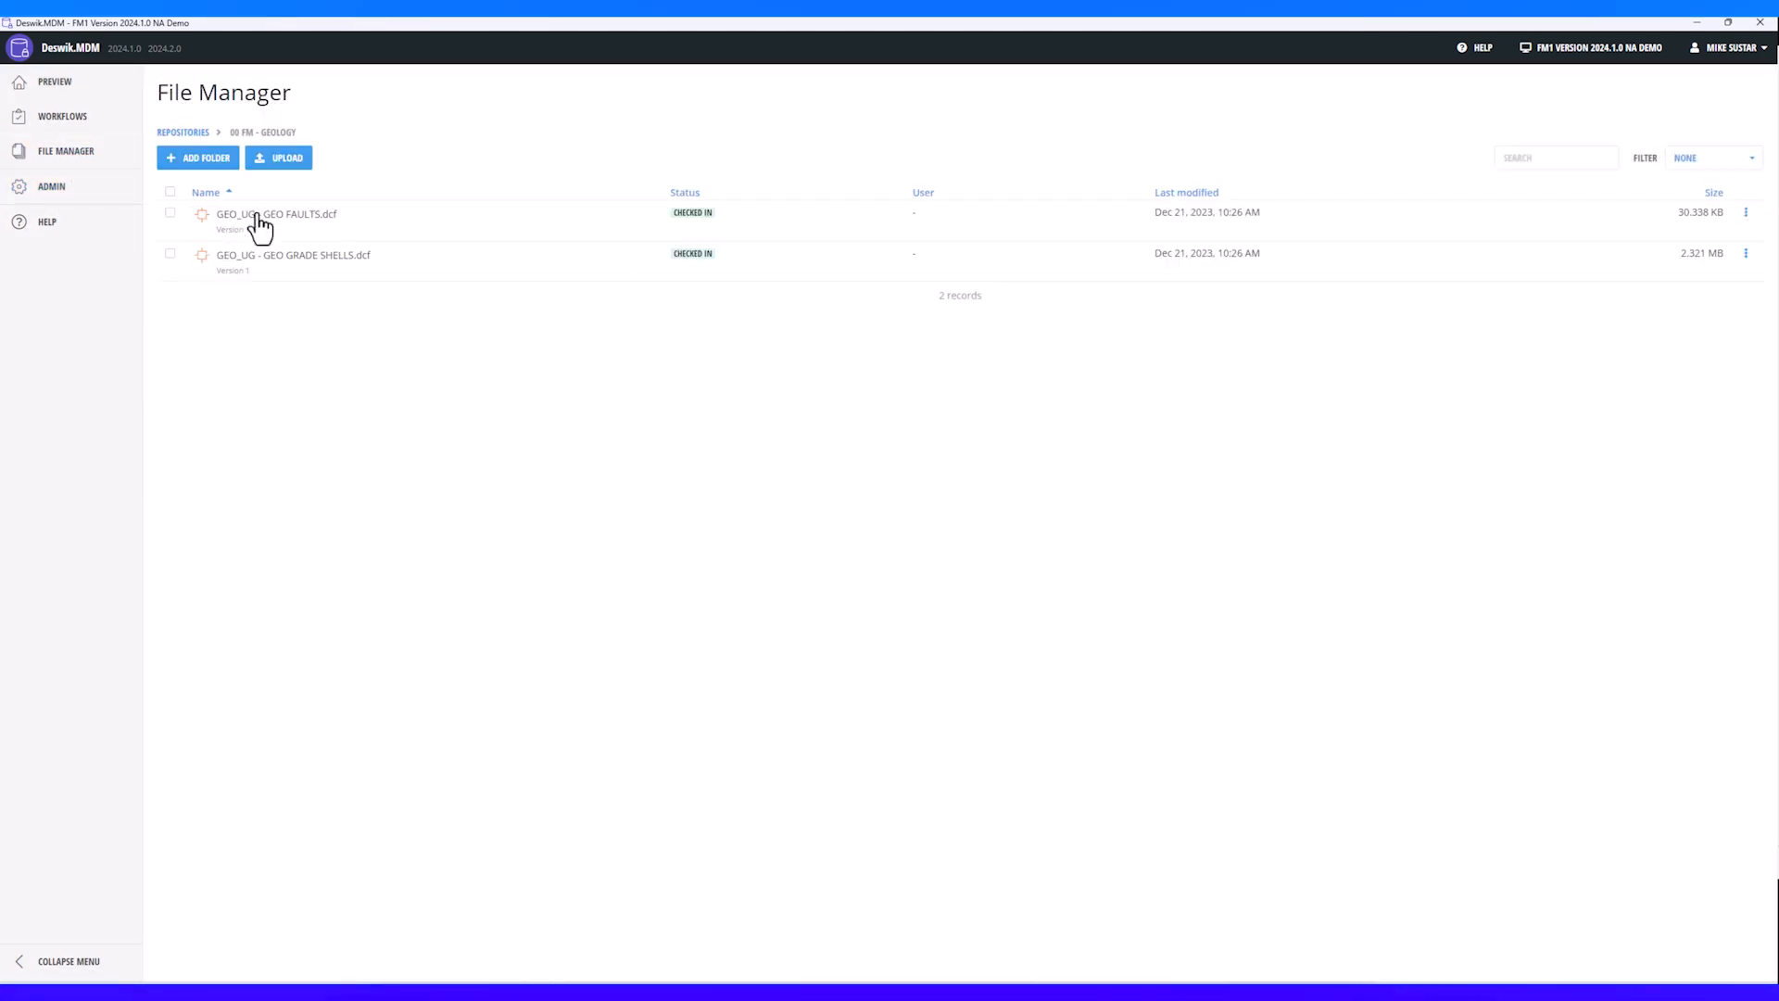
click(183, 133)
click(243, 350)
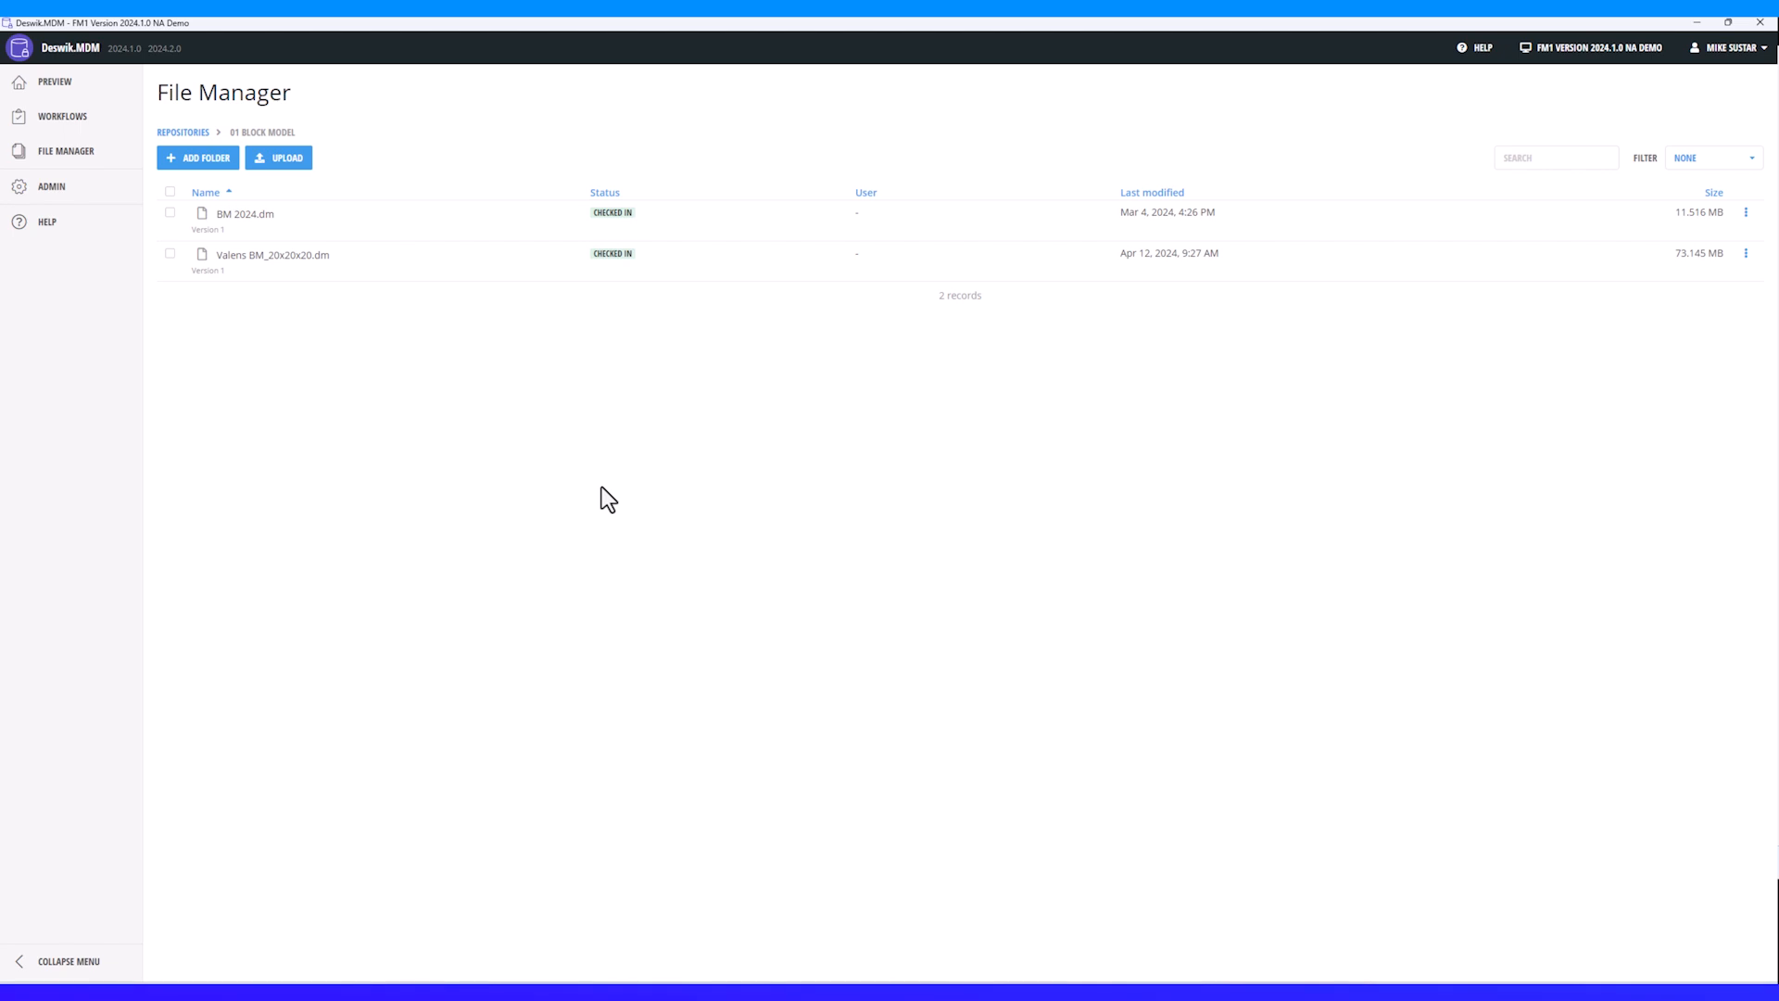
Step: View the Instance Settings, and sign back in to Deswik.MDM with Windows to reopen the Admin overview
mouse_move(59, 189)
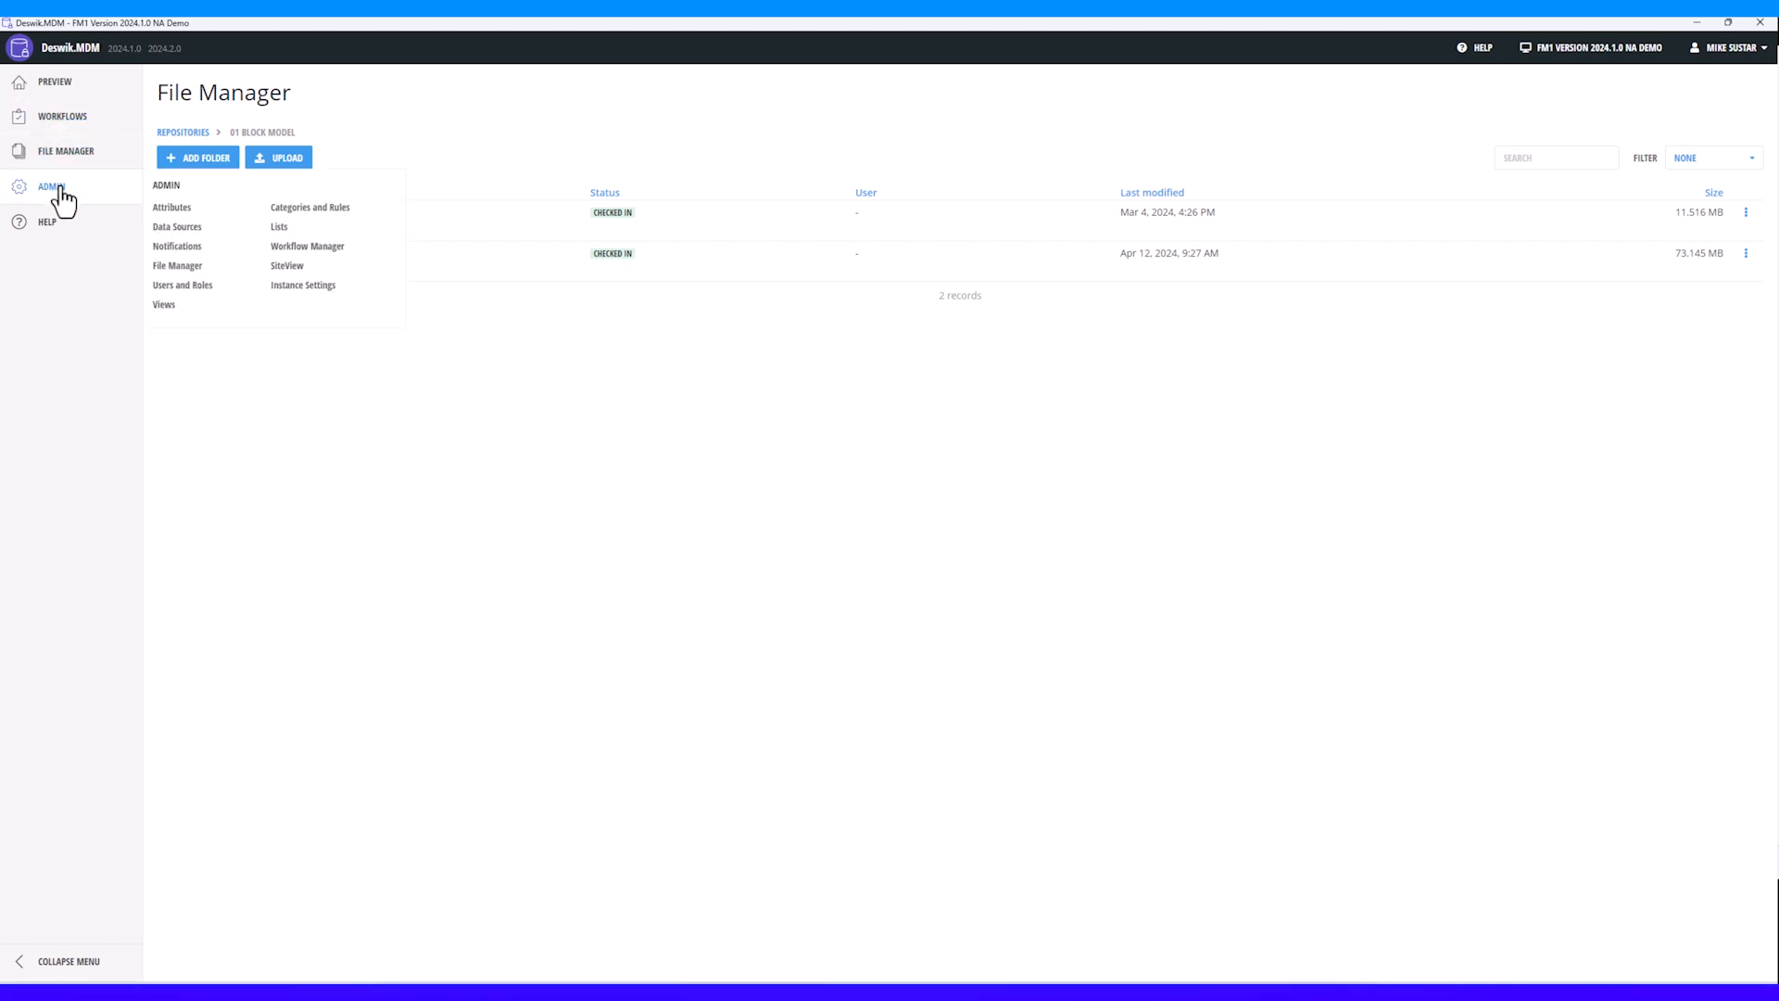
click(280, 286)
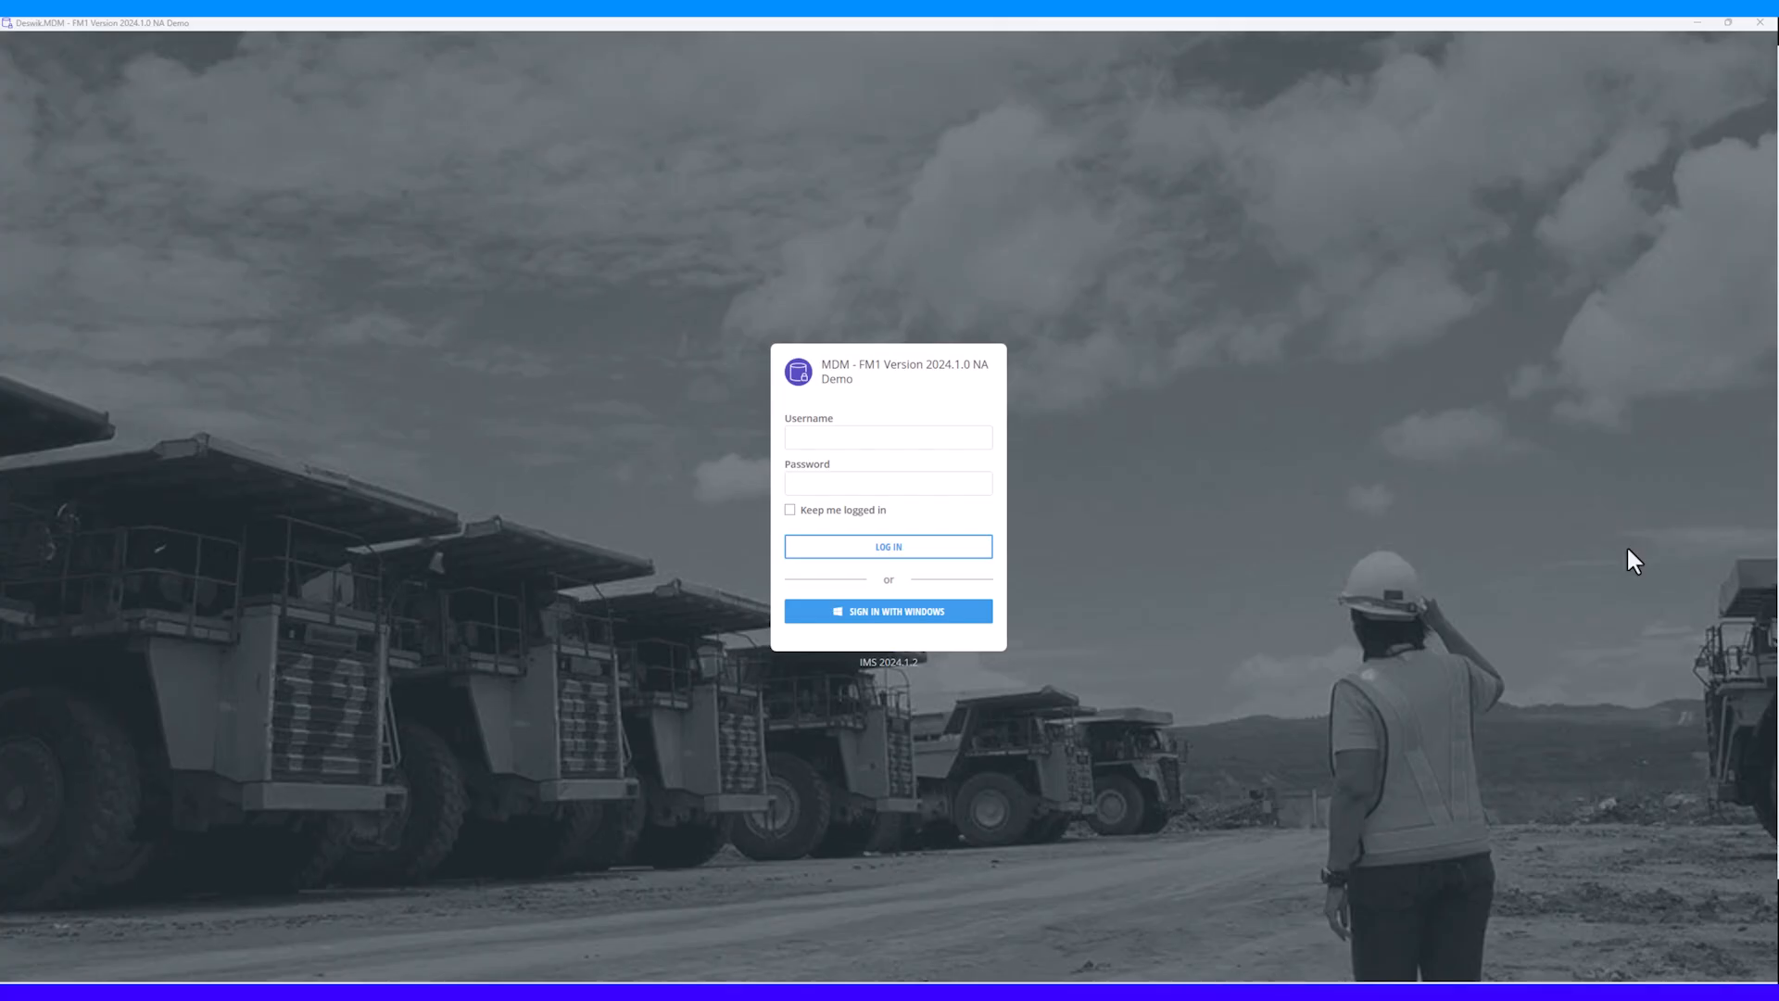
click(882, 618)
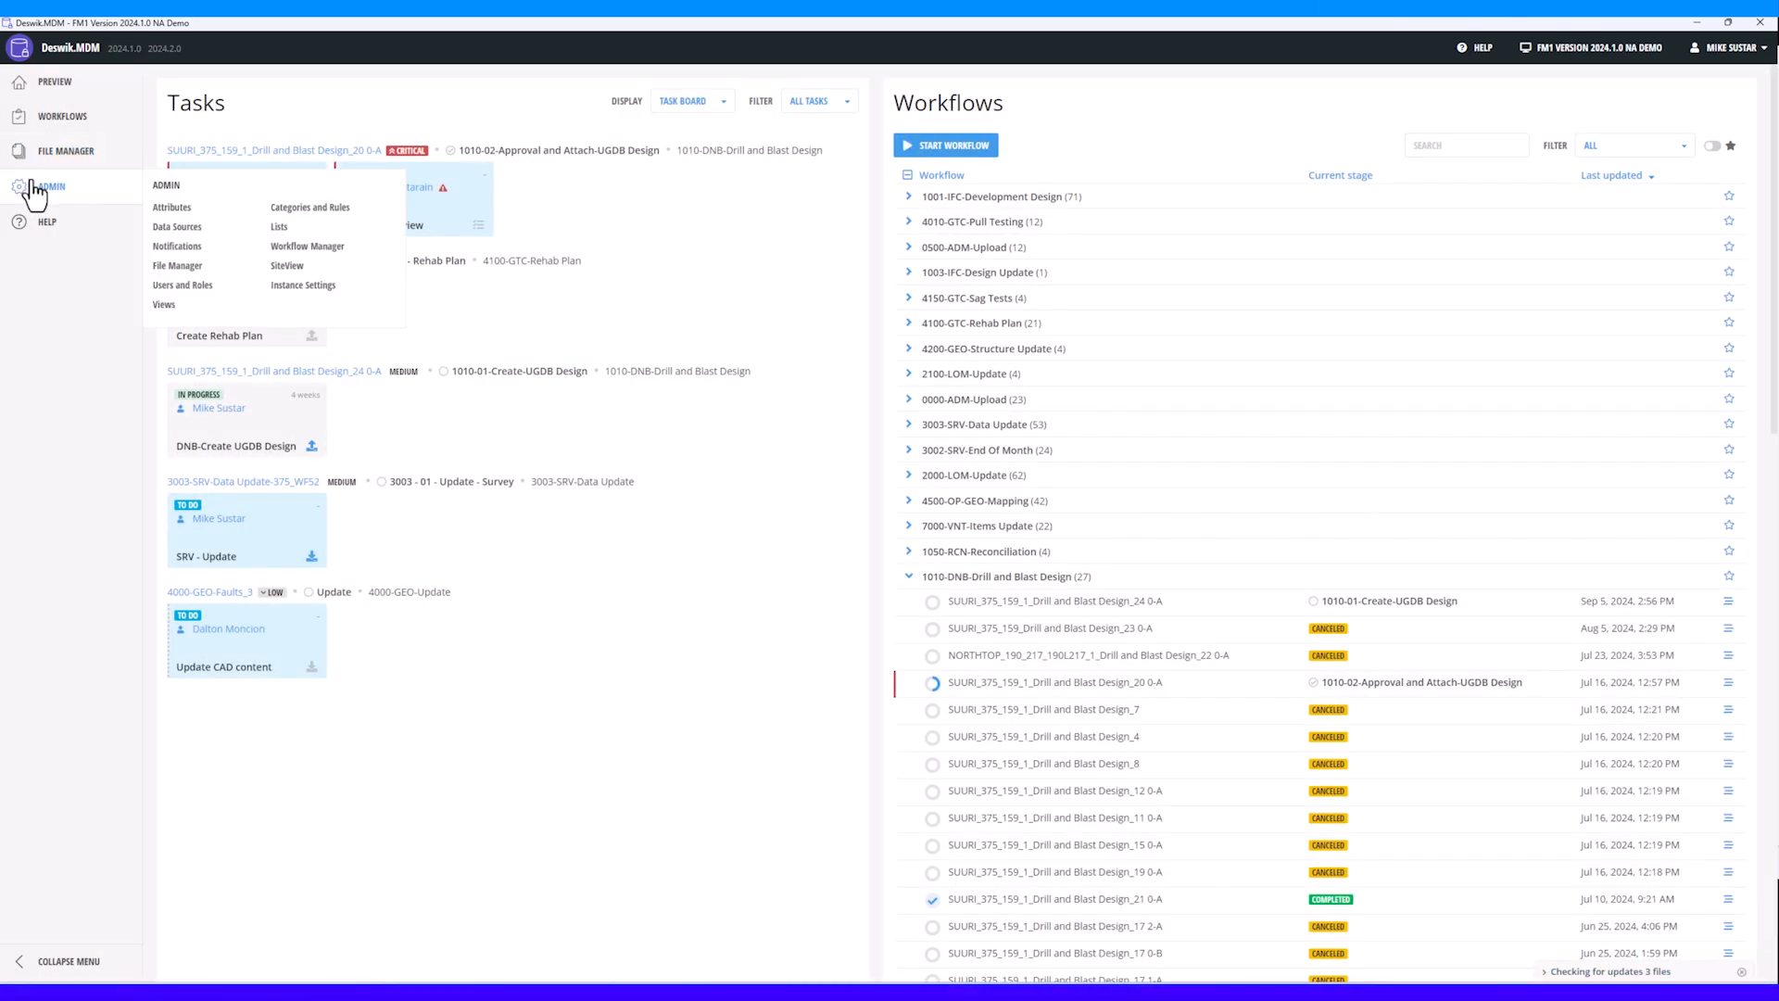
click(37, 190)
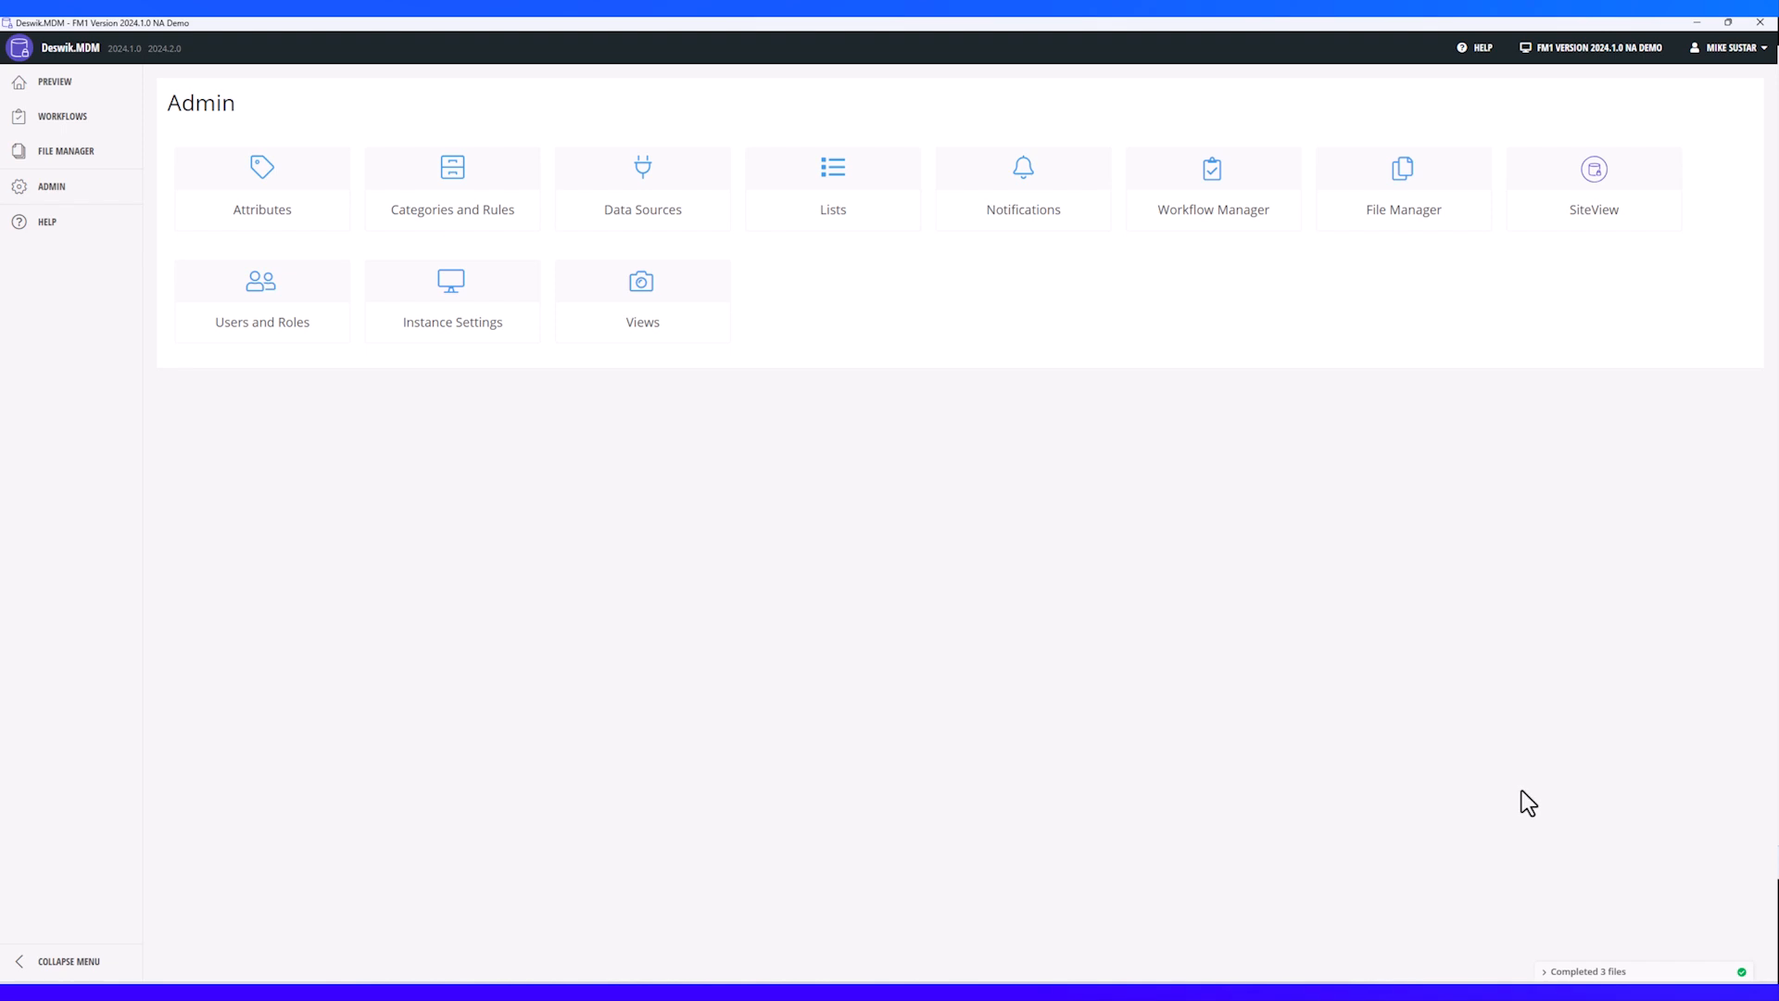